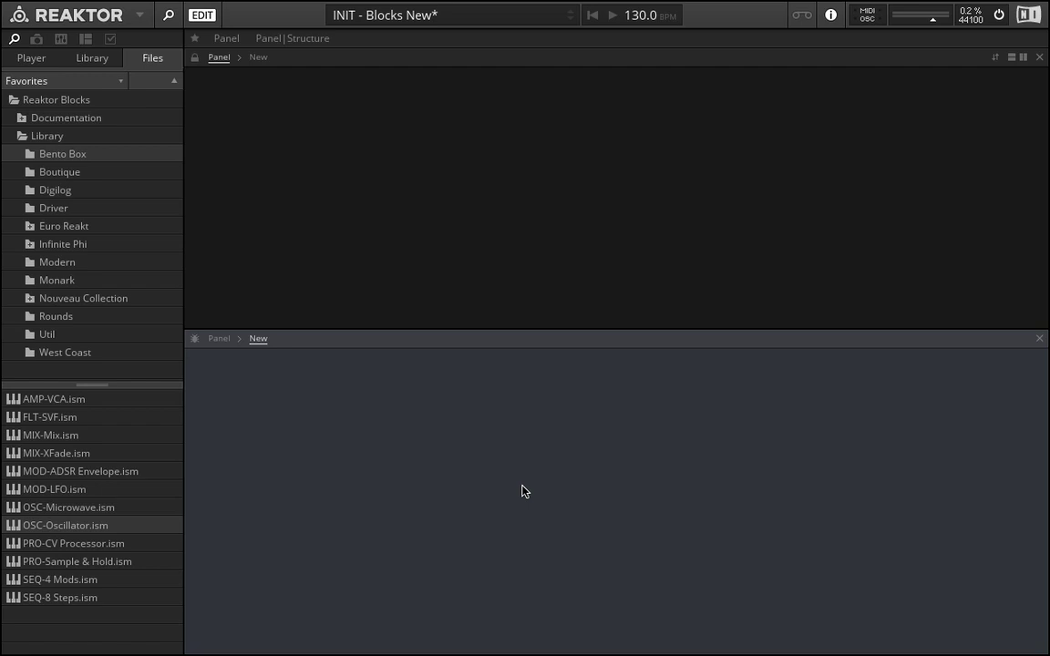
# Step: Load the Blocks New.ens ensemble from the Library folder and split the view to show both panel and structure
pyautogui.click(71, 137)
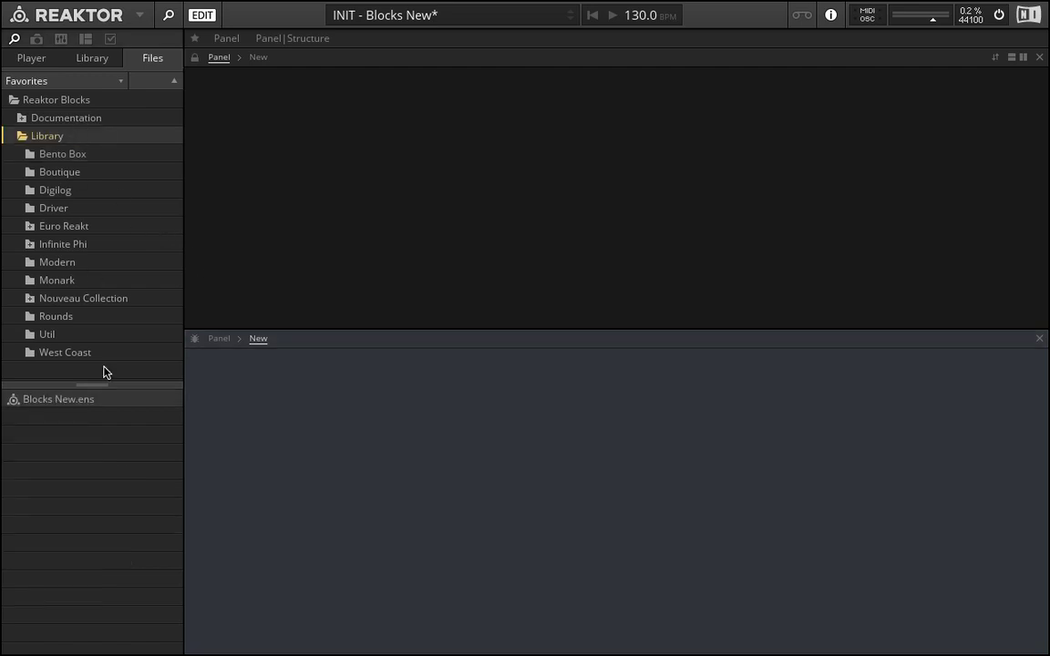
pyautogui.moveTo(49, 402); pyautogui.dragTo(467, 240)
pyautogui.click(571, 235)
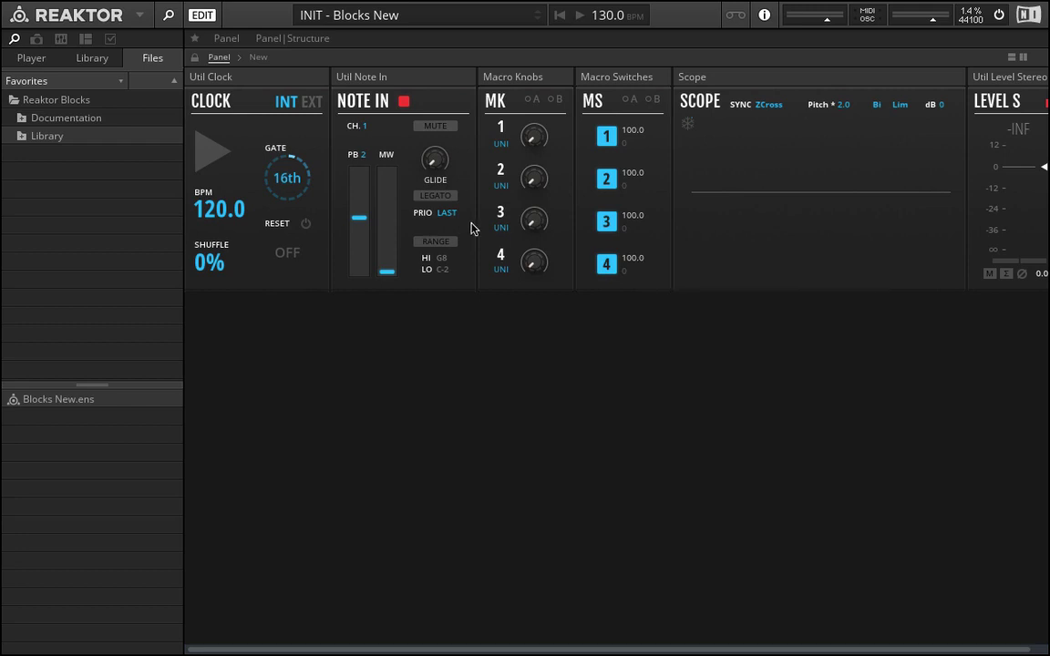
pyautogui.click(1011, 58)
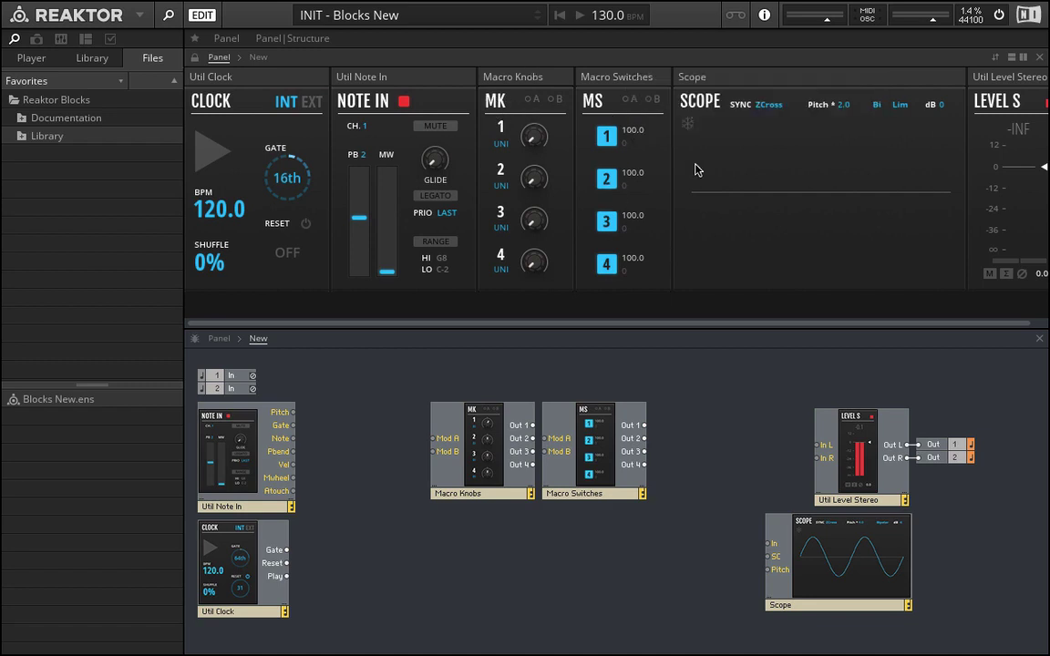
# Step: Delete every block except Scope and Util Level Stereo, and move the Scope away from beneath the level block in the structure
pyautogui.moveTo(782, 86)
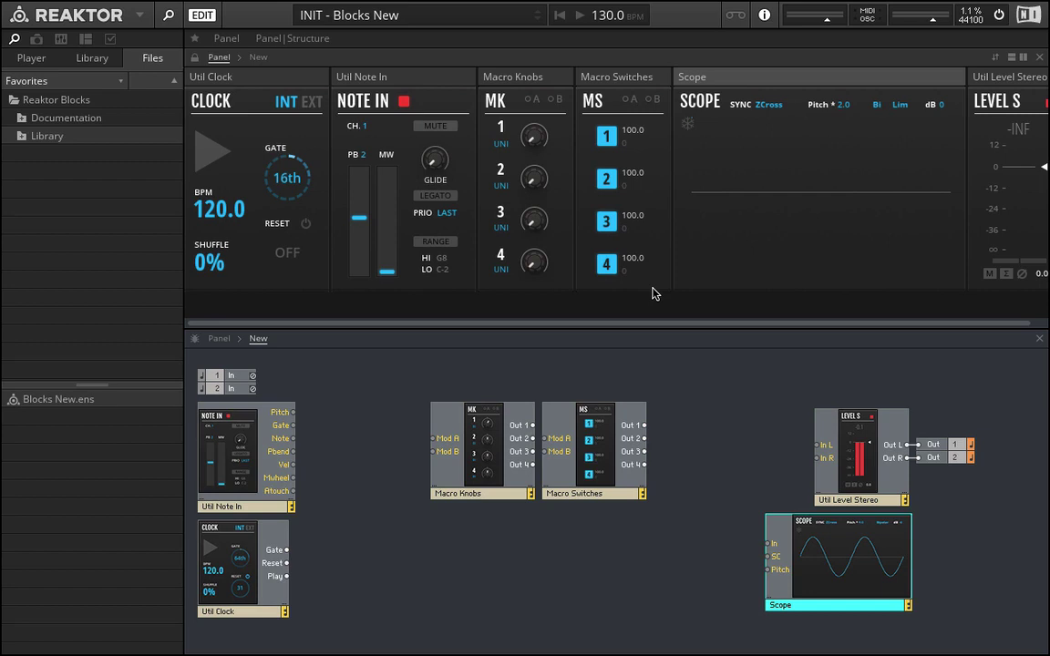
pyautogui.moveTo(538, 545); pyautogui.dragTo(210, 366)
pyautogui.press('Delete')
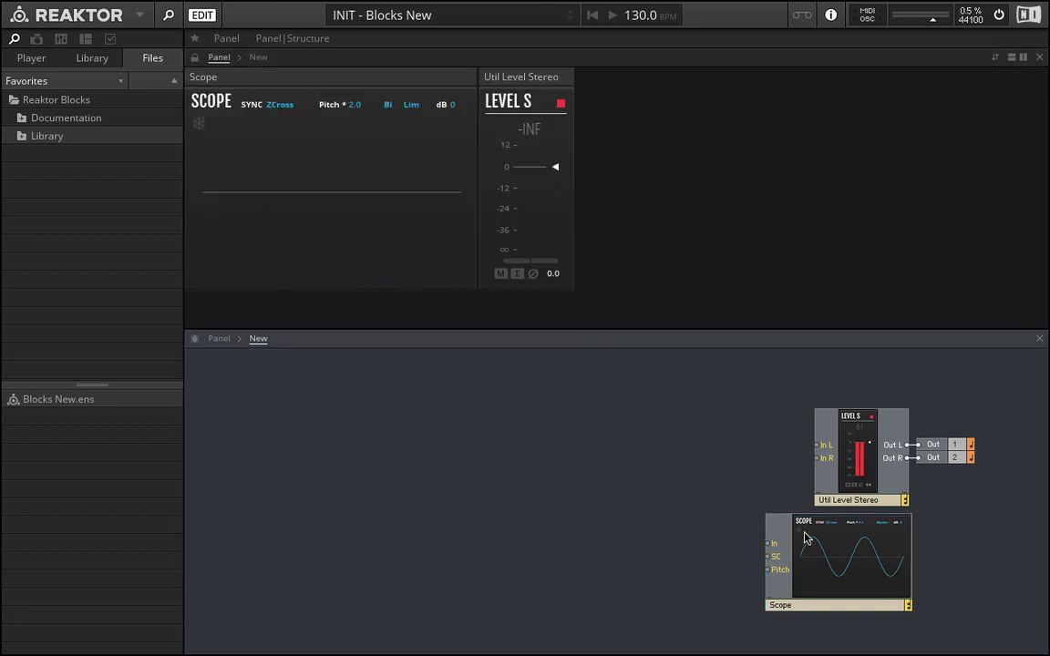
pyautogui.moveTo(807, 548); pyautogui.dragTo(679, 543)
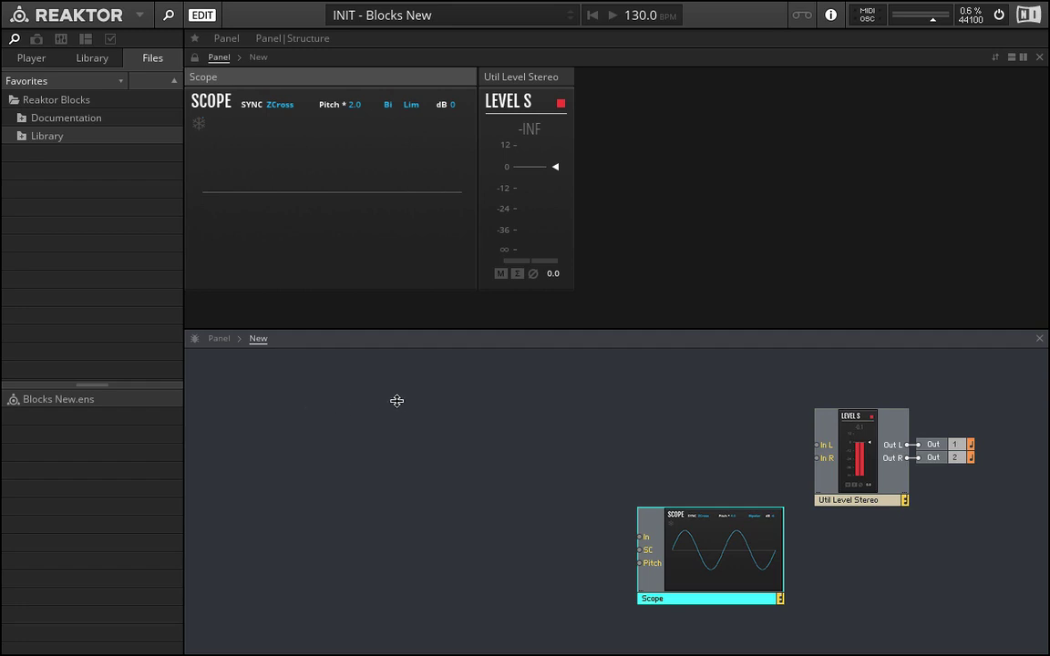
# Step: Try the fader and mute of the Util Level Stereo block, restoring the level to 0 and unmuting it
pyautogui.moveTo(850, 447)
pyautogui.moveTo(555, 167)
pyautogui.mouseDown()
pyautogui.moveTo(555, 204)
pyautogui.moveTo(554, 189)
pyautogui.mouseUp()
pyautogui.doubleClick(553, 185)
pyautogui.click(501, 274)
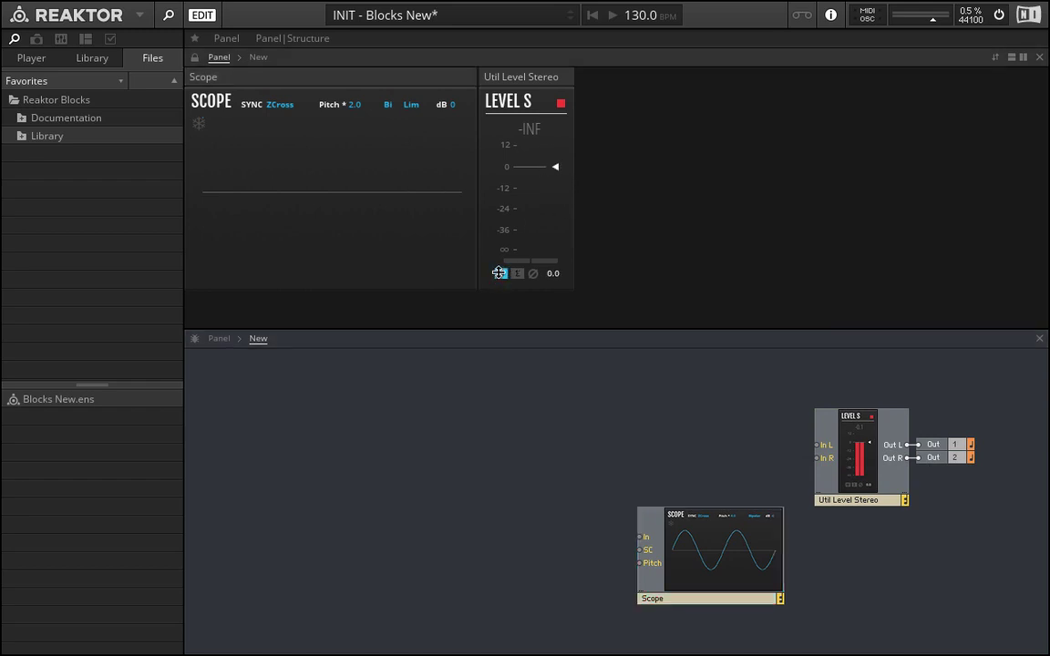
pyautogui.click(500, 274)
pyautogui.moveTo(553, 166); pyautogui.dragTo(556, 194)
pyautogui.keyDown('ctrl'); pyautogui.click(557, 178); pyautogui.keyUp('ctrl')
# Step: Add a second MIX-Level Stereo block from the Util library folder, look at its panel, and delete it again
pyautogui.click(22, 136)
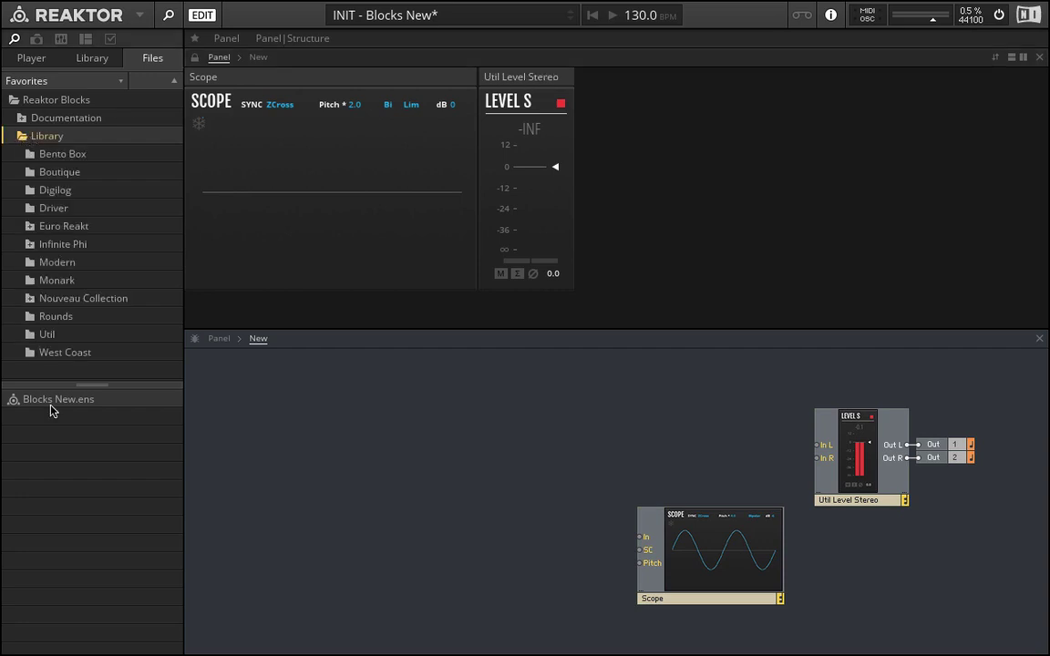
pyautogui.click(57, 339)
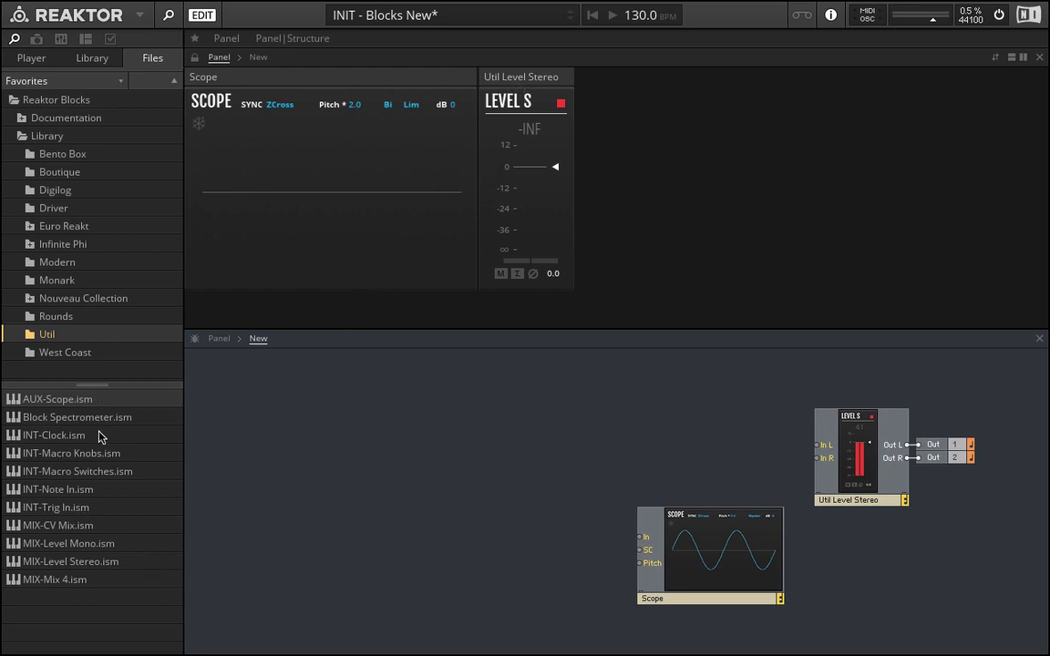
pyautogui.moveTo(113, 552); pyautogui.dragTo(418, 535)
pyautogui.scroll(-2, 293, 196)
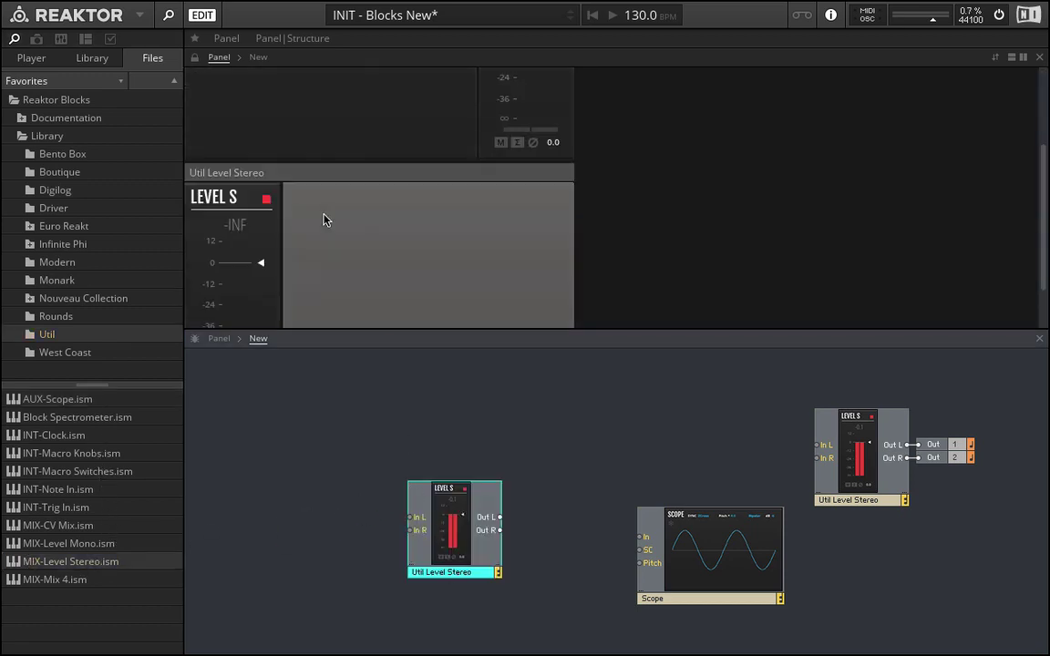
pyautogui.scroll(-1, 294, 196)
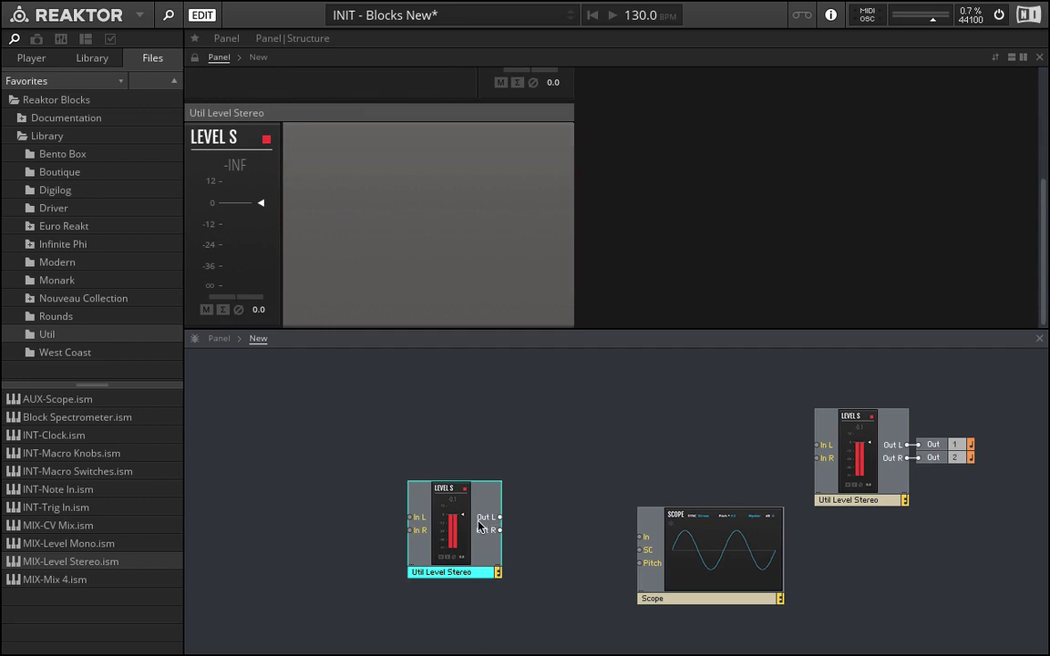
pyautogui.press('Delete')
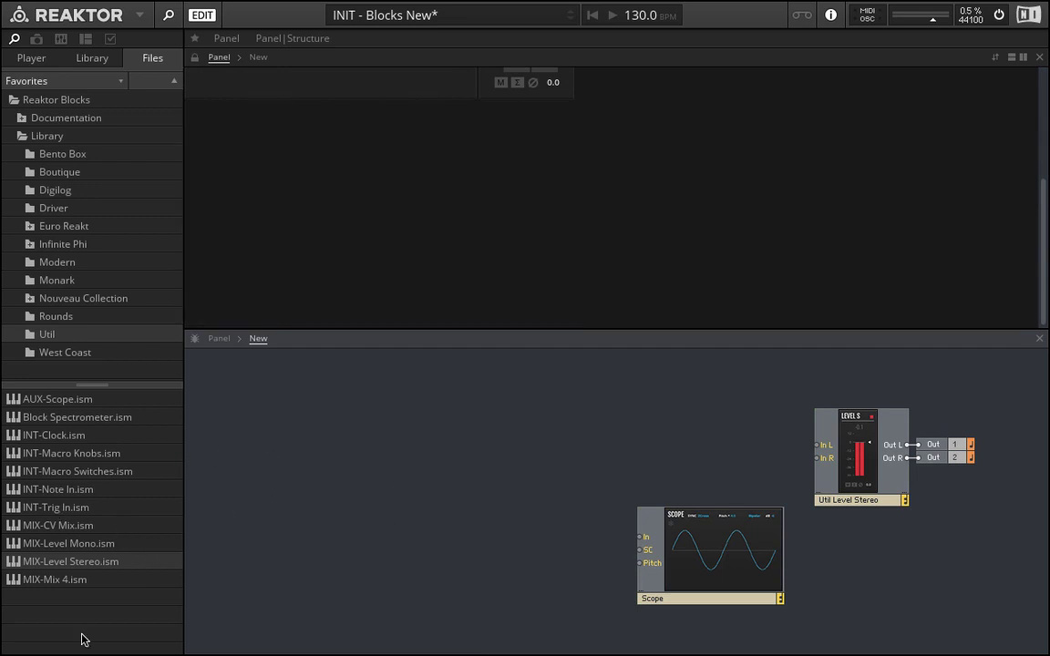
# Step: Add the OSC-Oscillator block from the Bento Box folder to the structure and place its panel ahead of the Scope
pyautogui.moveTo(726, 551); pyautogui.dragTo(796, 544)
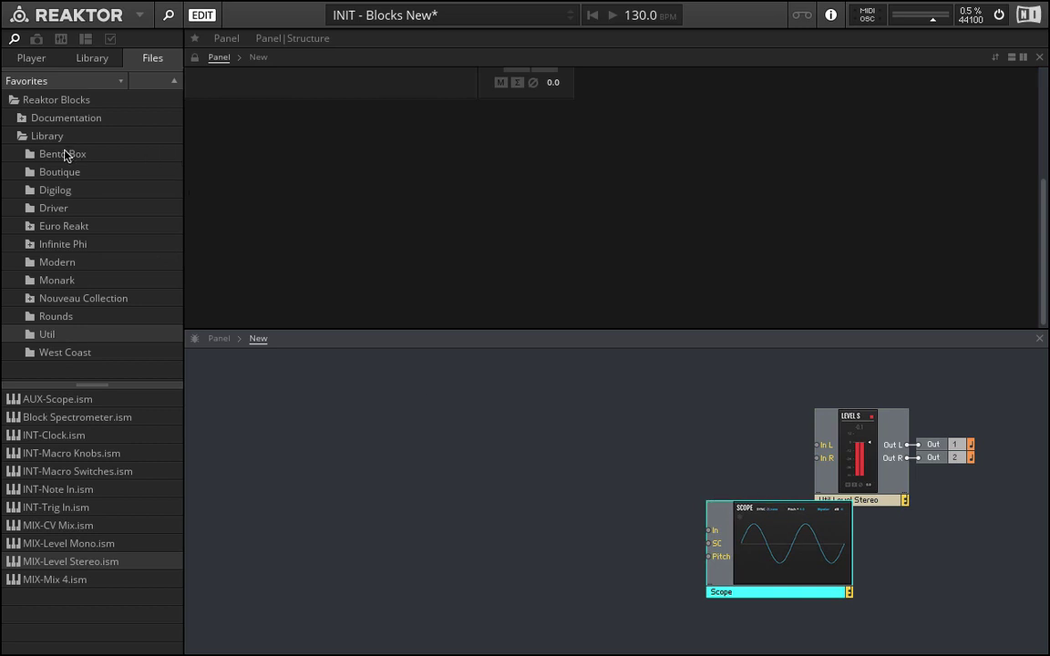
pyautogui.click(62, 157)
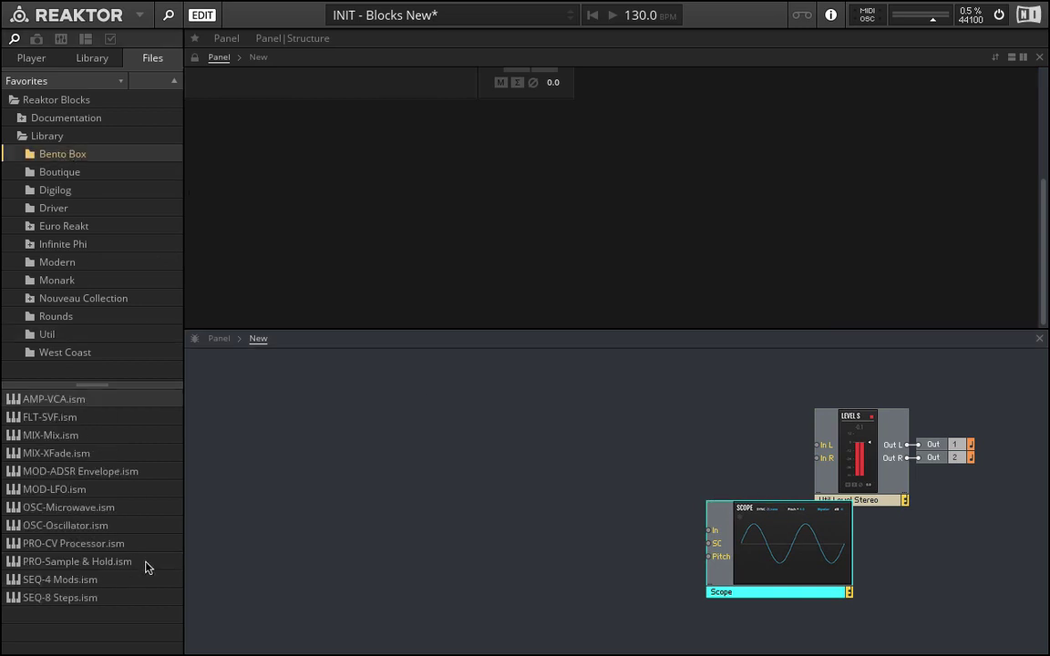
pyautogui.moveTo(20, 530); pyautogui.dragTo(373, 438)
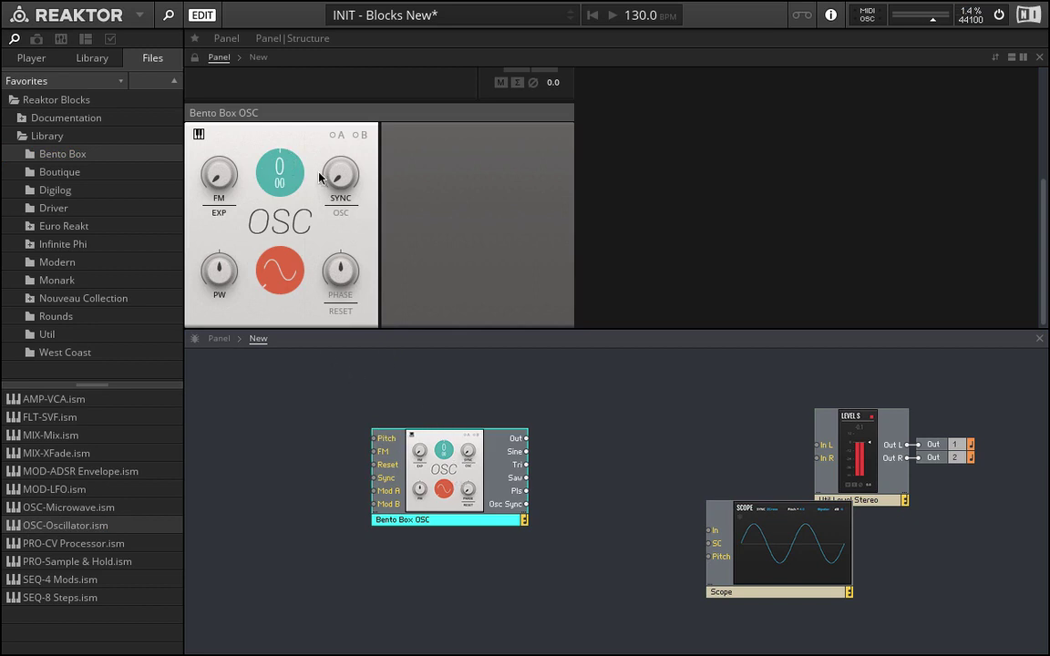
pyautogui.scroll(3, 286, 161)
pyautogui.moveTo(258, 302); pyautogui.dragTo(213, 76)
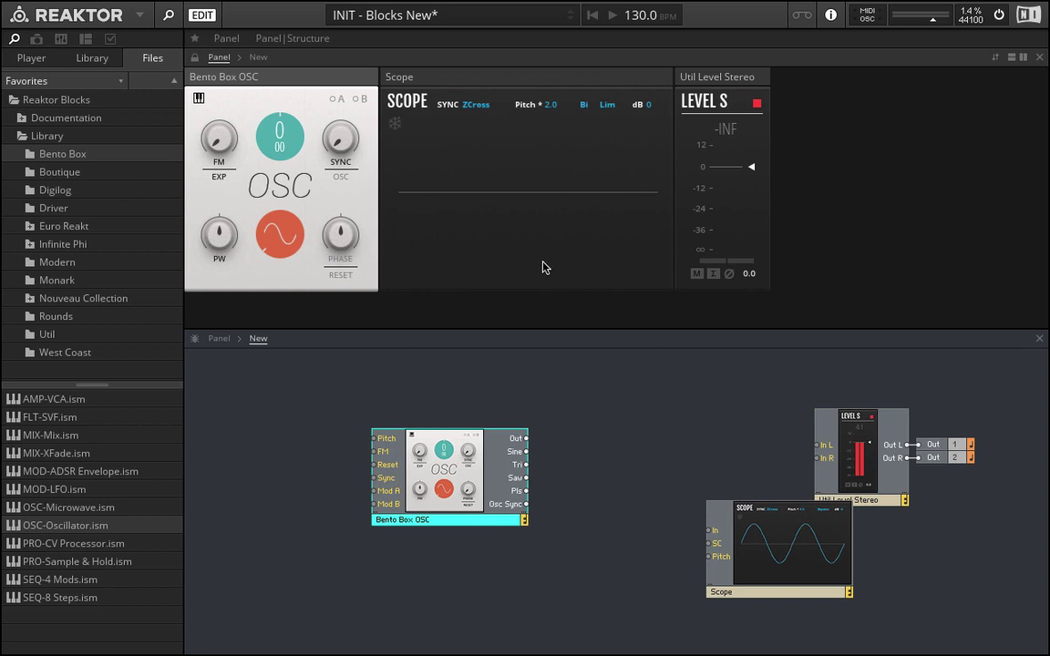
# Step: Position the Scope below Util Level Stereo and connect the oscillator's Sine output to the Scope's In
pyautogui.moveTo(815, 583); pyautogui.dragTo(861, 603)
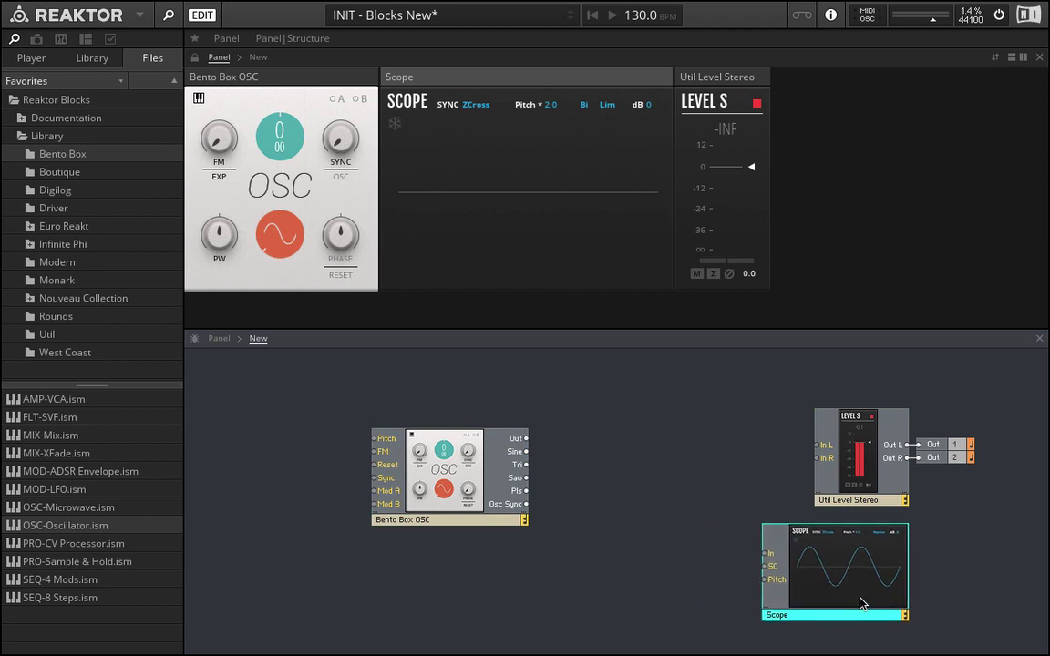
pyautogui.moveTo(862, 603)
pyautogui.moveTo(889, 539)
pyautogui.moveTo(527, 451); pyautogui.dragTo(766, 553)
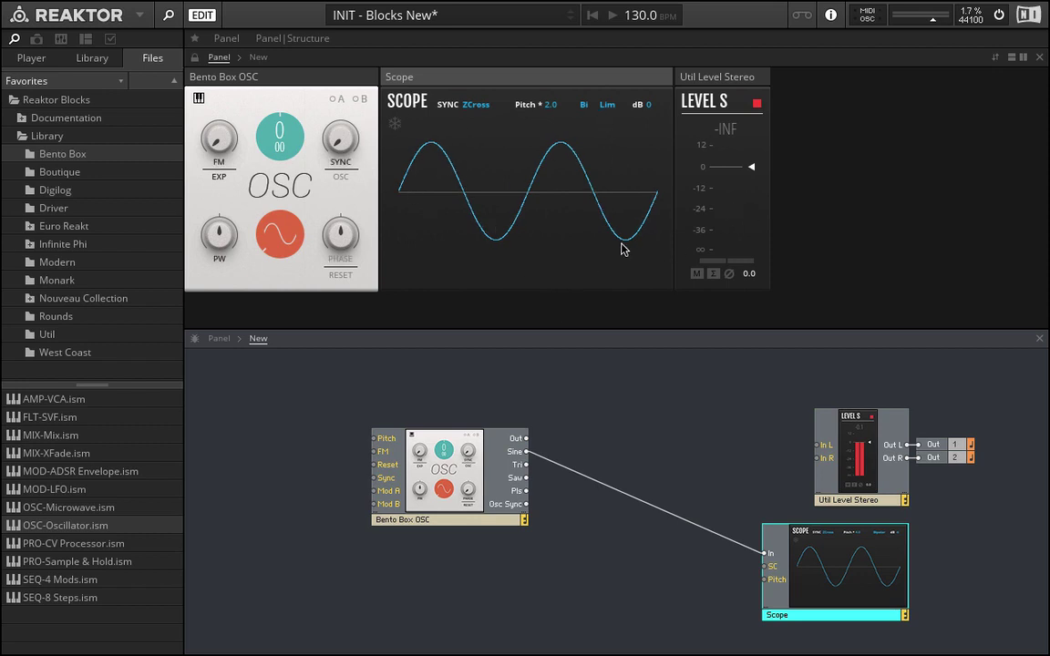
# Step: Turn off the oscillator's keyboard pitch mode and lower its frequency to 2.89 Hz
pyautogui.click(200, 101)
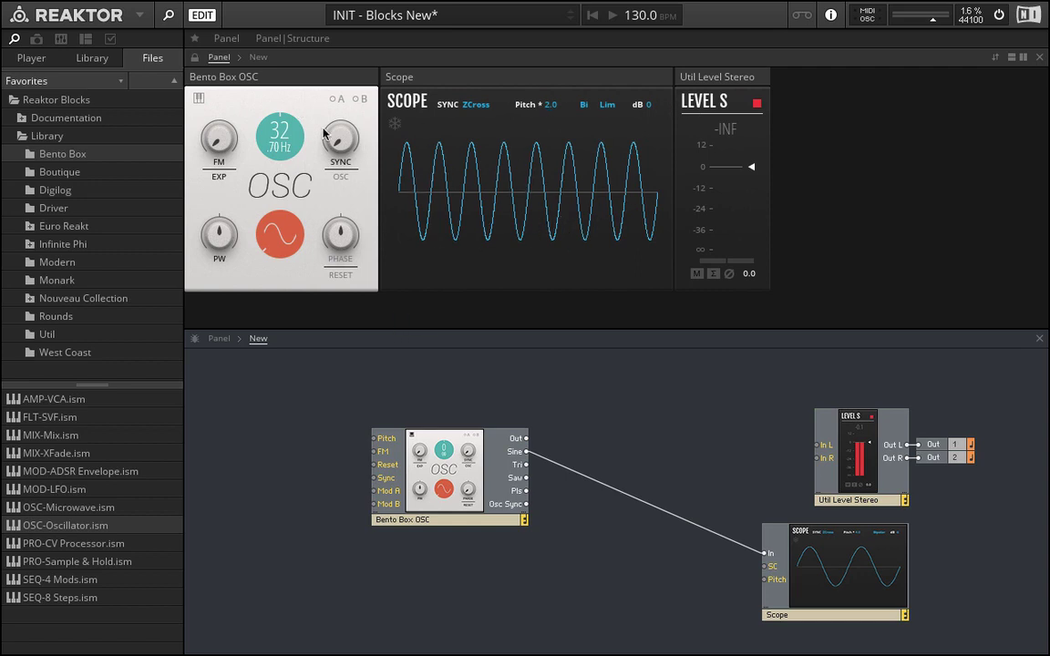
pyautogui.moveTo(281, 131); pyautogui.dragTo(268, 274)
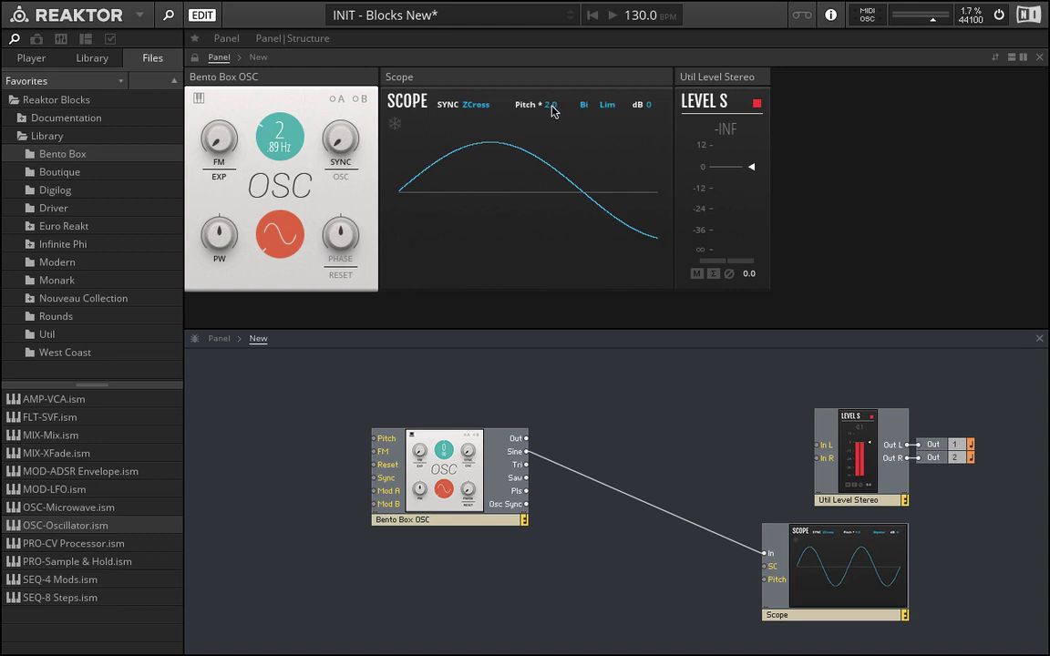
# Step: Adjust the Scope's pitch multiplier, settling on 4.0
pyautogui.moveTo(551, 110); pyautogui.dragTo(560, 82)
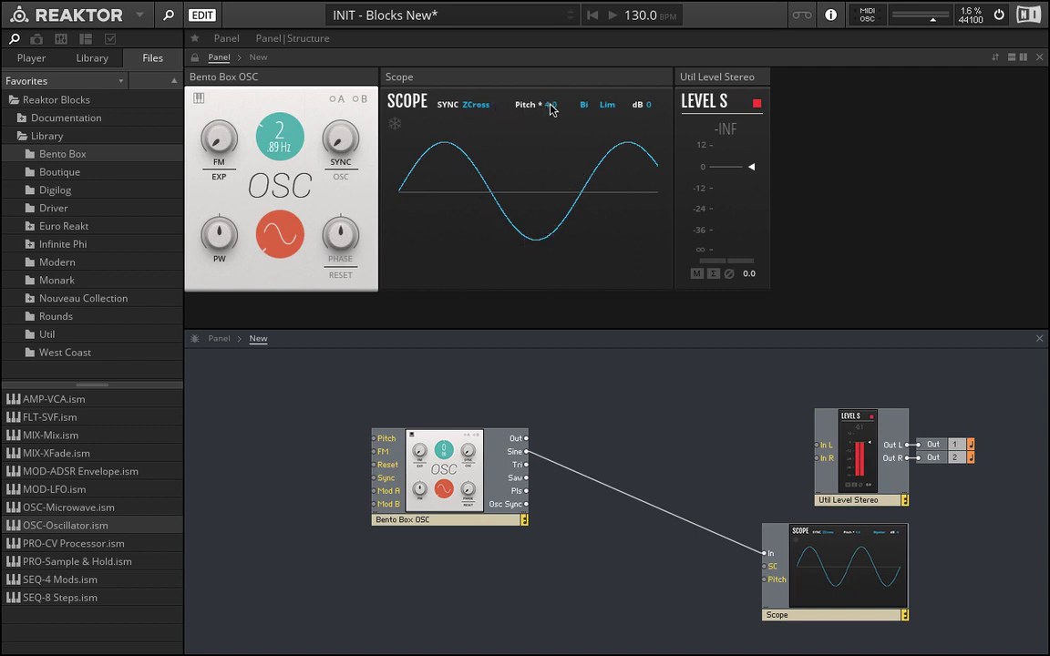
pyautogui.moveTo(550, 108); pyautogui.dragTo(550, 120)
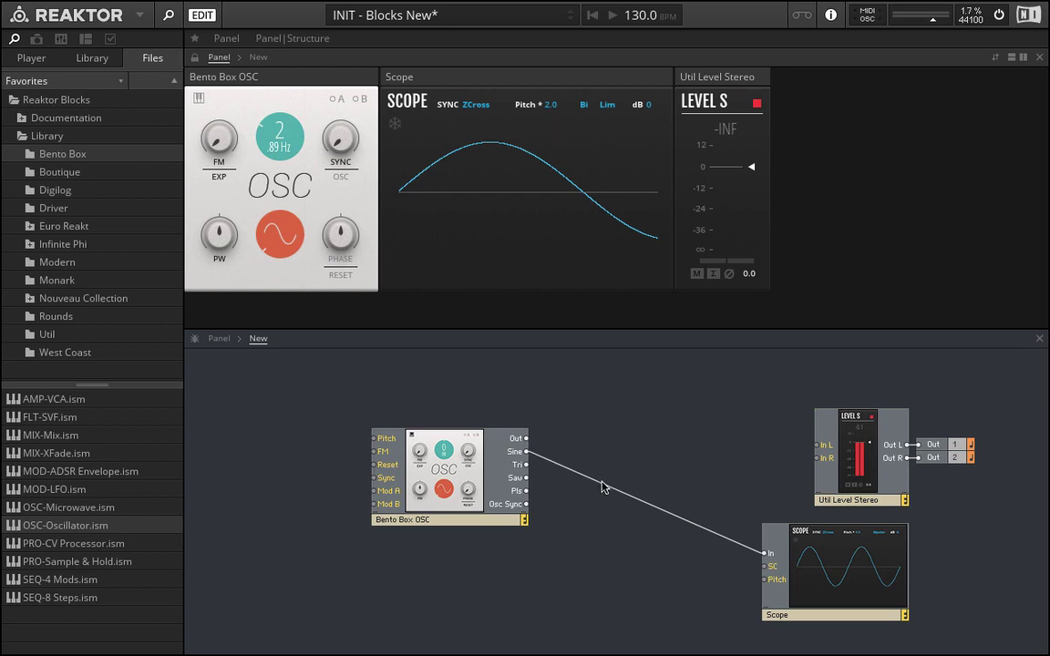
pyautogui.moveTo(552, 105); pyautogui.dragTo(554, 100)
# Step: Remove the Sine connection and feed the Scope's In from the oscillator's Tri output, and from its Saw output after that
pyautogui.click(567, 471)
pyautogui.press('Delete')
pyautogui.moveTo(525, 467); pyautogui.dragTo(766, 553)
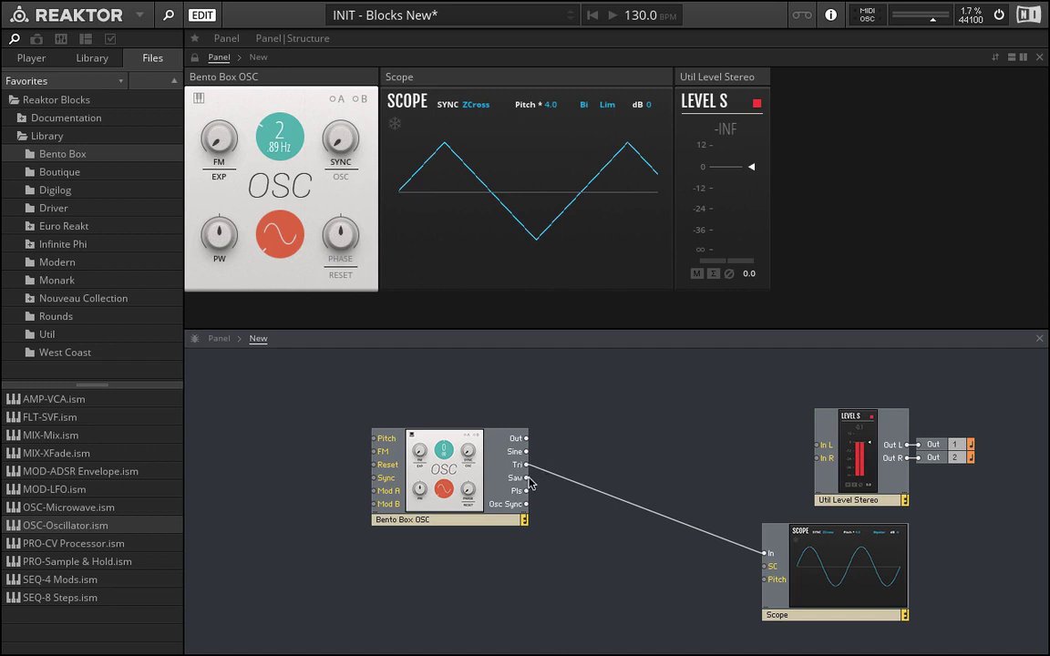
pyautogui.moveTo(529, 479); pyautogui.dragTo(688, 550)
pyautogui.moveTo(527, 482); pyautogui.dragTo(764, 556)
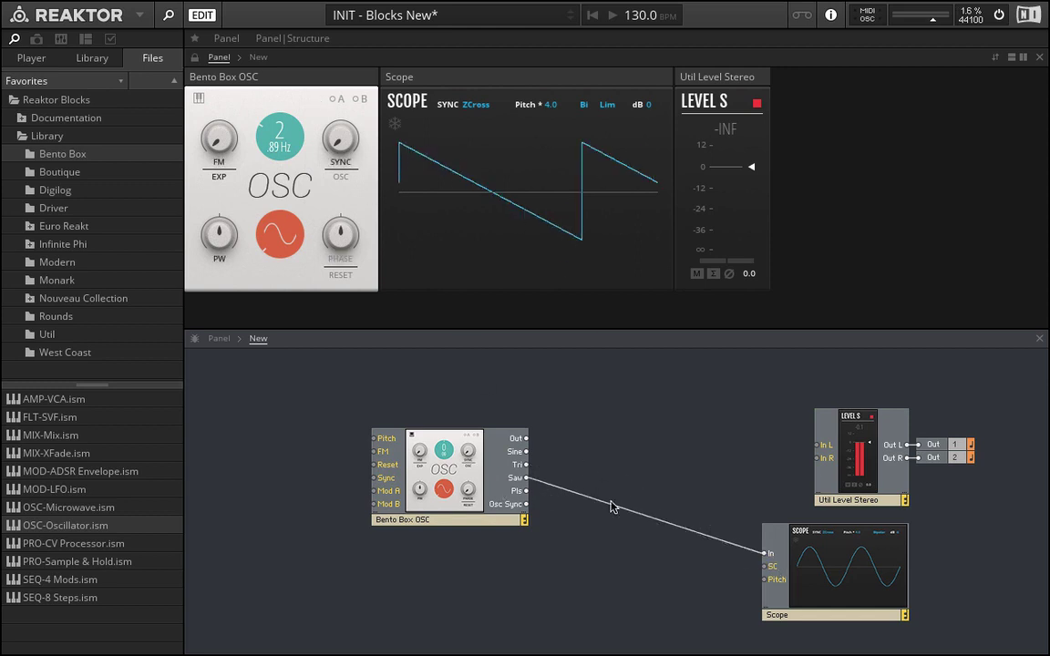
# Step: Replace the Saw connection with one from the oscillator's Out to the Scope's In
pyautogui.press('Delete')
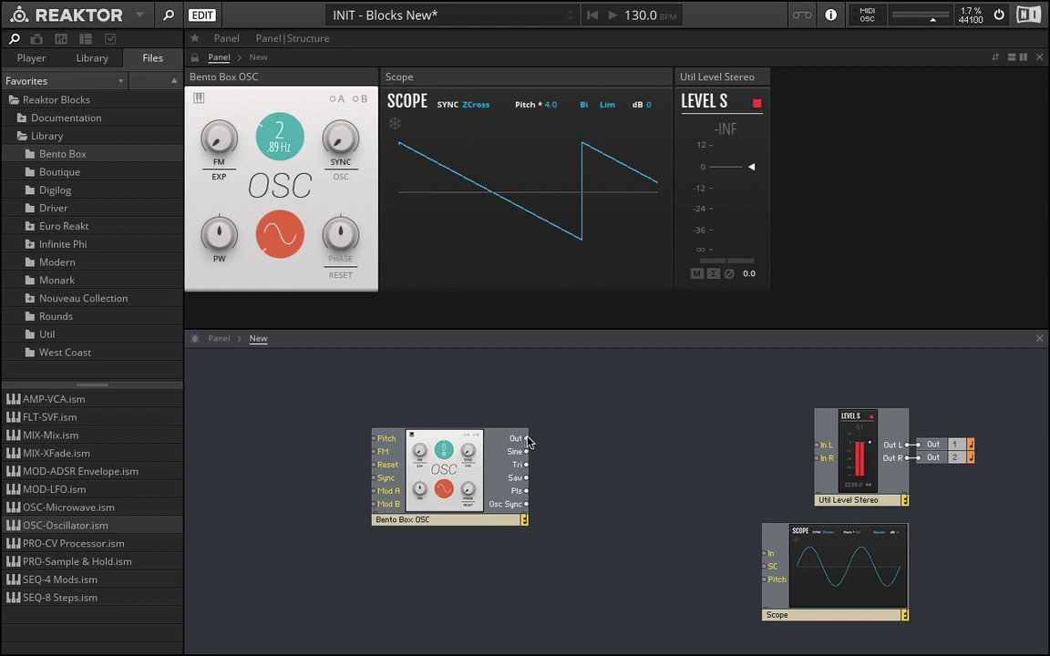
pyautogui.moveTo(526, 440); pyautogui.dragTo(781, 563)
# Step: Morph the oscillator's waveform from sine to pulse, vary the pulse width, and reset the width to its default
pyautogui.moveTo(278, 244); pyautogui.dragTo(294, 149)
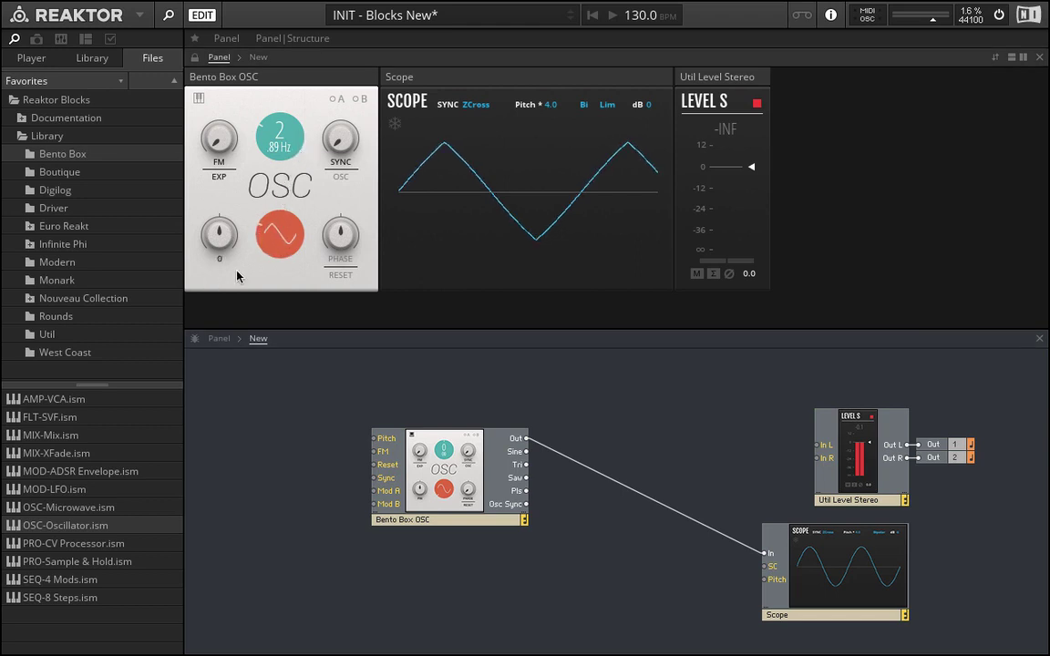
pyautogui.moveTo(248, 196); pyautogui.dragTo(285, 171)
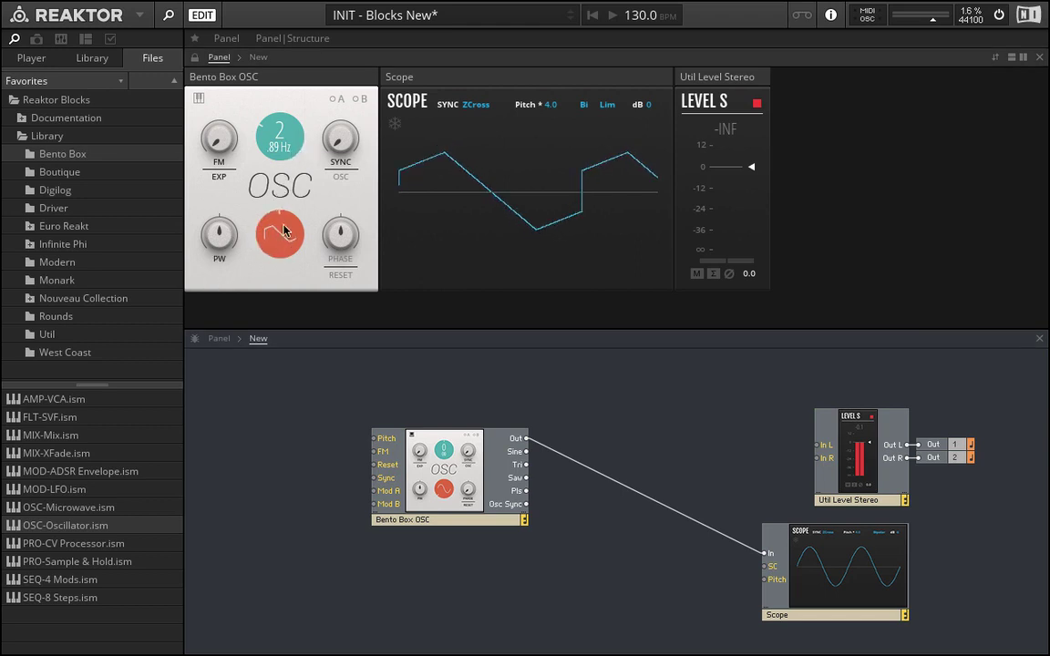
pyautogui.moveTo(281, 227)
pyautogui.mouseDown()
pyautogui.moveTo(304, 250)
pyautogui.moveTo(298, 138)
pyautogui.mouseUp()
pyautogui.moveTo(218, 235); pyautogui.dragTo(198, 146)
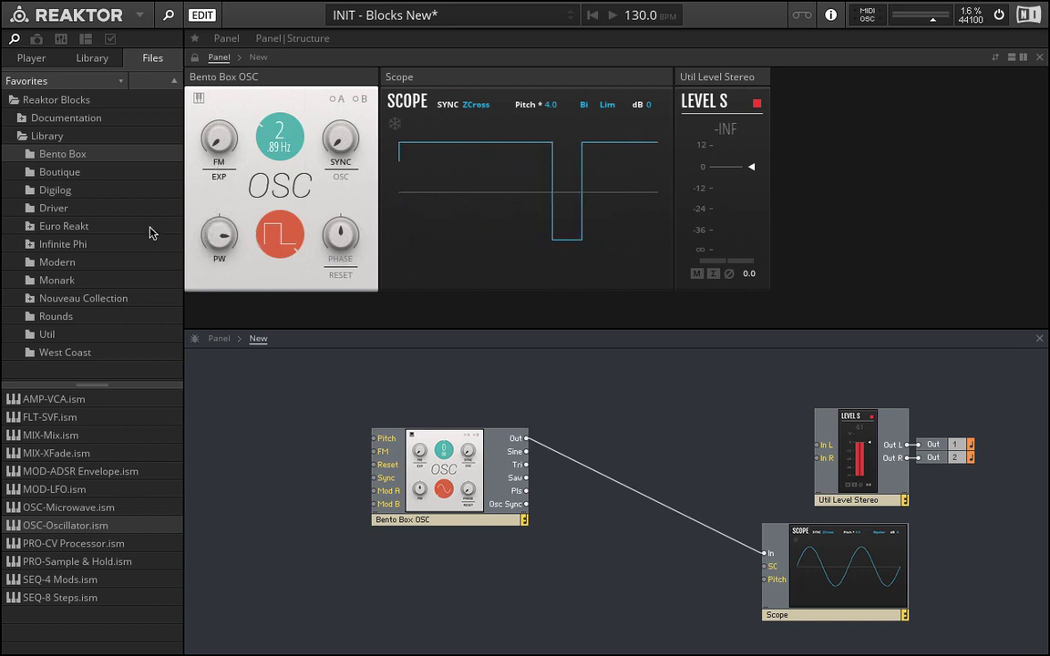
pyautogui.doubleClick(224, 231)
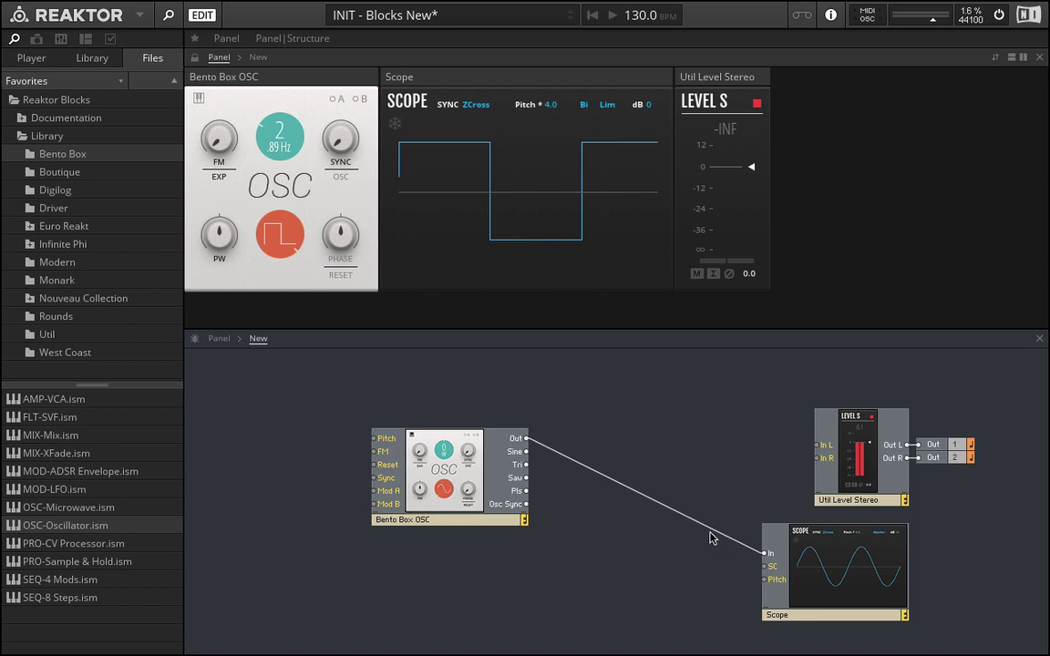
# Step: Shift the Scope block closer to the oscillator and connect the oscillator's Out to In L and In R of Util Level Stereo
pyautogui.moveTo(826, 554); pyautogui.dragTo(771, 558)
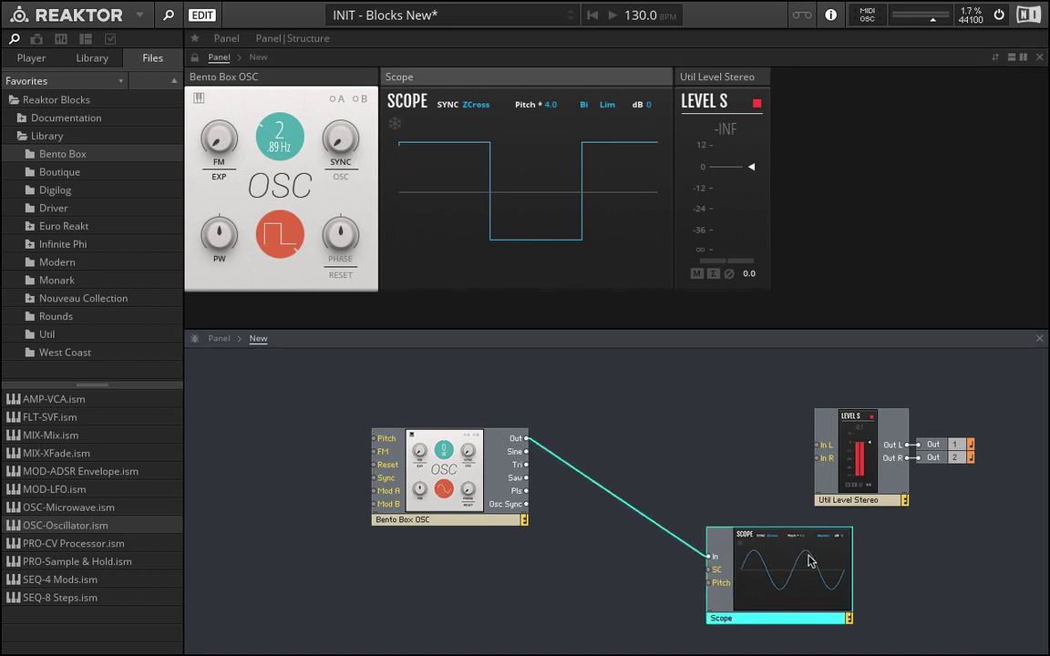
pyautogui.click(560, 534)
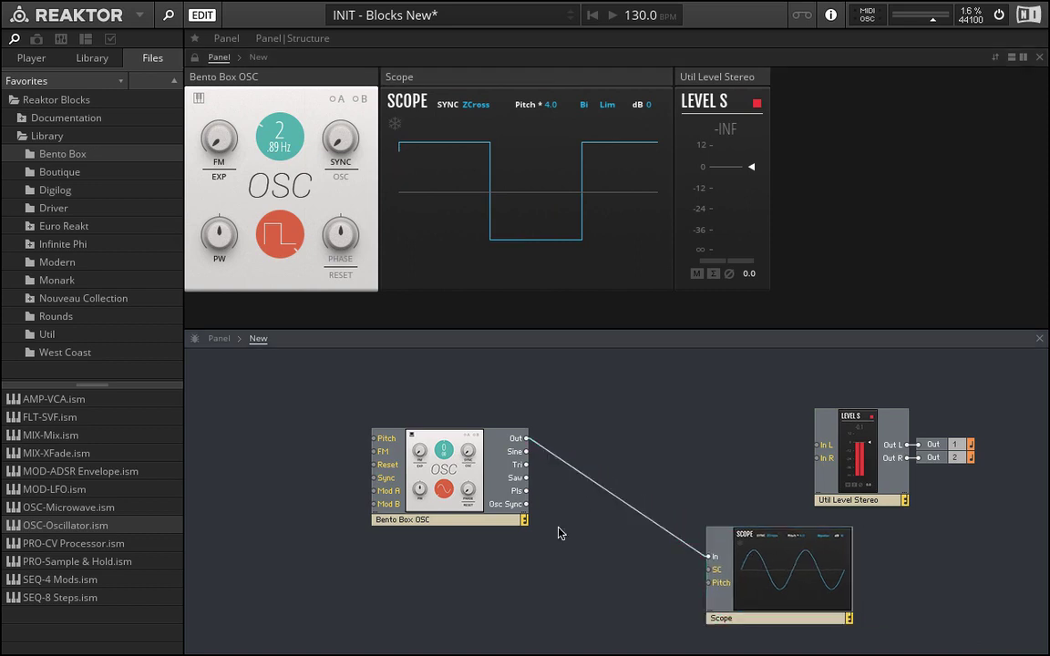
pyautogui.moveTo(525, 440); pyautogui.dragTo(818, 445)
pyautogui.moveTo(529, 442); pyautogui.dragTo(818, 457)
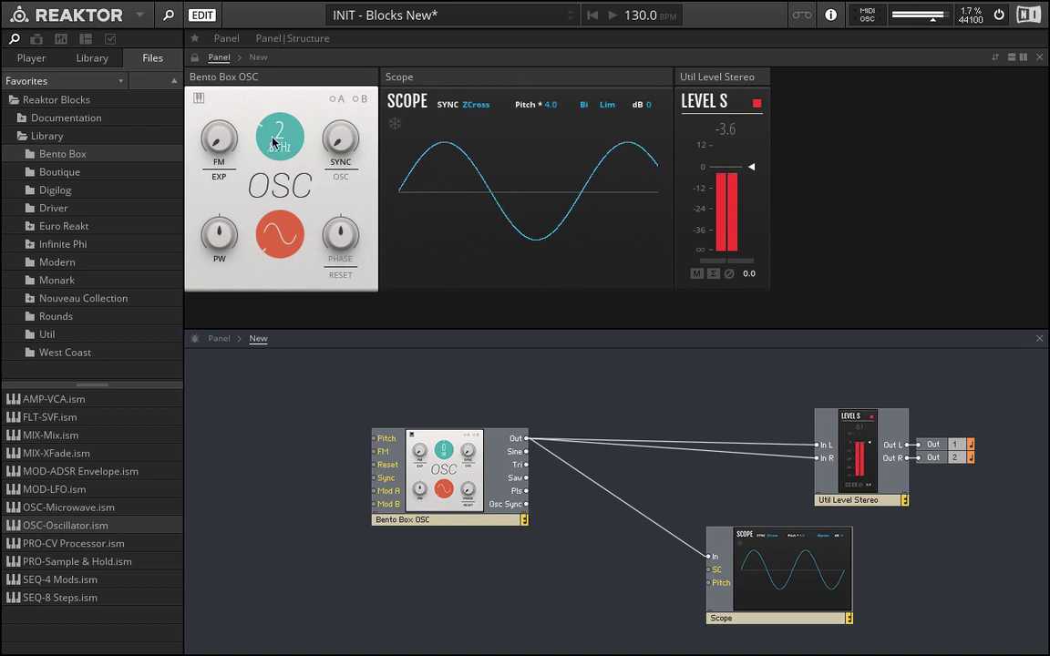
# Step: Raise the oscillator's frequency to 196 Hz and set the Scope's pitch multiplier to 2.0
pyautogui.moveTo(278, 138); pyautogui.dragTo(293, 91)
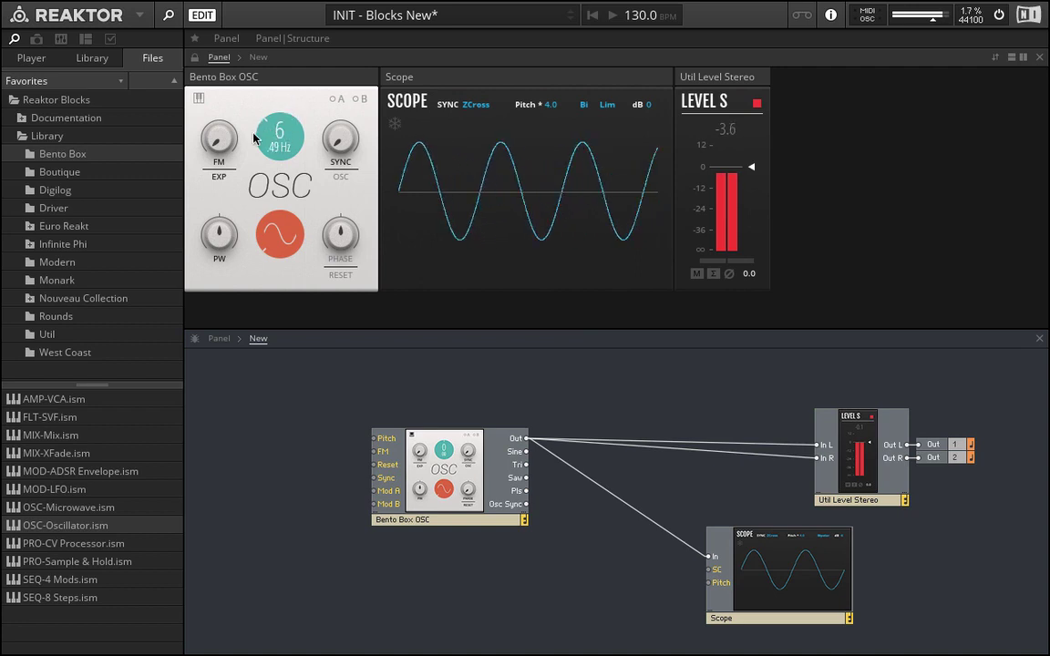
pyautogui.moveTo(278, 134); pyautogui.dragTo(281, 110)
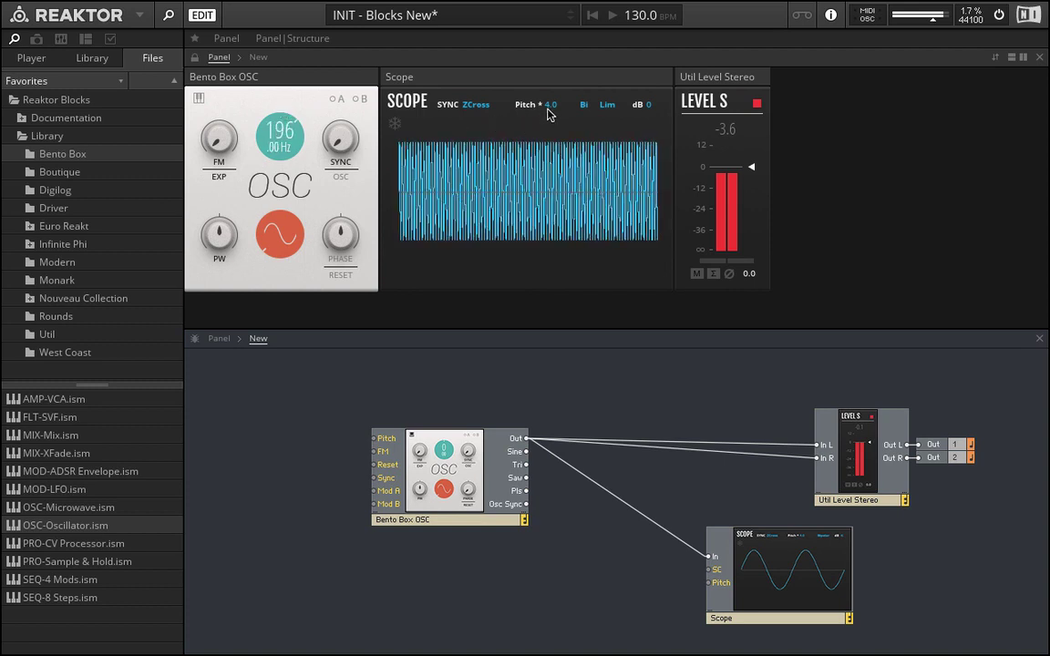
pyautogui.moveTo(549, 111); pyautogui.dragTo(550, 115)
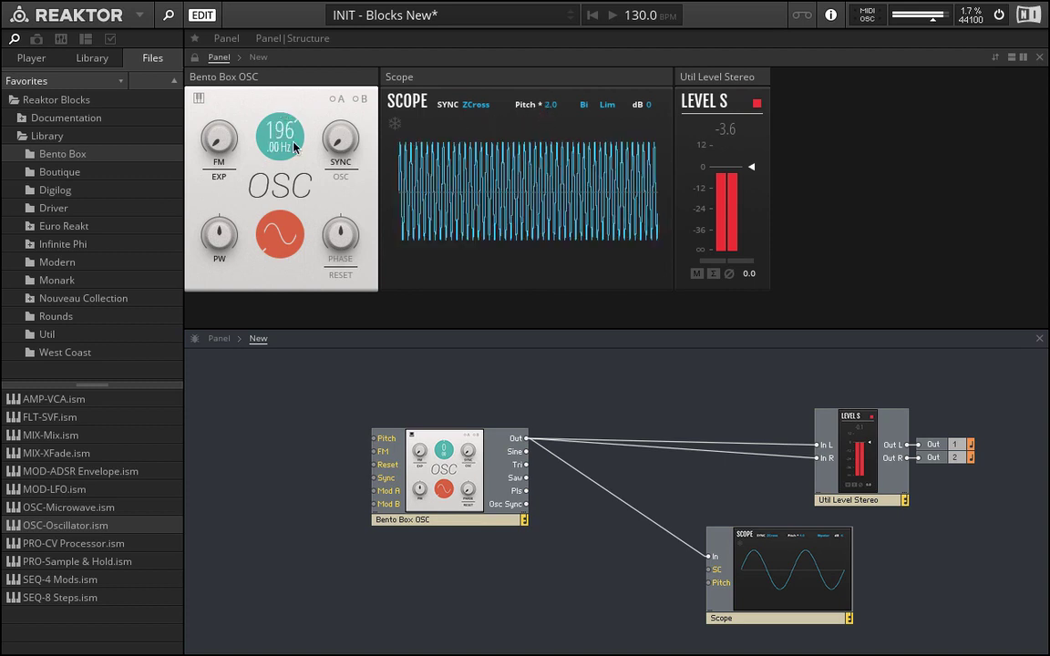
# Step: Set the oscillator's frequency to 164.81 Hz and the Scope's pitch multiplier to 0.5, and return the frequency to 196 Hz
pyautogui.moveTo(292, 147)
pyautogui.mouseDown()
pyautogui.moveTo(285, 197)
pyautogui.moveTo(291, 151)
pyautogui.mouseUp()
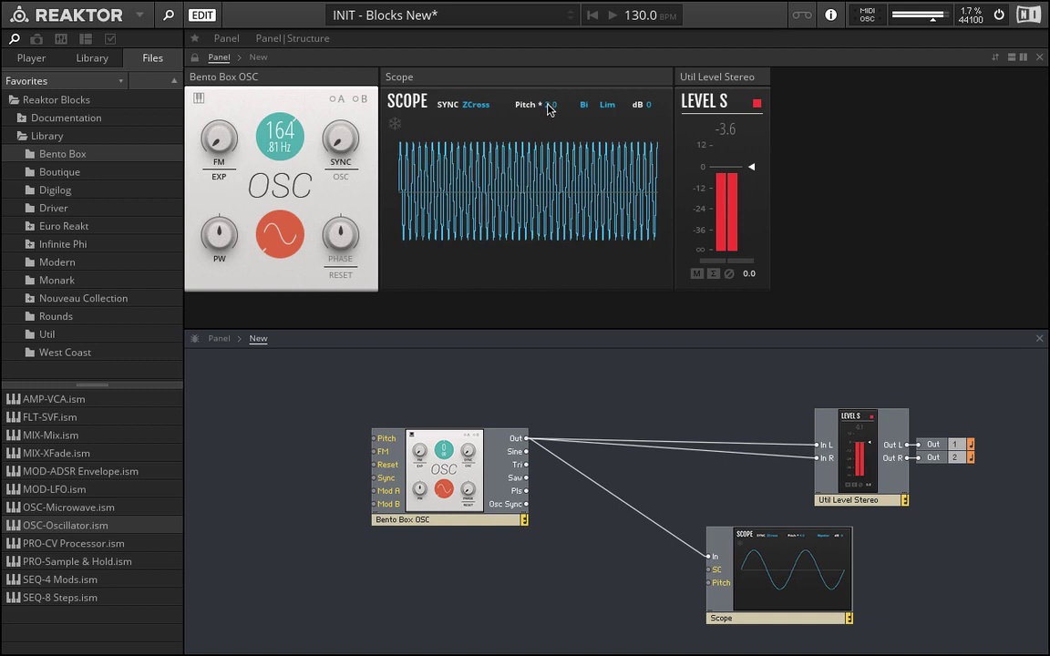
pyautogui.moveTo(550, 107); pyautogui.dragTo(558, 180)
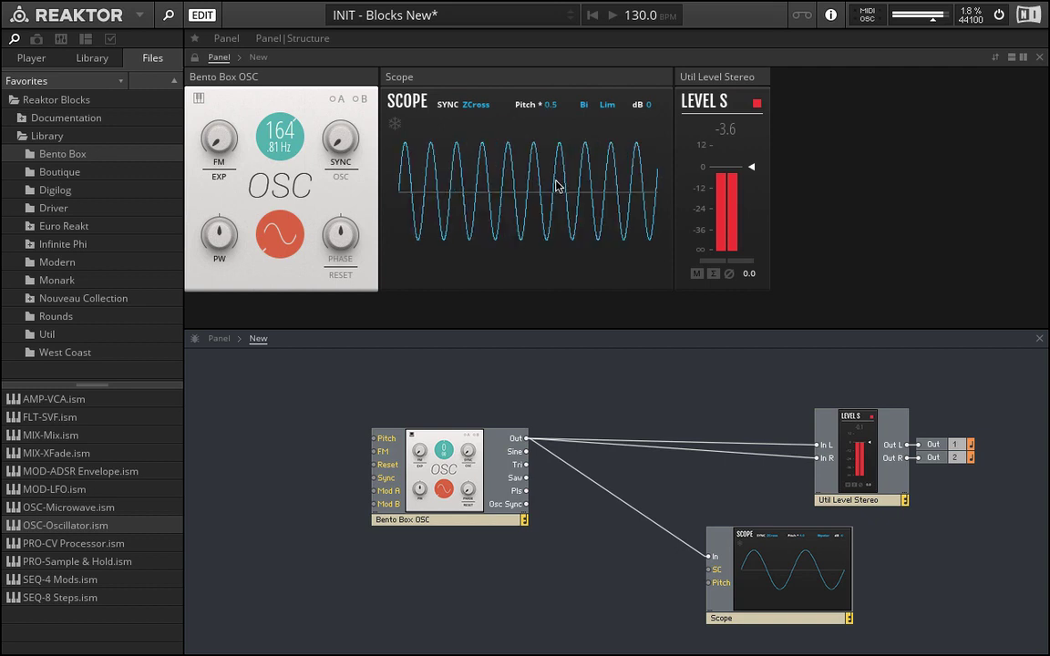
pyautogui.moveTo(275, 139); pyautogui.dragTo(277, 127)
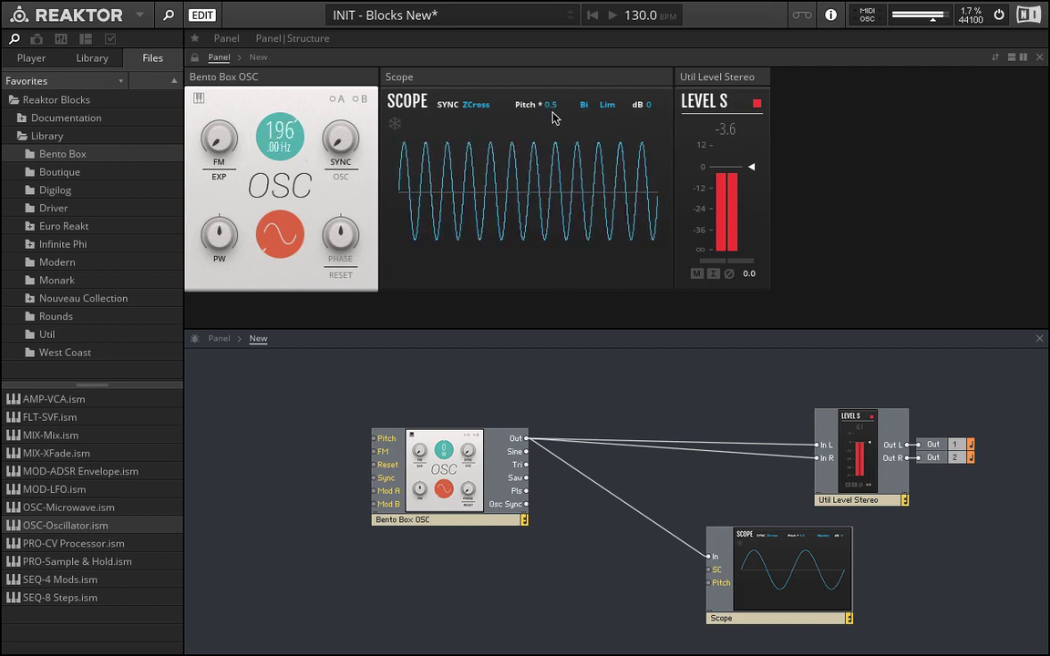
# Step: Lower the oscillator's frequency to 7.72 Hz and set the Scope's pitch multiplier to 1.0
pyautogui.moveTo(555, 124); pyautogui.dragTo(556, 180)
pyautogui.moveTo(282, 145); pyautogui.dragTo(258, 319)
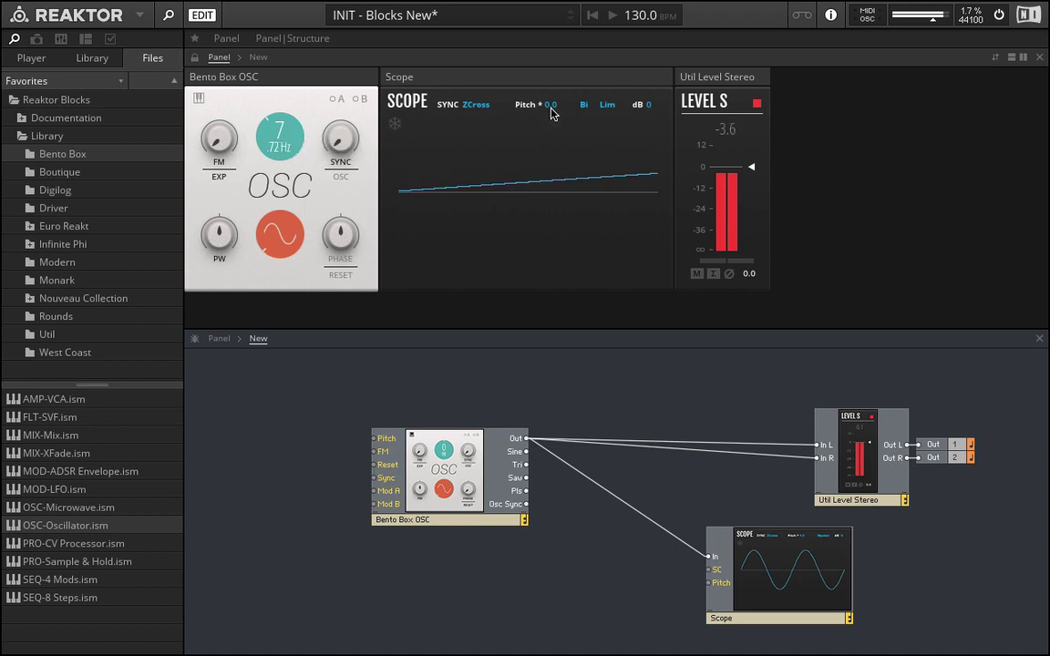
pyautogui.moveTo(551, 107); pyautogui.dragTo(565, 9)
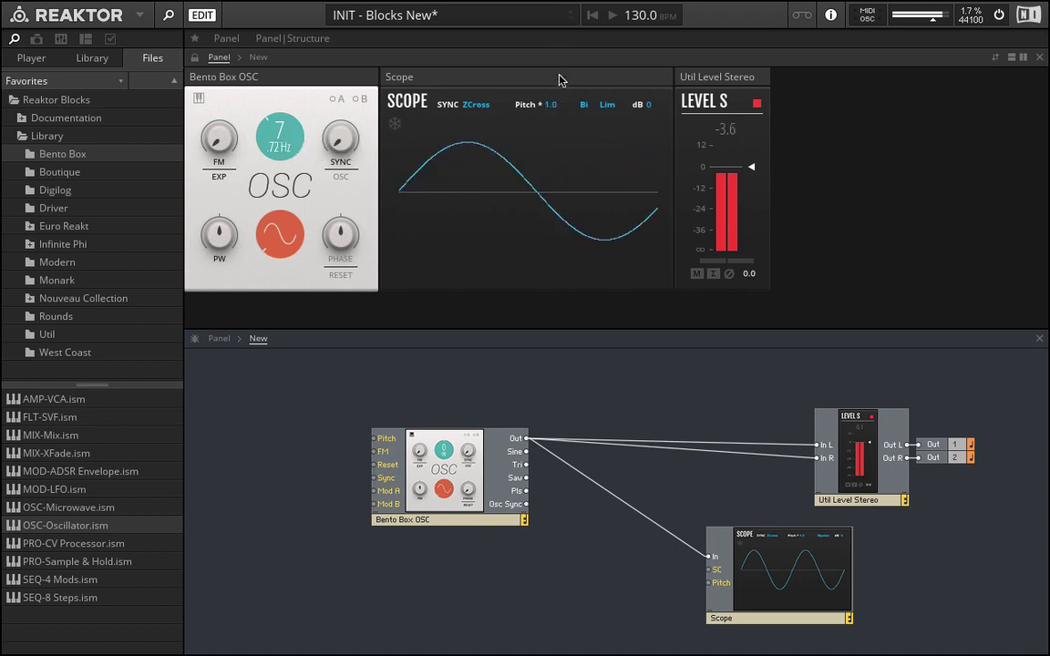
pyautogui.moveTo(552, 107)
pyautogui.mouseDown()
pyautogui.moveTo(560, 86)
pyautogui.moveTo(563, 122)
pyautogui.mouseUp()
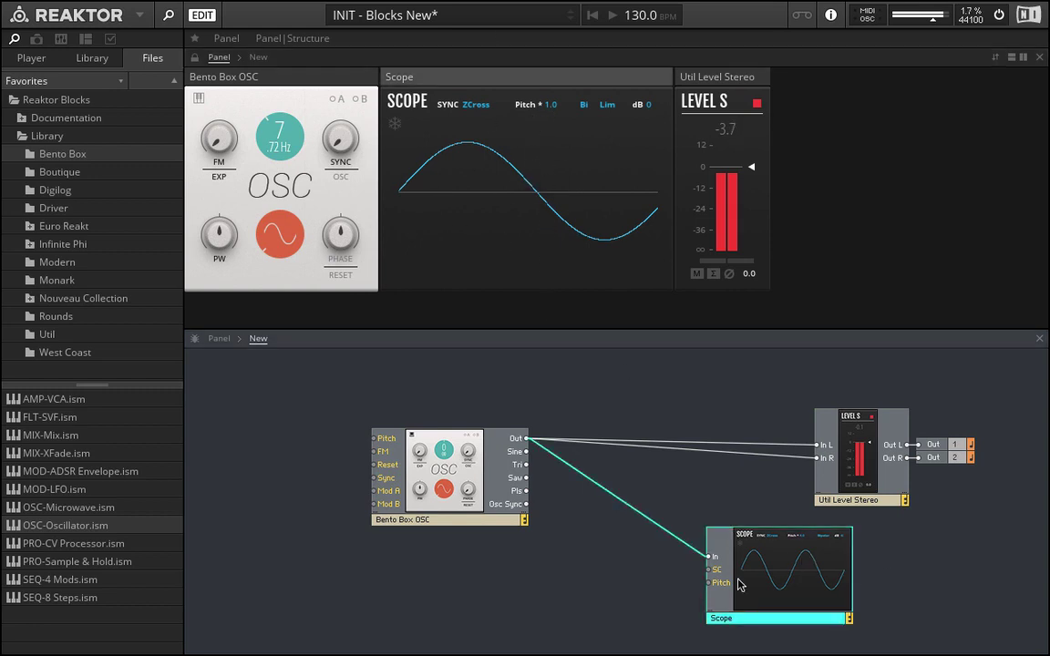
# Step: Replace the Scope block with a fresh AUX-Scope from the Util library and place its panel after Util Level Stereo
pyautogui.moveTo(739, 584)
pyautogui.press('Delete')
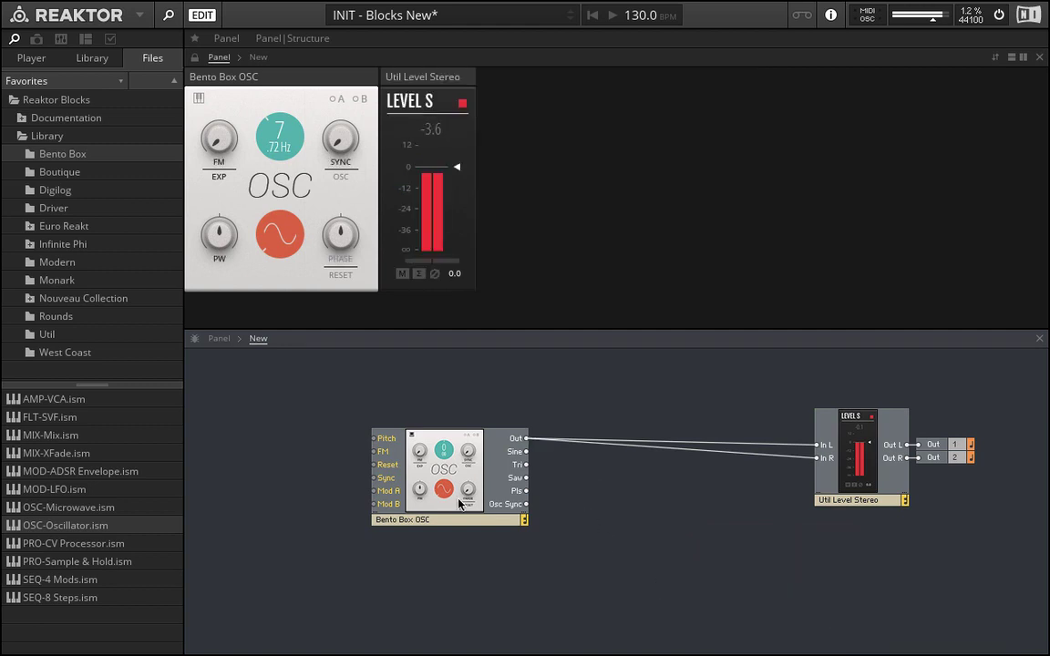
pyautogui.click(76, 335)
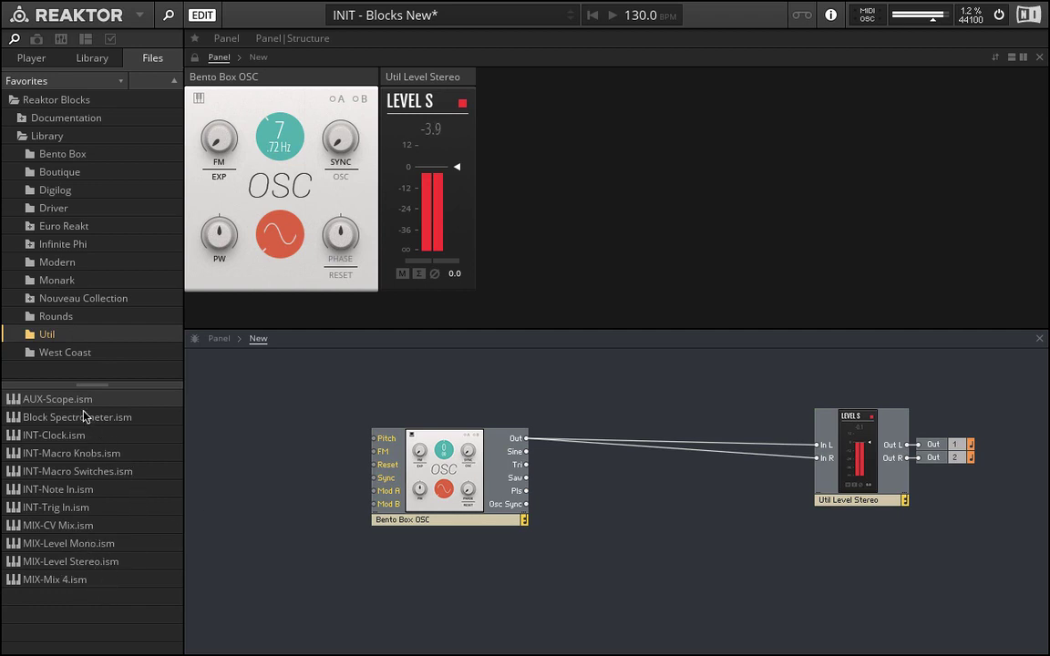
pyautogui.moveTo(64, 408); pyautogui.dragTo(944, 556)
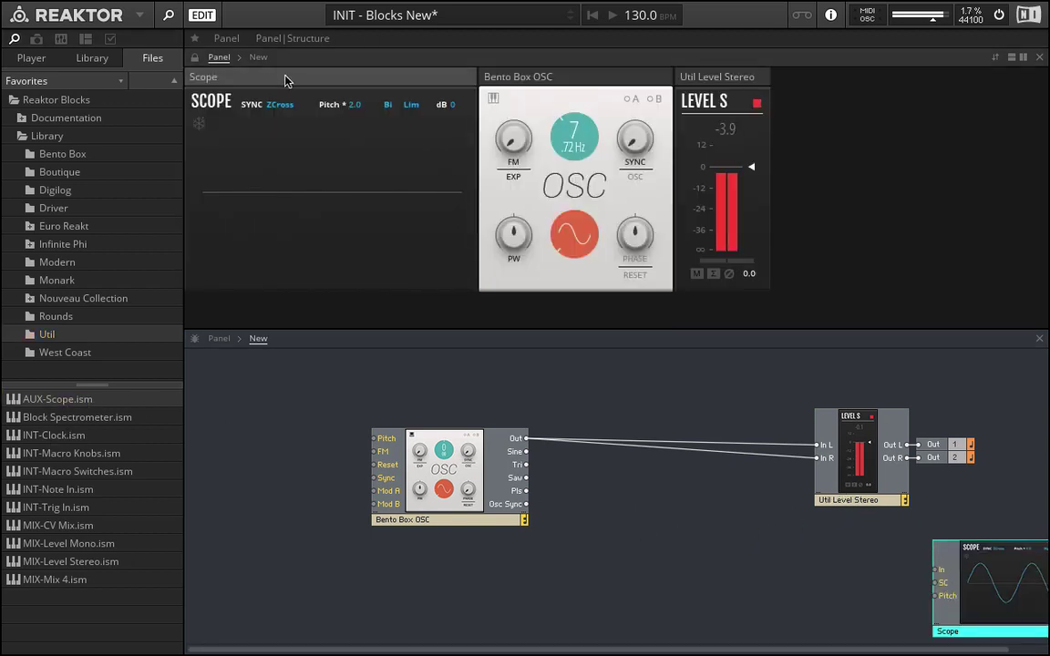
pyautogui.moveTo(304, 77); pyautogui.dragTo(575, 78)
pyautogui.moveTo(983, 618); pyautogui.dragTo(980, 562)
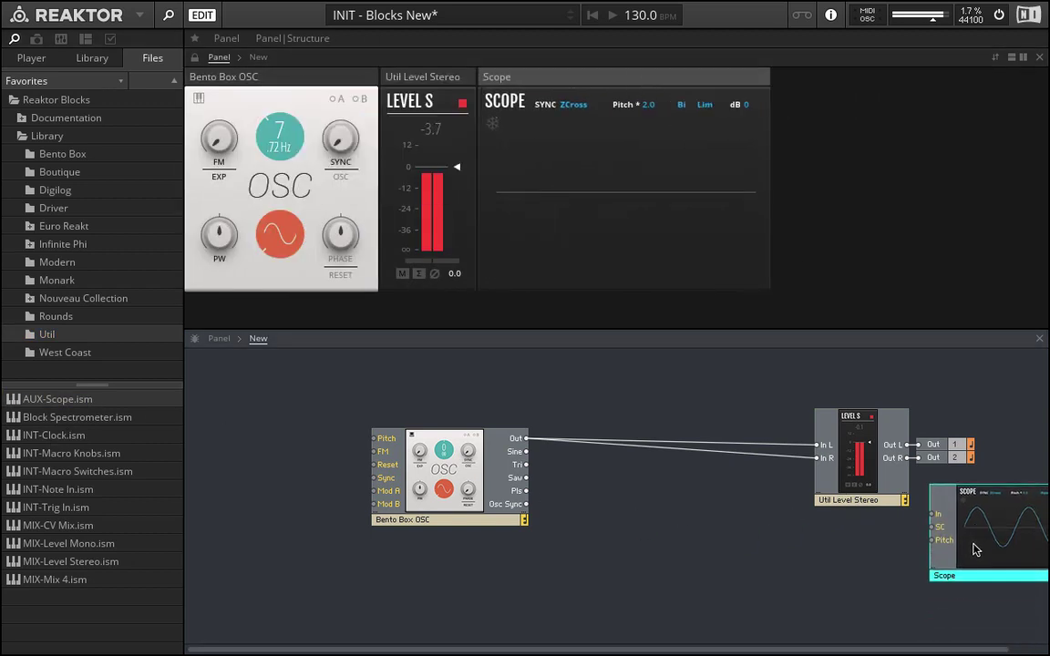
# Step: Connect Out R of Util Level Stereo to the Scope's In and shift both blocks closer to the oscillator
pyautogui.moveTo(910, 458); pyautogui.dragTo(936, 514)
pyautogui.moveTo(870, 496); pyautogui.dragTo(742, 496)
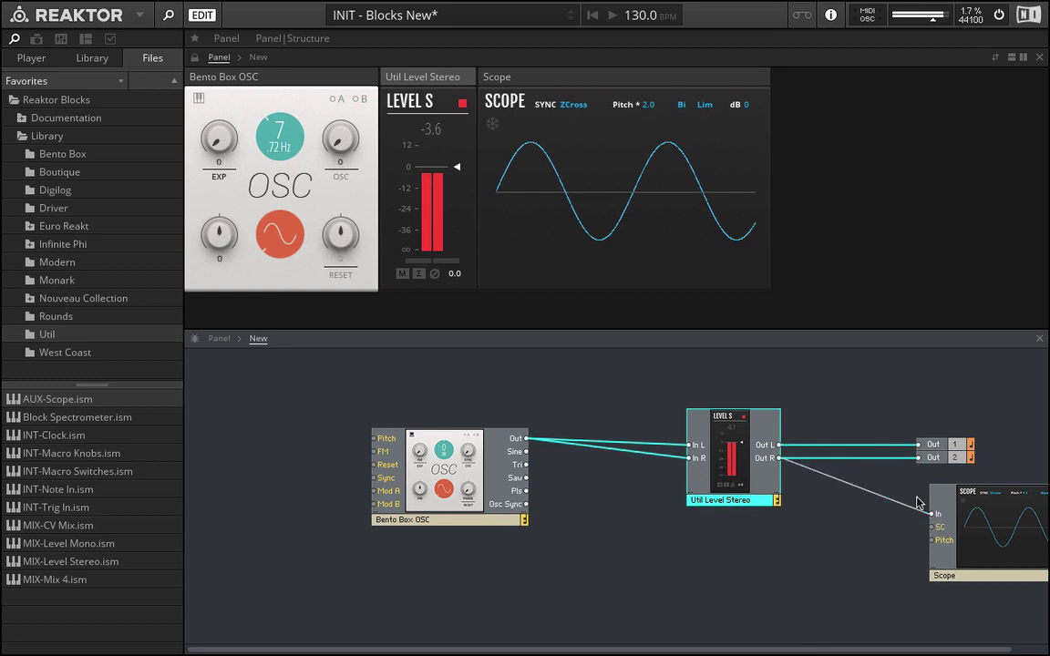
pyautogui.click(823, 470)
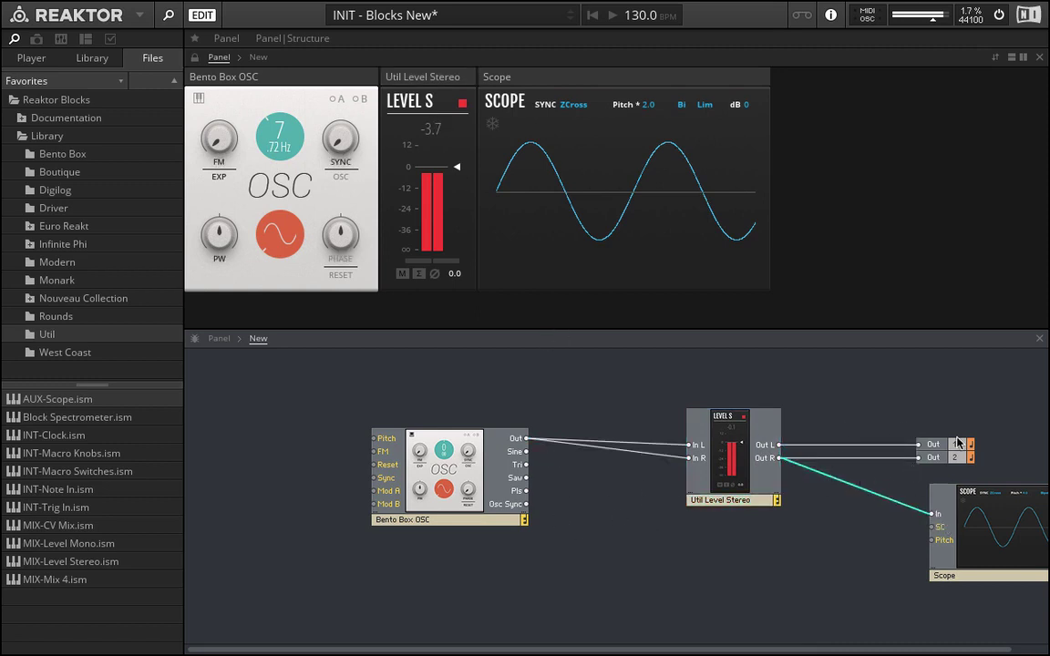
pyautogui.moveTo(957, 510); pyautogui.dragTo(878, 518)
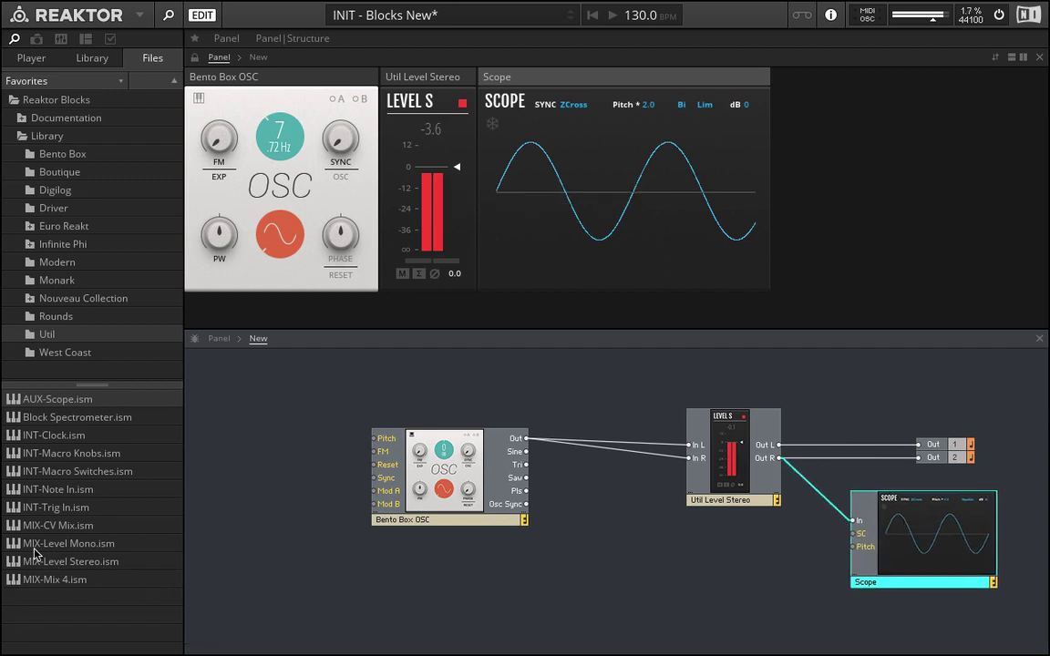
# Step: Replace Util Level Stereo with MIX-Level Mono, wired from the oscillator's Out to the Scope's In, and place the Scope panel last
pyautogui.moveTo(35, 554); pyautogui.dragTo(695, 451)
pyautogui.click(718, 454)
pyautogui.press('Delete')
pyautogui.moveTo(526, 438); pyautogui.dragTo(649, 477)
pyautogui.moveTo(722, 477); pyautogui.dragTo(889, 510)
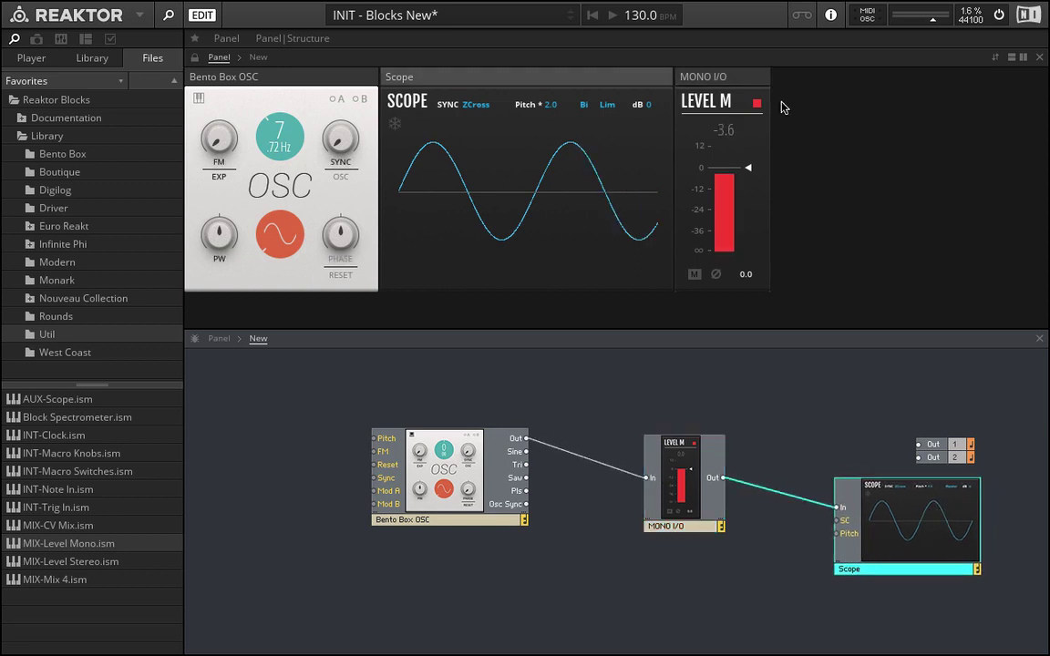
pyautogui.moveTo(469, 76); pyautogui.dragTo(781, 86)
# Step: Raise the oscillator's frequency to 415.30 Hz and lower the mono level block to -5.1 dB
pyautogui.moveTo(455, 173)
pyautogui.mouseDown()
pyautogui.moveTo(456, 229)
pyautogui.moveTo(457, 159)
pyautogui.moveTo(457, 205)
pyautogui.moveTo(454, 171)
pyautogui.mouseUp()
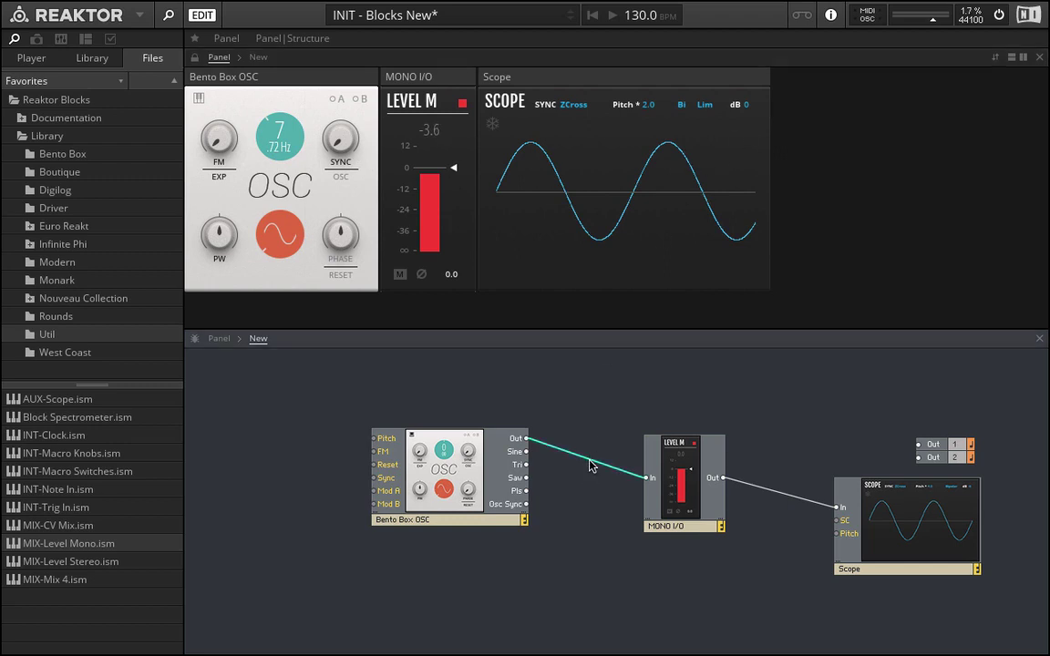
pyautogui.moveTo(294, 140); pyautogui.dragTo(297, 108)
pyautogui.moveTo(453, 169); pyautogui.dragTo(454, 177)
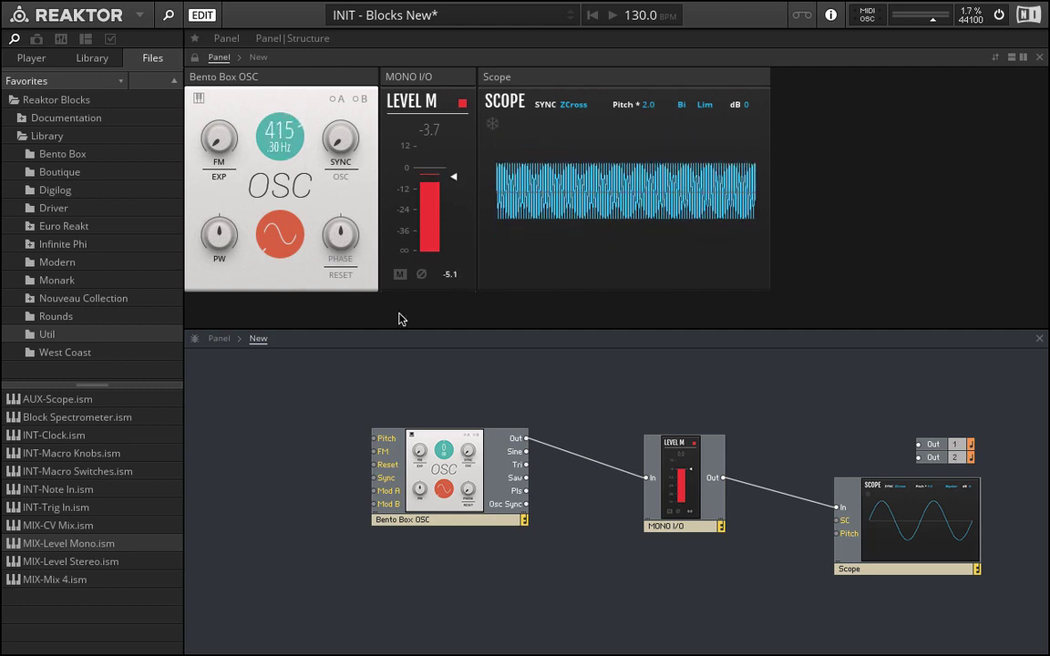
# Step: Connect the mono level block to outputs 1 and 2 at -4.3 dB, and set the Scope's pitch multiplier to 0.2
pyautogui.moveTo(723, 477)
pyautogui.mouseDown()
pyautogui.moveTo(918, 445)
pyautogui.moveTo(723, 477)
pyautogui.moveTo(716, 451)
pyautogui.moveTo(705, 468)
pyautogui.mouseUp()
pyautogui.moveTo(453, 183); pyautogui.dragTo(450, 196)
pyautogui.moveTo(650, 104); pyautogui.dragTo(659, 164)
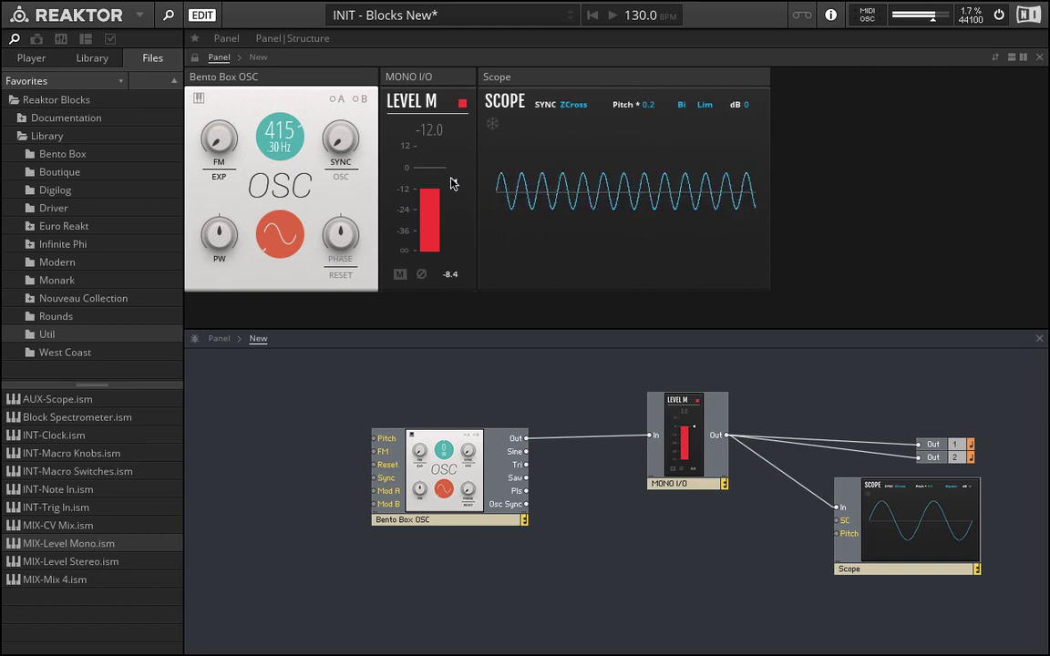
pyautogui.moveTo(453, 184); pyautogui.dragTo(456, 173)
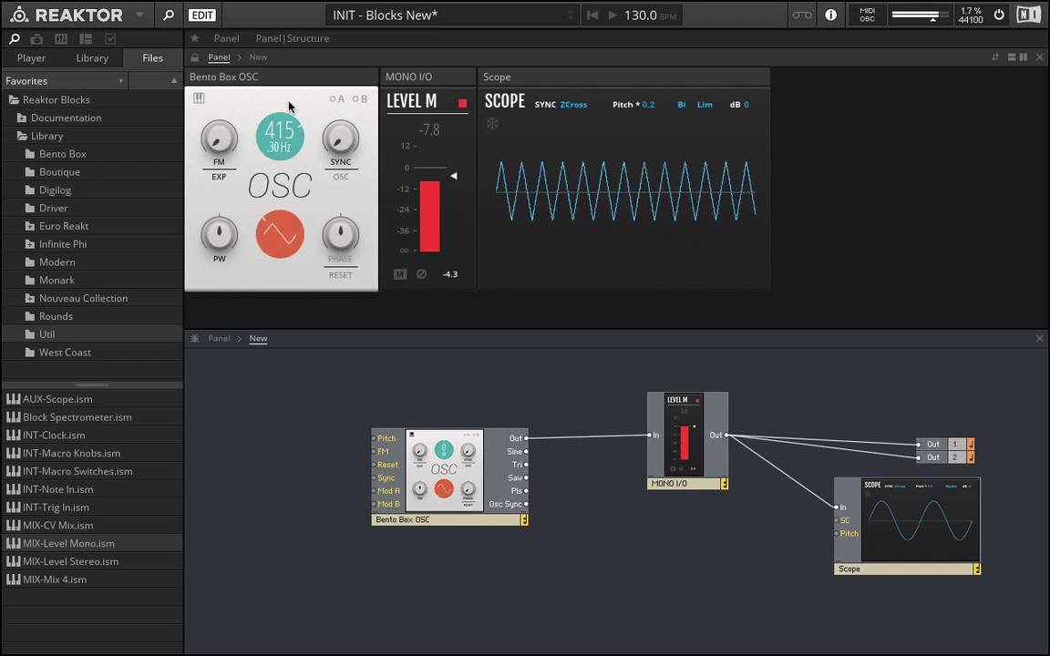
# Step: Morph the oscillator's waveform to a sawtooth at 196 Hz and mute the mono level block
pyautogui.click(280, 241)
pyautogui.moveTo(272, 244); pyautogui.dragTo(285, 139)
pyautogui.moveTo(286, 139); pyautogui.dragTo(288, 181)
pyautogui.moveTo(278, 248)
pyautogui.mouseDown()
pyautogui.moveTo(292, 148)
pyautogui.moveTo(291, 209)
pyautogui.mouseUp()
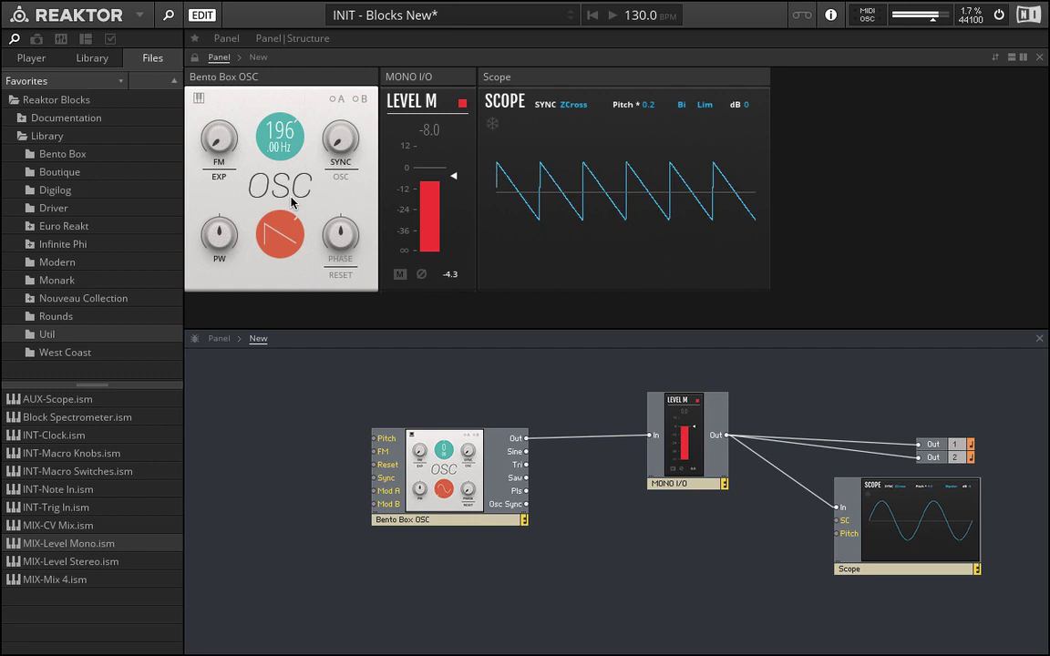
pyautogui.click(399, 274)
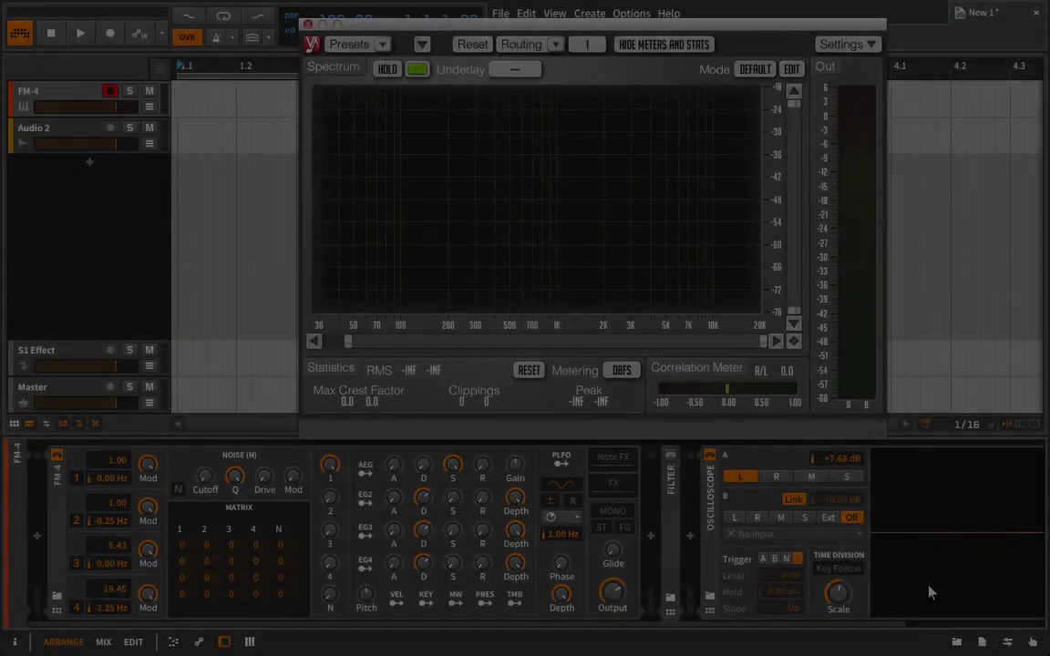
# Step: Switch to the FM-4 project in Bitwig Studio, play a low note, and freeze its trace in the Oscilloscope for inspection
pyautogui.hscroll(3, 929, 586)
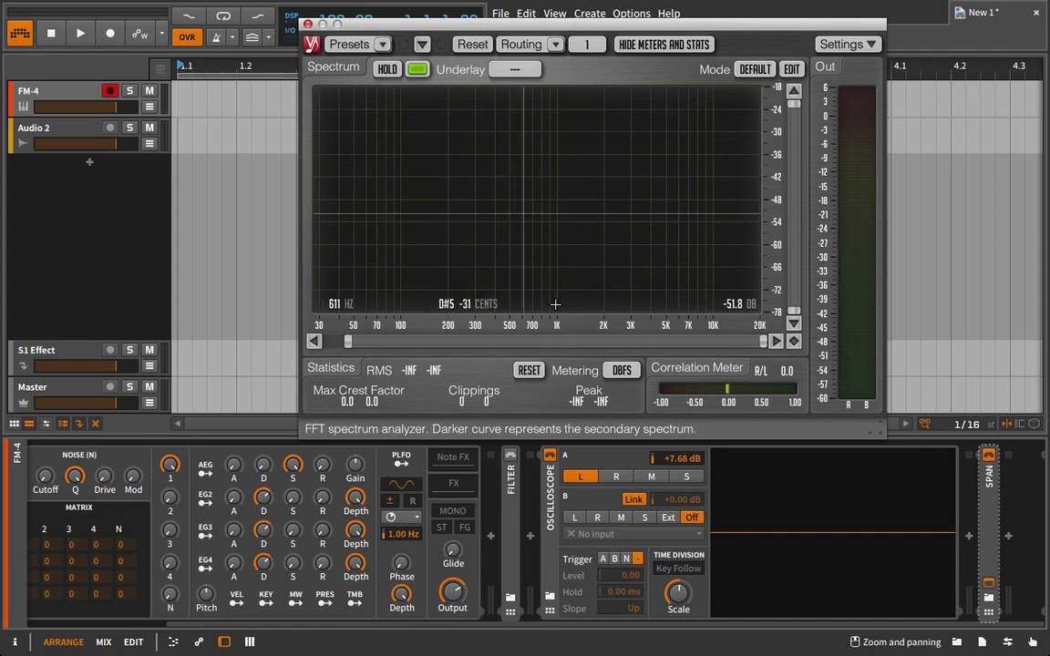
pyautogui.hscroll(-3, 629, 474)
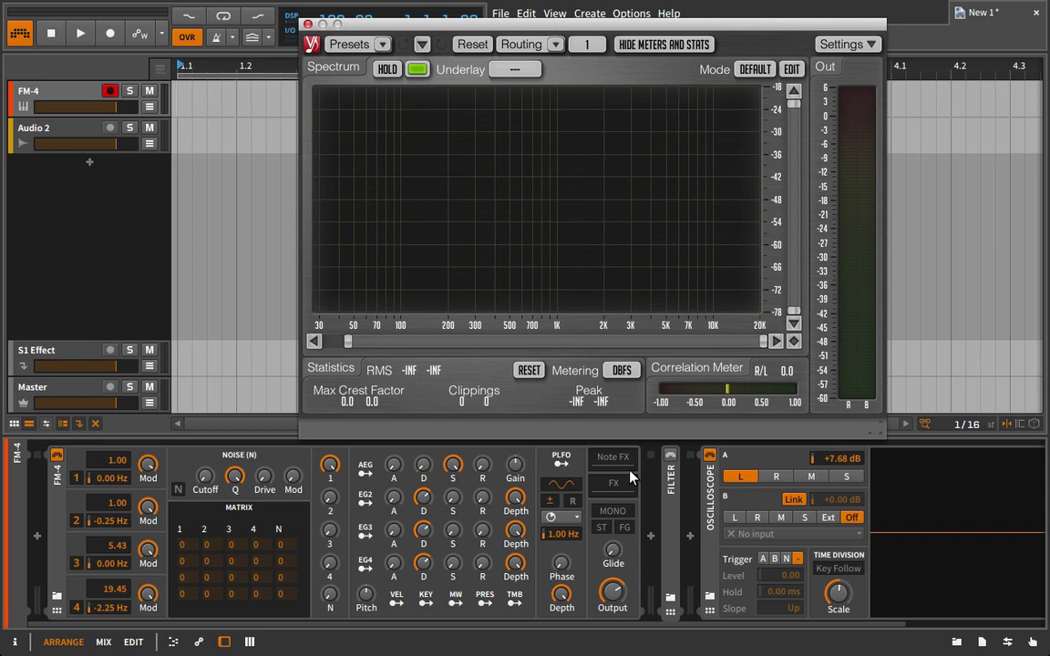
pyautogui.hscroll(4, 766, 518)
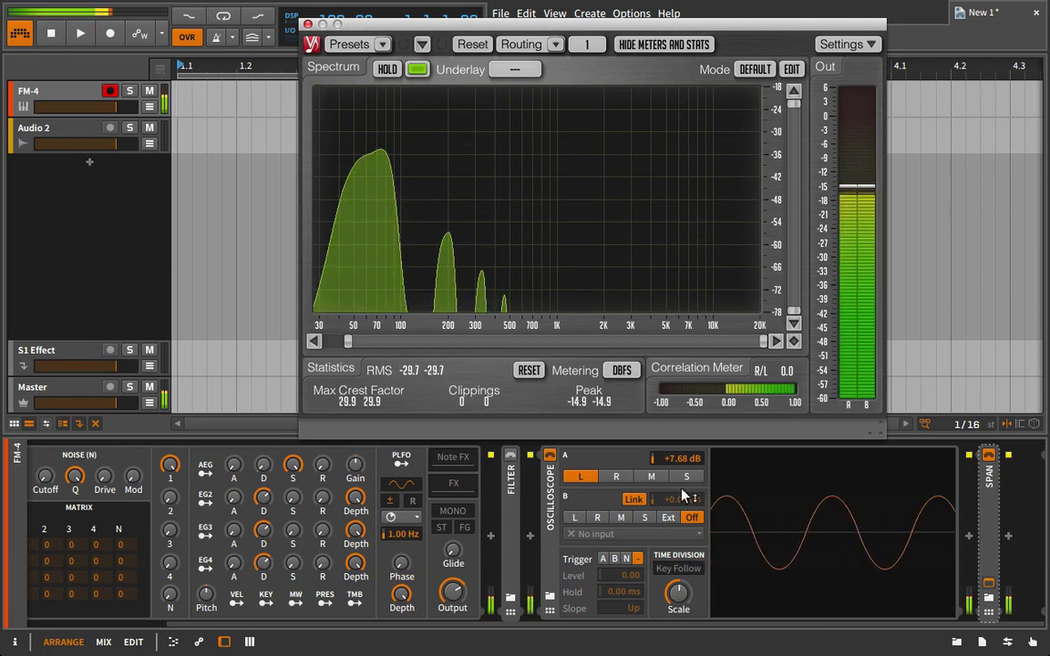
pyautogui.click(797, 517)
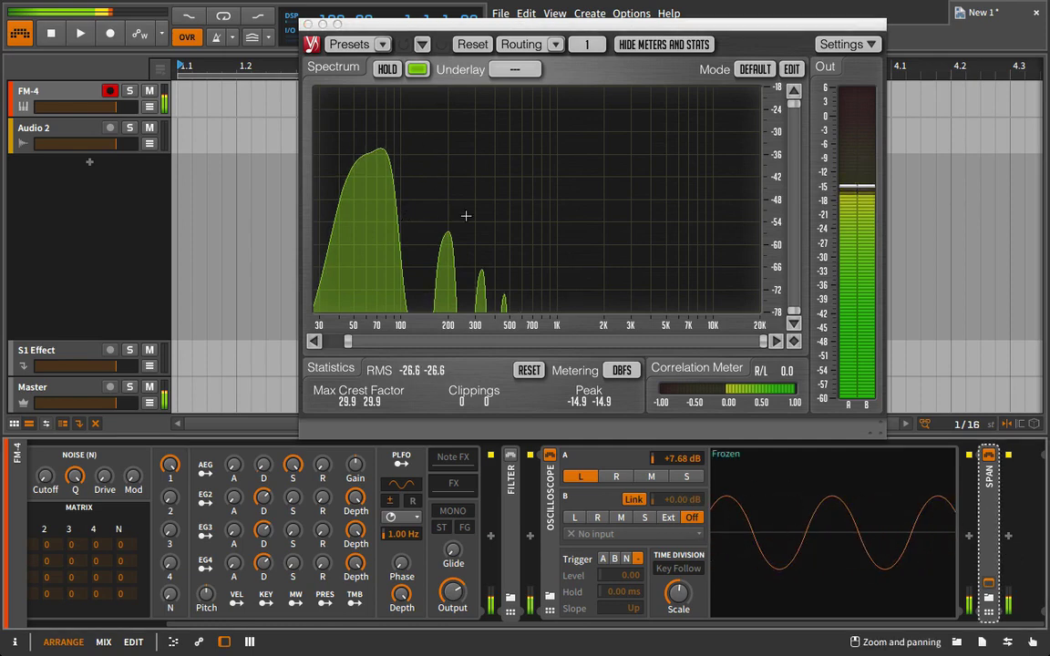
pyautogui.click(750, 484)
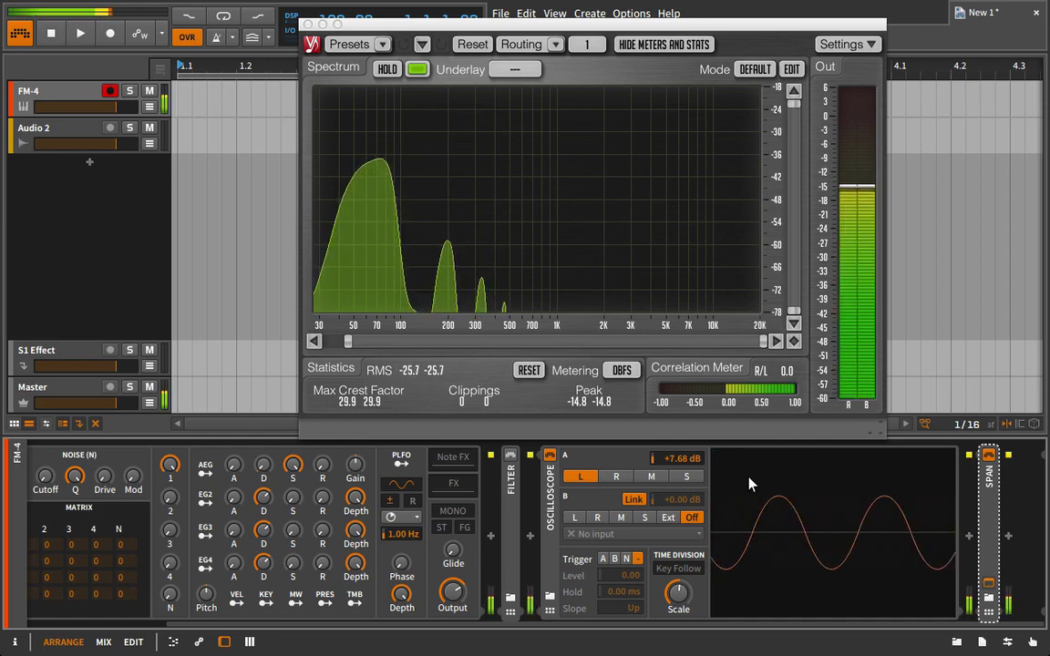
pyautogui.click(750, 484)
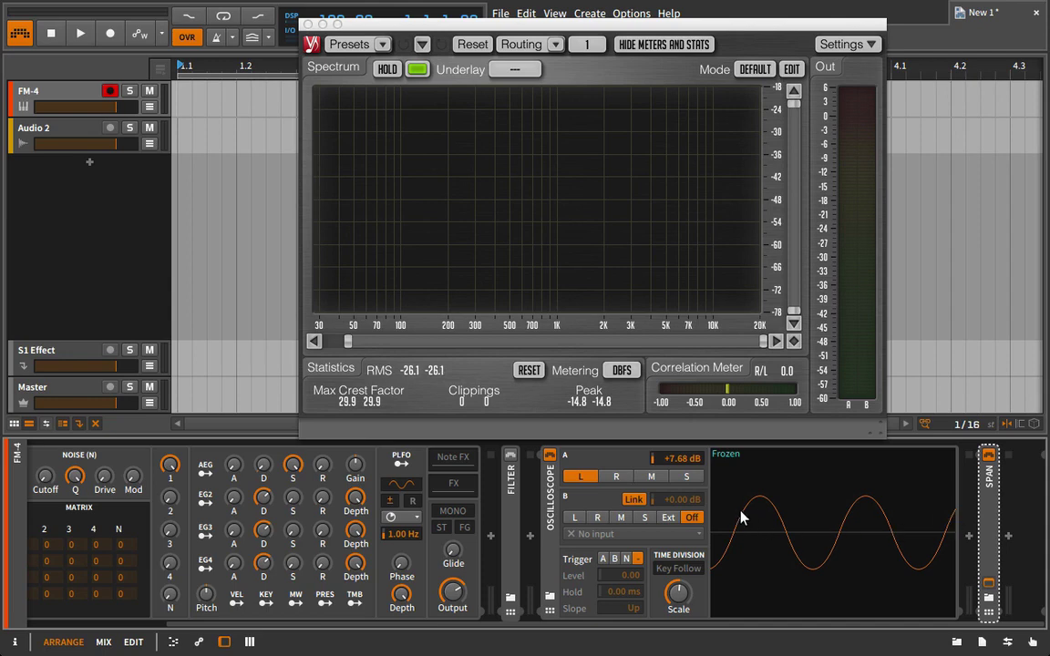
# Step: Play higher notes and freeze the Oscilloscope trace for each one to compare their wave cycles
pyautogui.click(890, 492)
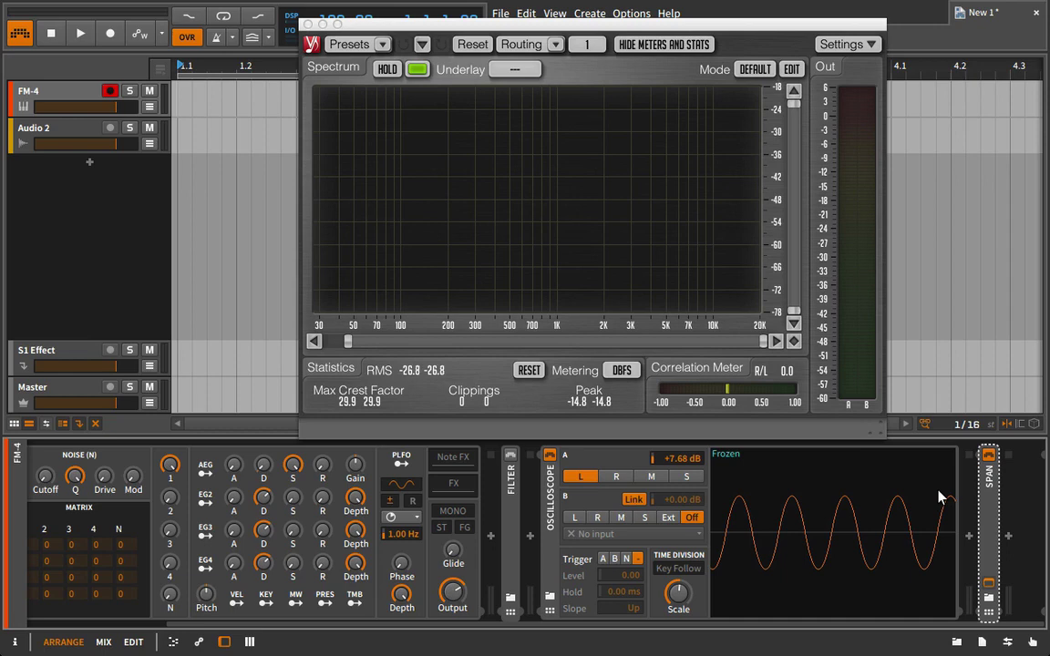
pyautogui.click(730, 501)
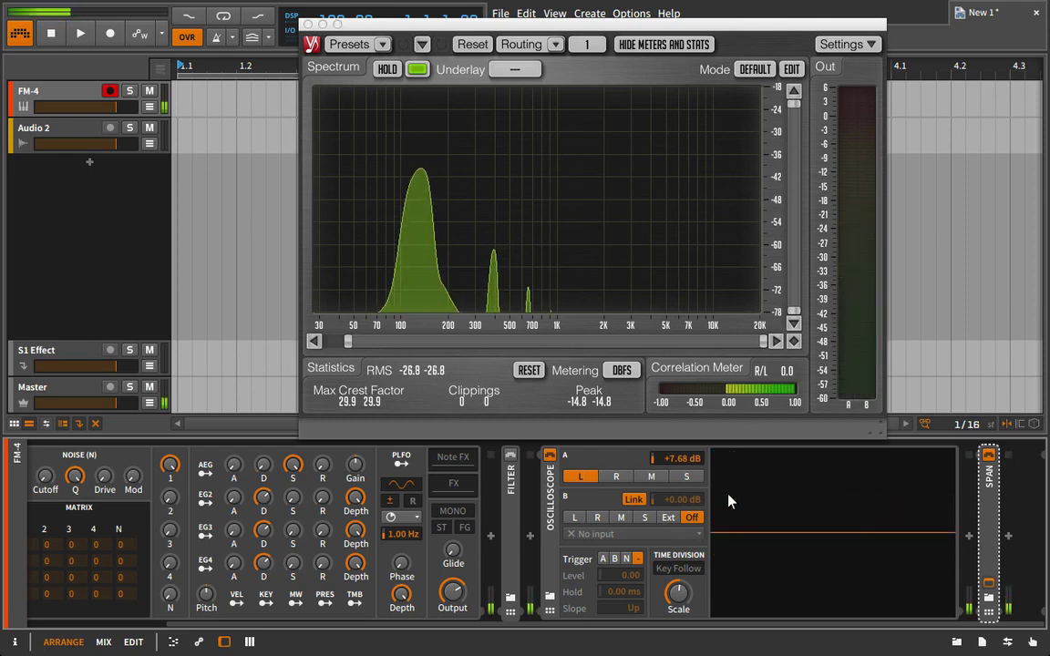
pyautogui.click(761, 495)
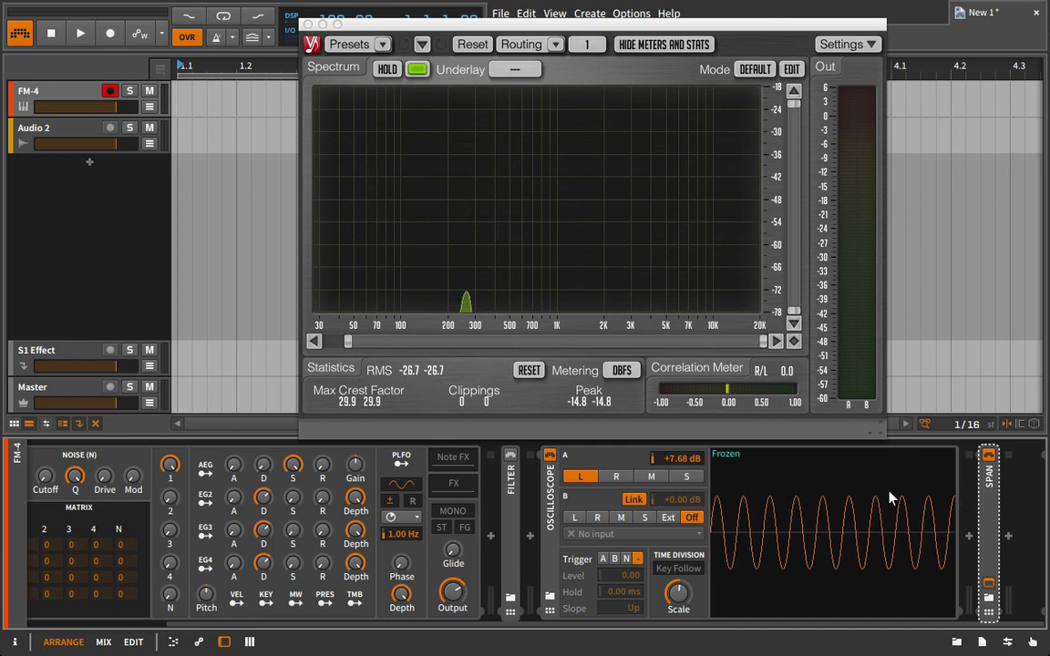
pyautogui.click(857, 496)
# Step: Set operator 1's self-modulation amount in the FM-4 matrix to 65
pyautogui.hscroll(-3, 743, 558)
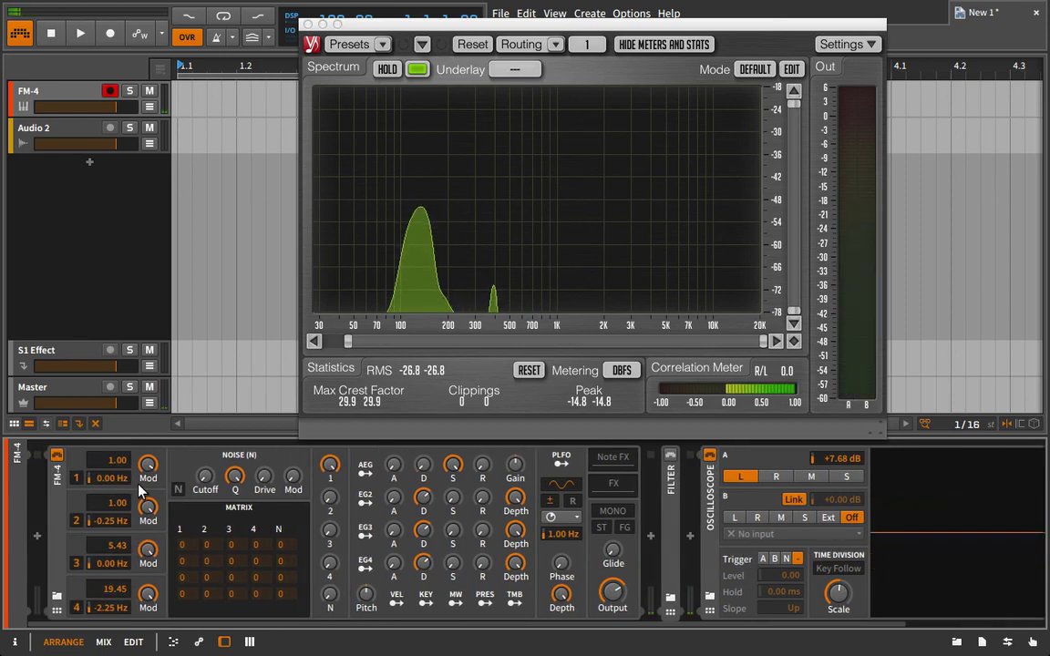
pyautogui.scroll(-2, 912, 490)
pyautogui.scroll(2, 337, 502)
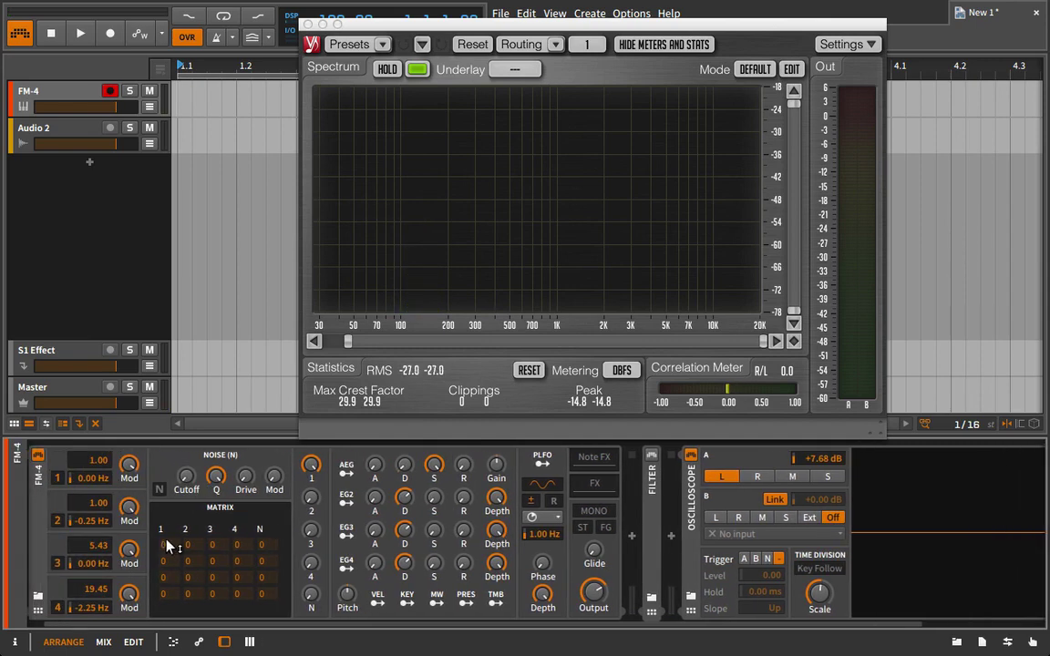
pyautogui.moveTo(164, 550); pyautogui.dragTo(178, 492)
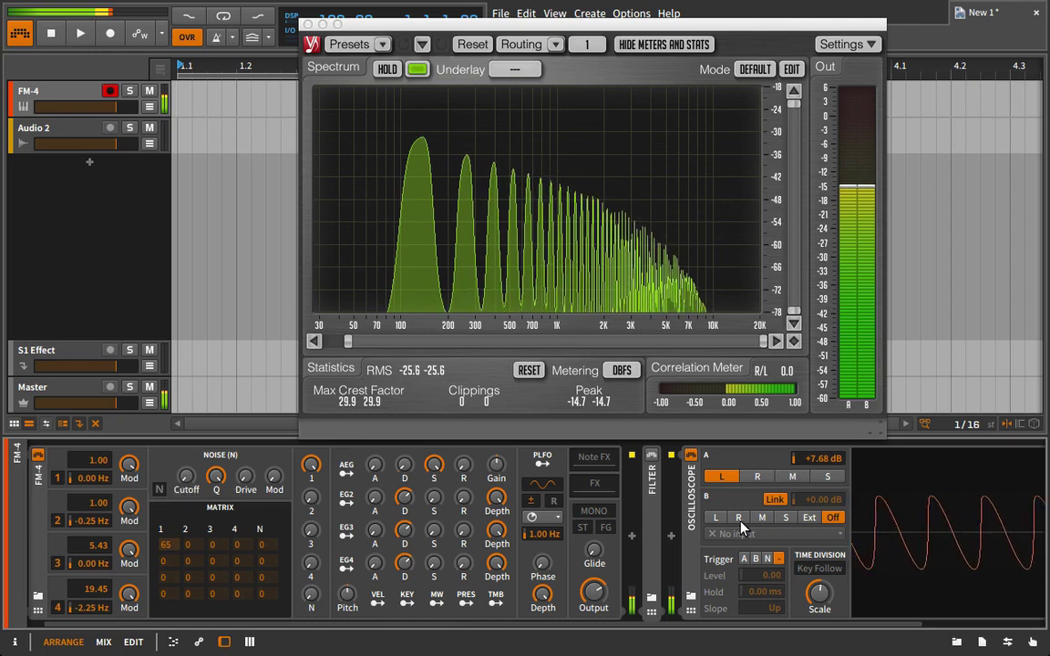
# Step: Freeze the Oscilloscope trace of the self-modulated FM-4 sound and play another note
pyautogui.click(912, 524)
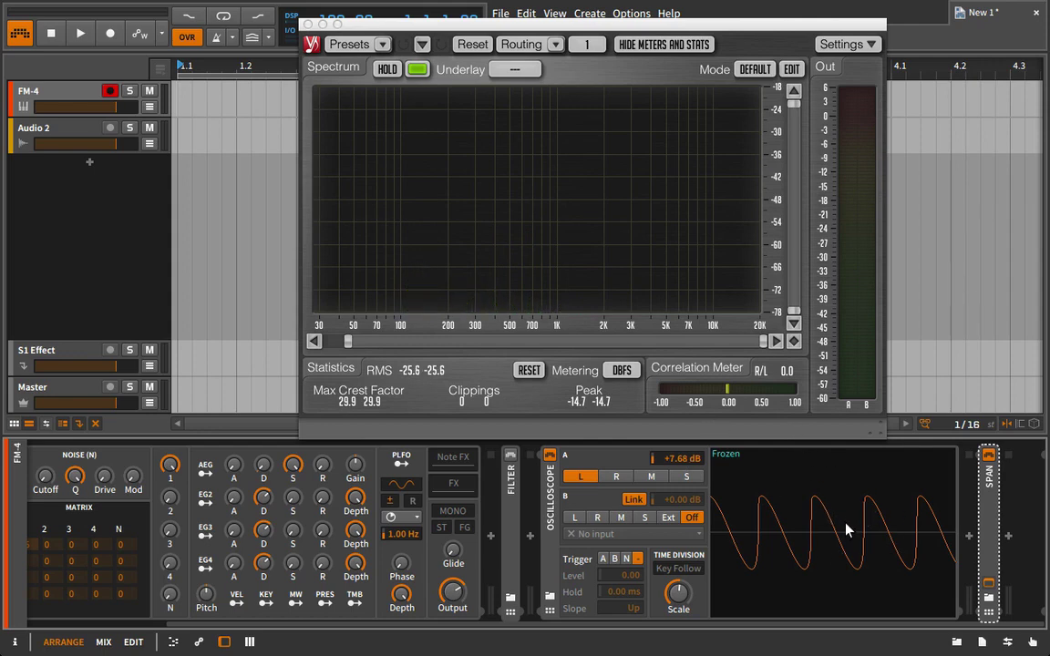
pyautogui.press('a')
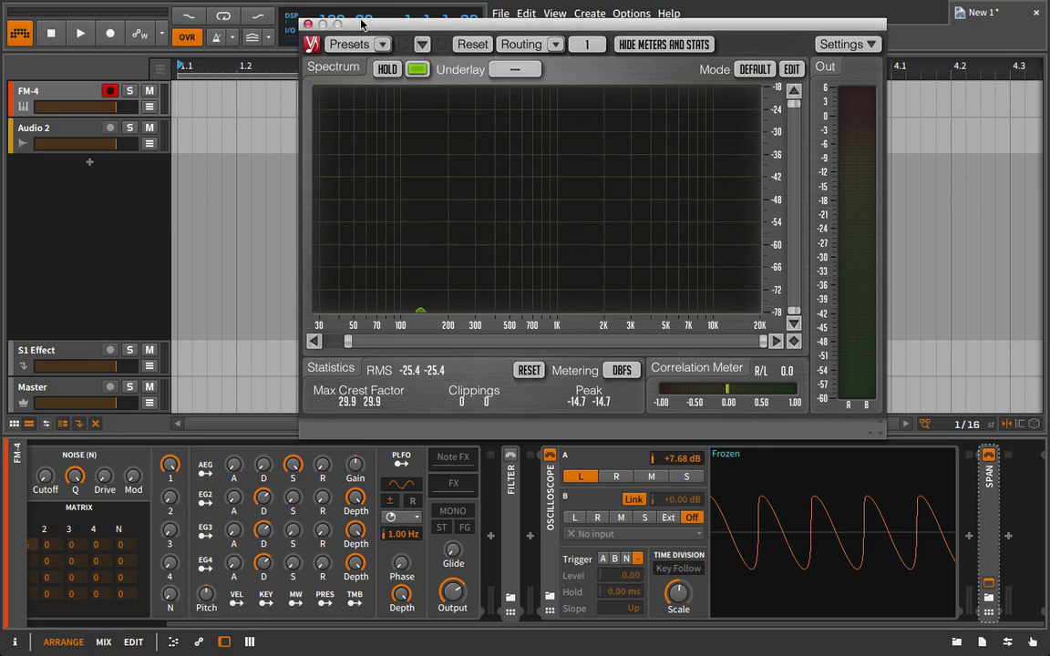
pyautogui.hscroll(-3, 724, 497)
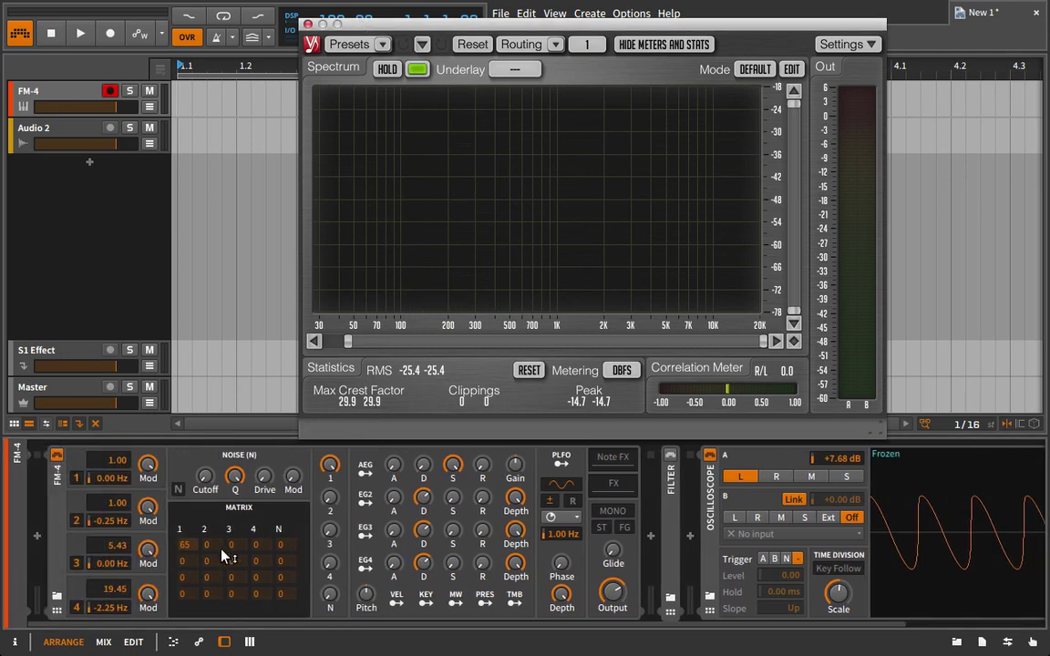
# Step: Resume the Oscilloscope, set operator 3's modulation of operator 1 to 46, and freeze the resulting trace
pyautogui.click(933, 504)
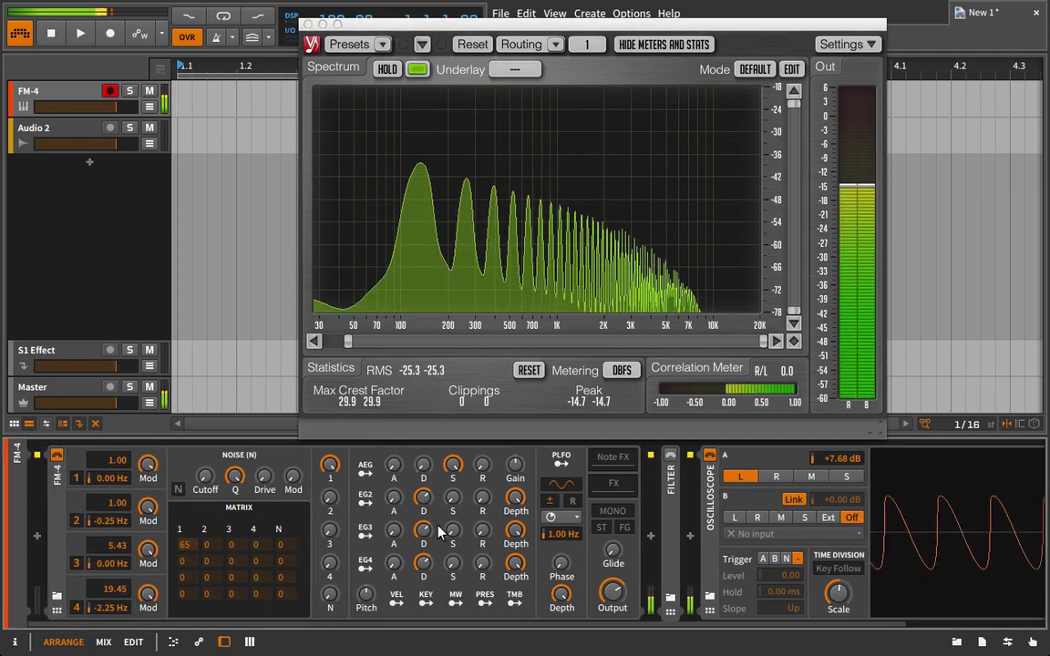
pyautogui.moveTo(237, 547); pyautogui.dragTo(254, 497)
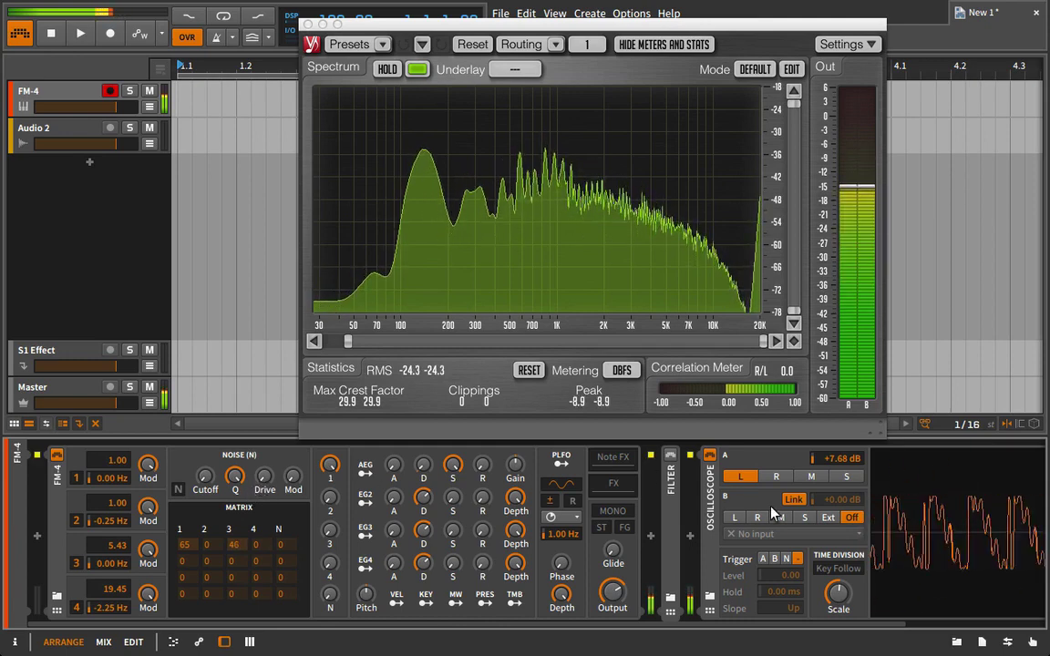
pyautogui.scroll(-3, 854, 559)
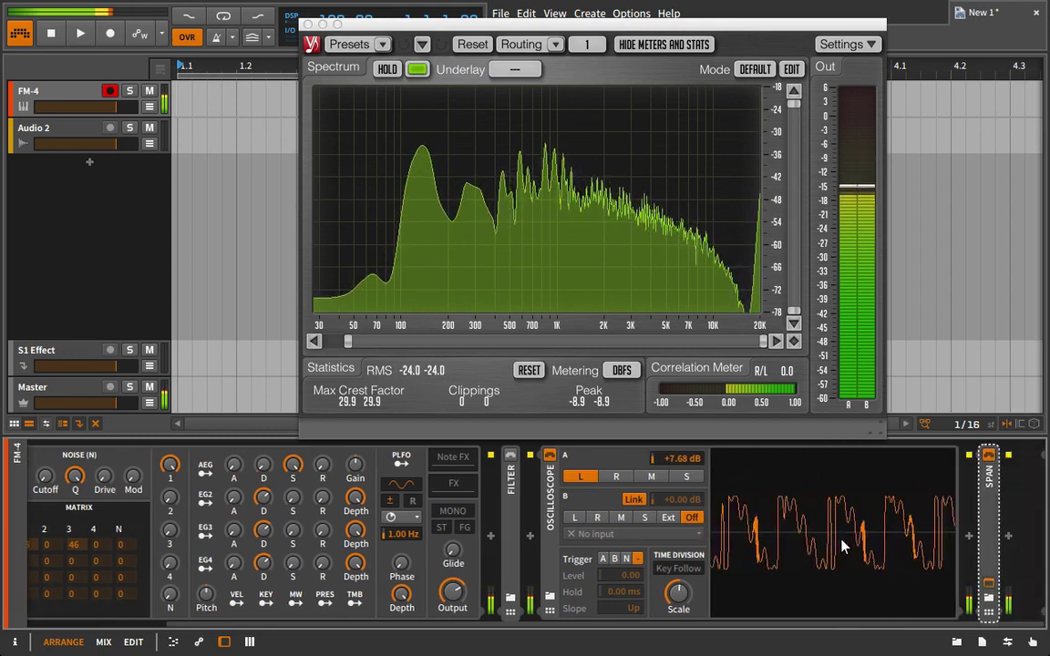
pyautogui.click(842, 545)
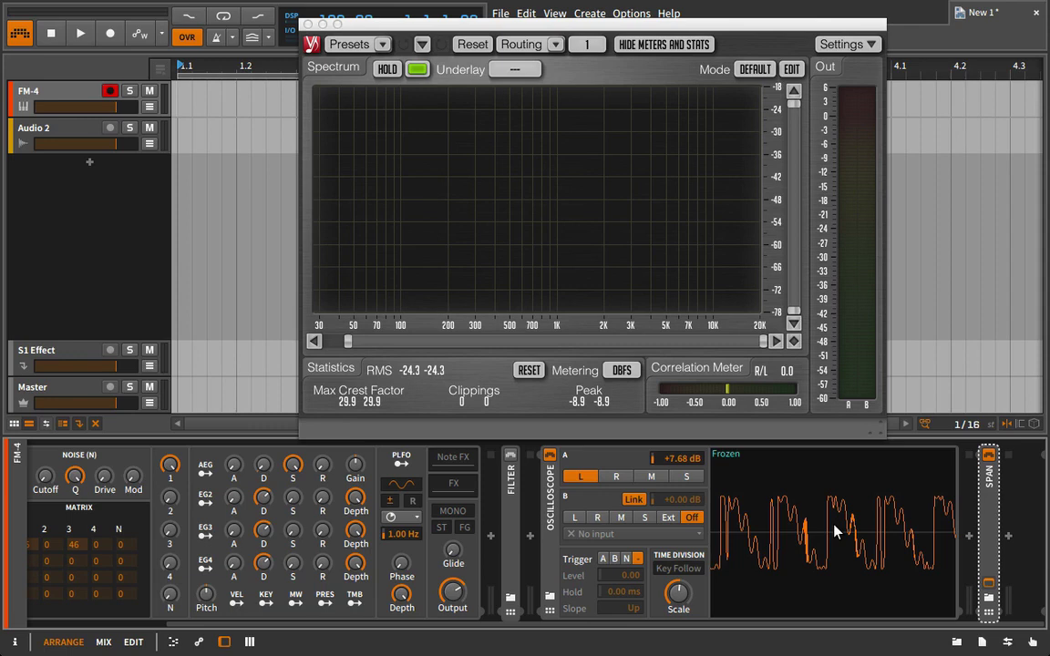
# Step: Reset operator 1's modulation amounts and output level to 0, and enable the FM-4 noise source with its level raised
pyautogui.hscroll(-2, 200, 547)
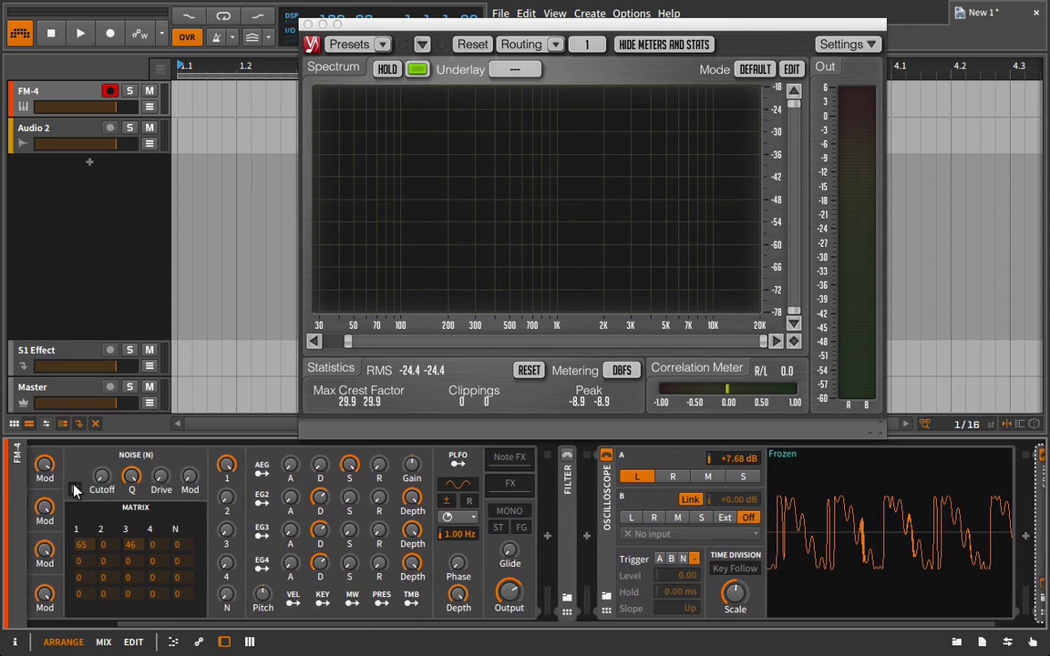
pyautogui.click(876, 468)
pyautogui.moveTo(226, 595); pyautogui.dragTo(226, 543)
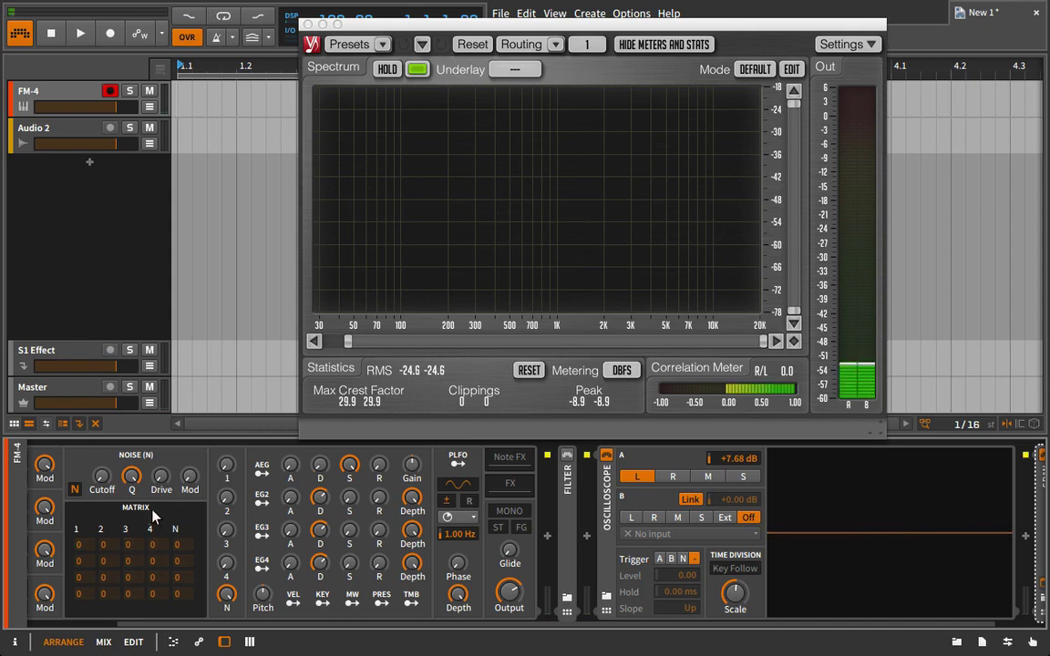
pyautogui.click(78, 487)
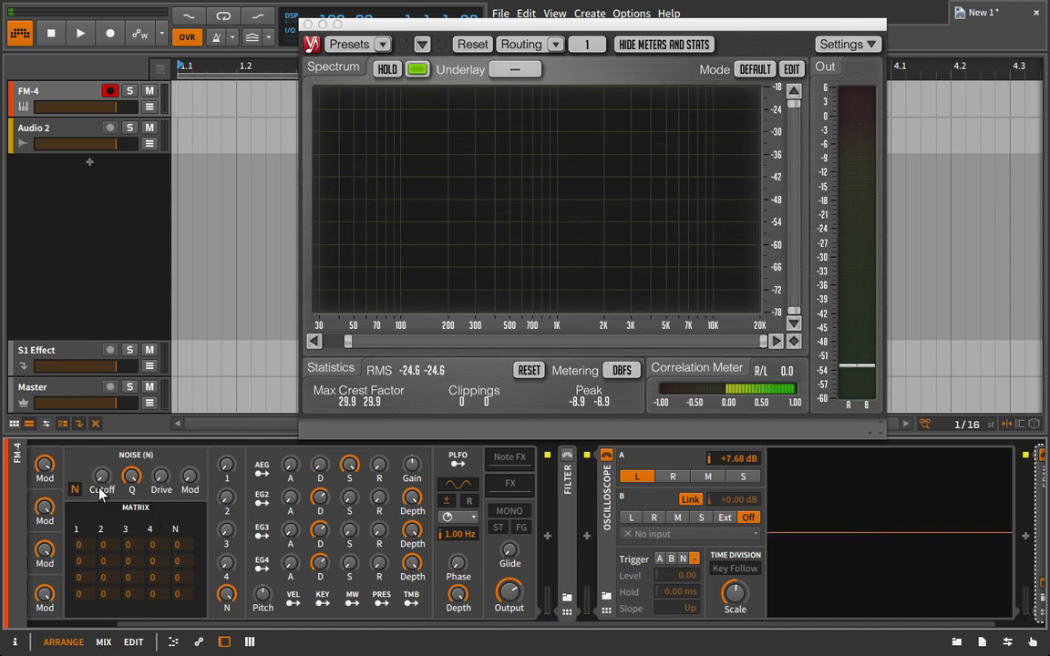
# Step: Raise the FM-4 noise generator's Cutoff while playing a note
pyautogui.hscroll(-3, 250, 521)
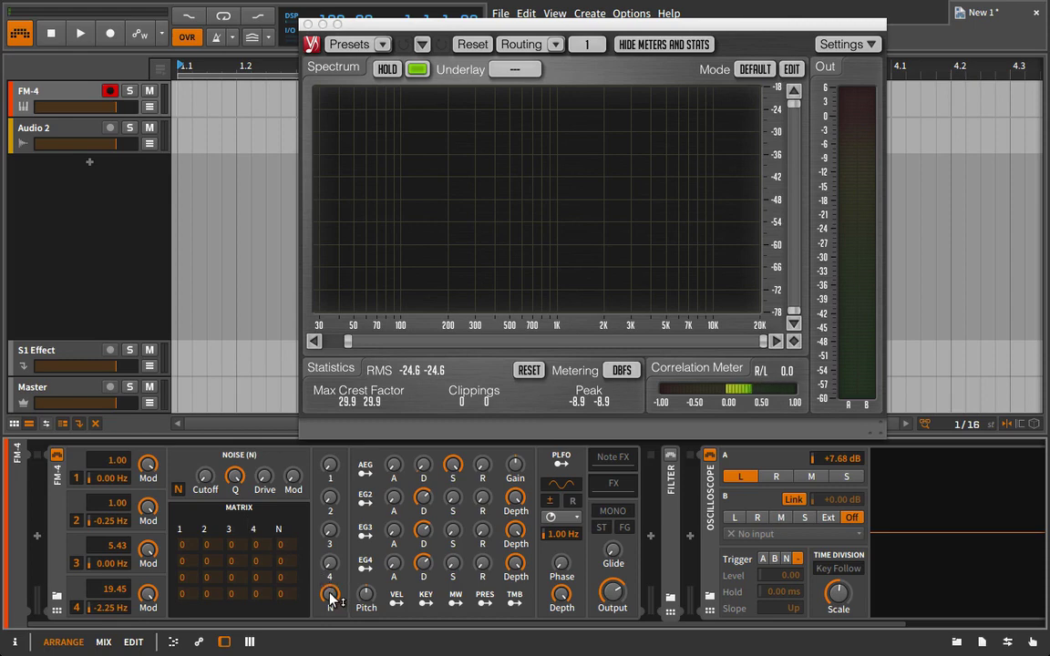
pyautogui.moveTo(264, 476)
pyautogui.mouseDown()
pyautogui.moveTo(264, 433)
pyautogui.moveTo(265, 476)
pyautogui.mouseUp()
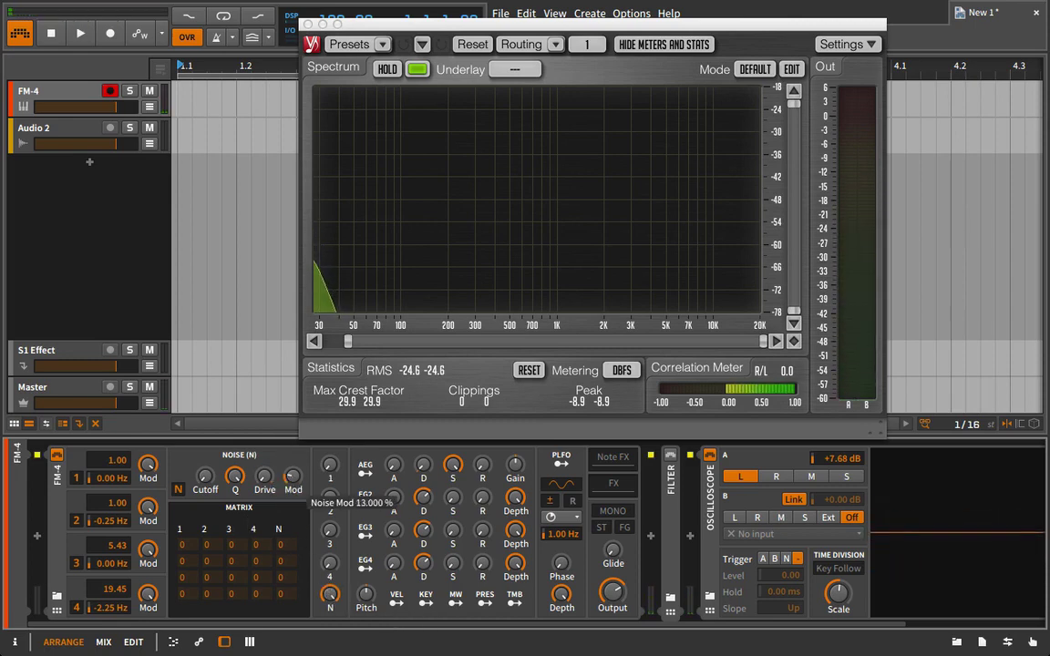
pyautogui.moveTo(196, 483)
pyautogui.mouseDown()
pyautogui.moveTo(199, 470)
pyautogui.moveTo(205, 483)
pyautogui.mouseUp()
pyautogui.hscroll(2, 728, 473)
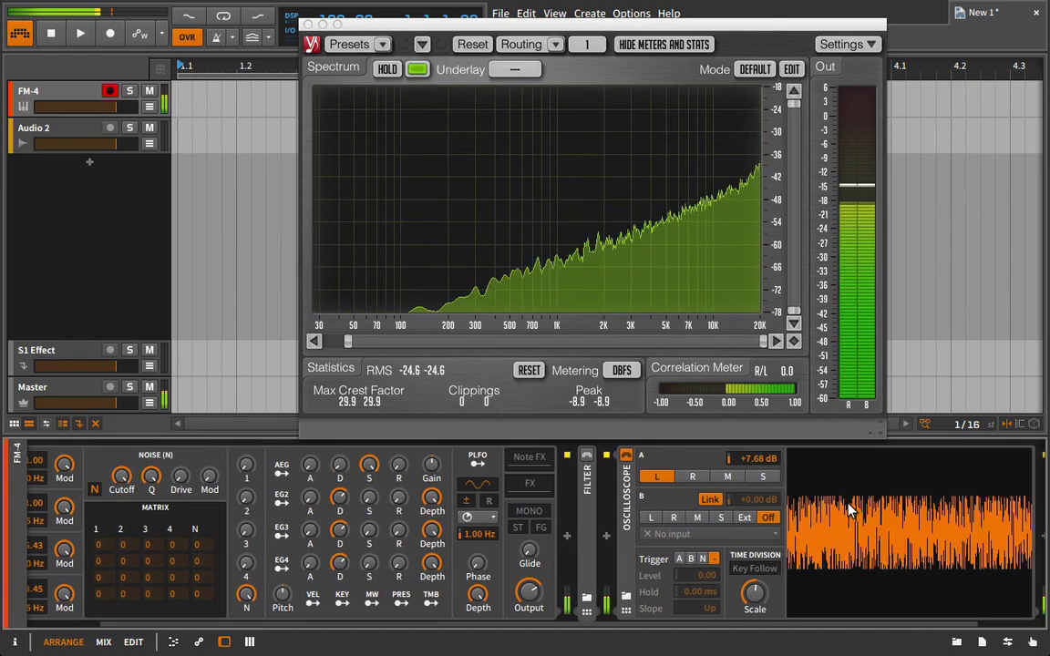
# Step: Raise the Oscilloscope's time Scale to stretch the noise waveform and freeze the trace
pyautogui.hscroll(2, 826, 527)
pyautogui.moveTo(686, 594); pyautogui.dragTo(686, 538)
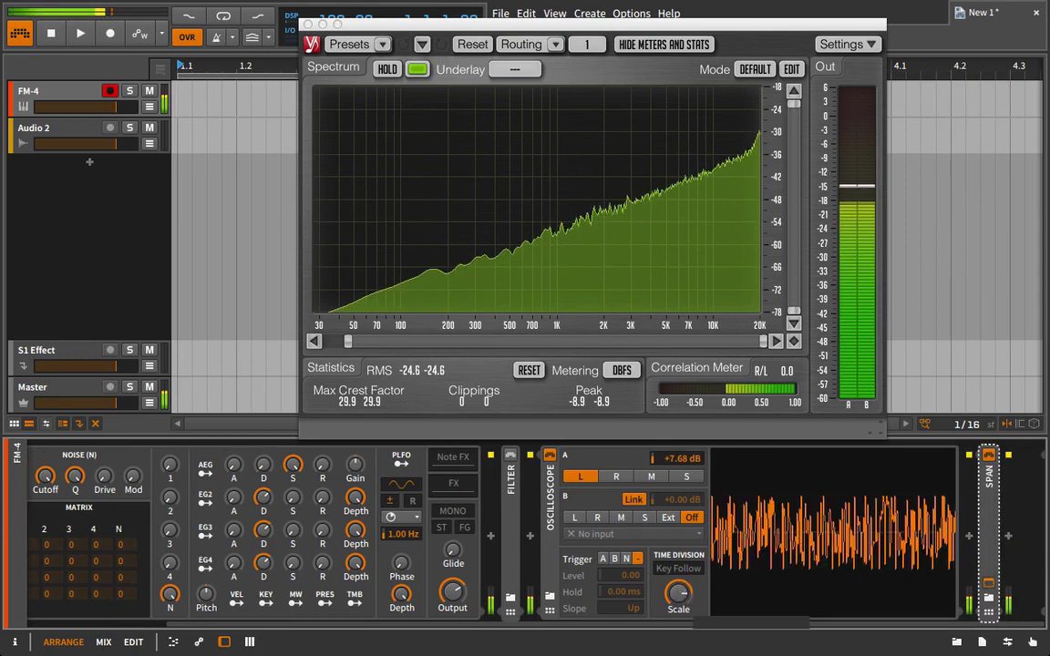
pyautogui.click(833, 507)
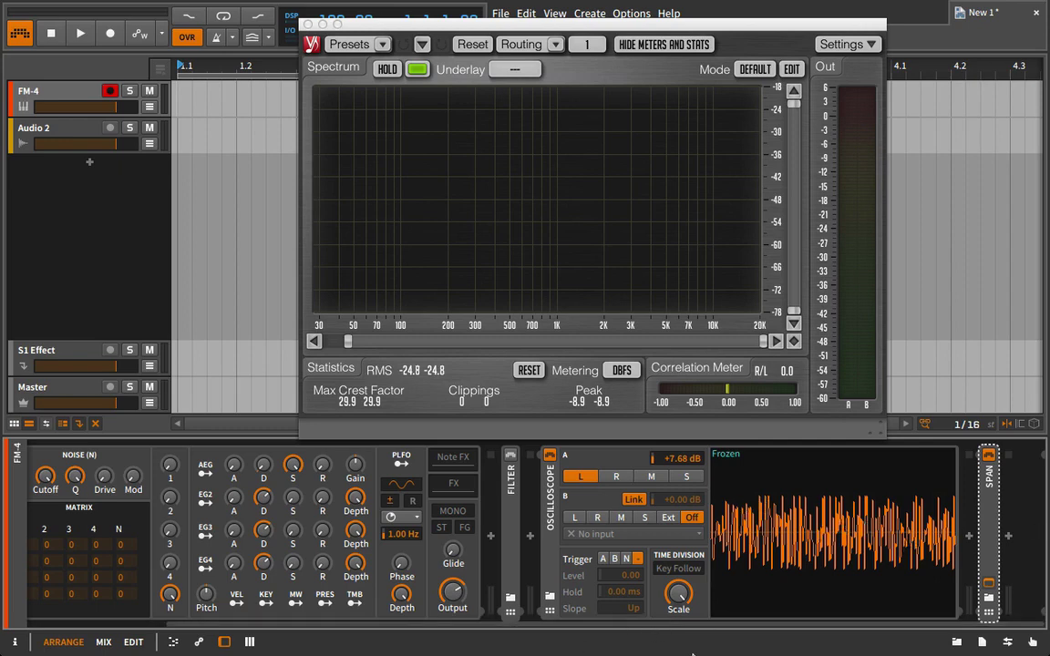
# Step: Resume the Oscilloscope and switch the FM-4 output from the noise source back to operator 1
pyautogui.click(762, 534)
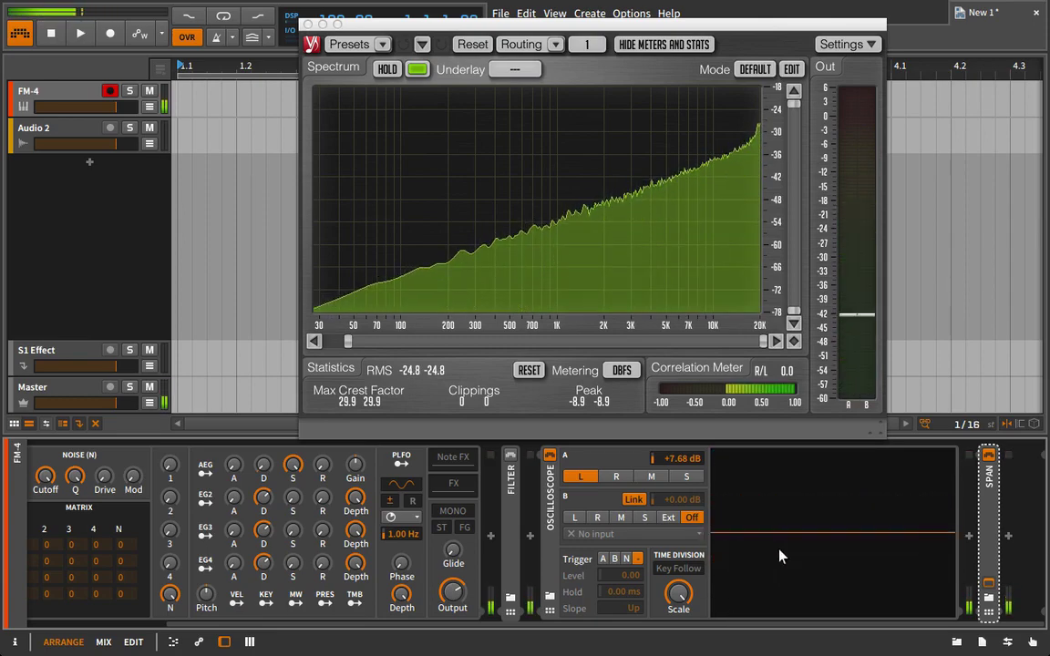
pyautogui.moveTo(447, 626); pyautogui.dragTo(308, 627)
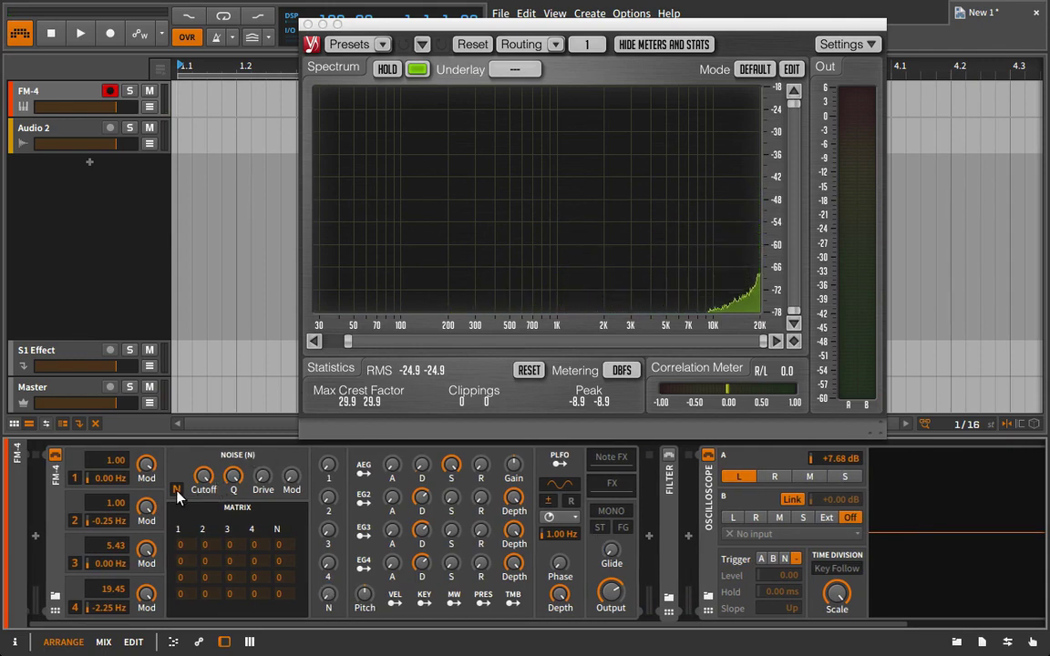
pyautogui.moveTo(327, 471); pyautogui.dragTo(327, 378)
# Step: Set operator 1's modulation to 56 from itself, 59 from operator 3 and 54 from operator 4, and freeze the trace
pyautogui.moveTo(179, 545); pyautogui.dragTo(187, 495)
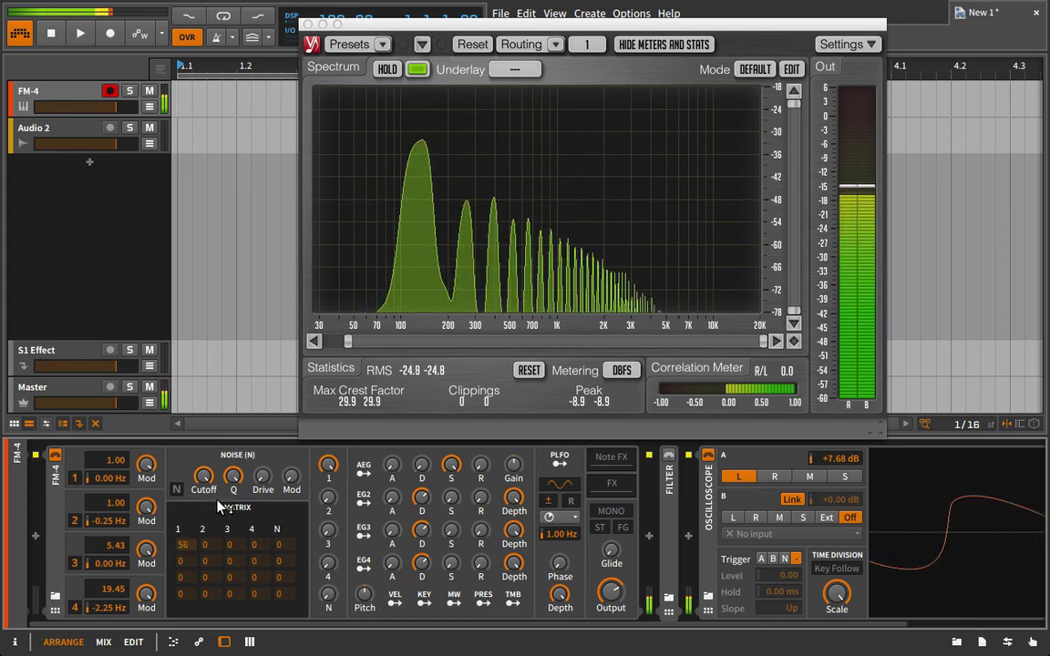
pyautogui.moveTo(231, 545); pyautogui.dragTo(241, 495)
pyautogui.moveTo(263, 549); pyautogui.dragTo(308, 489)
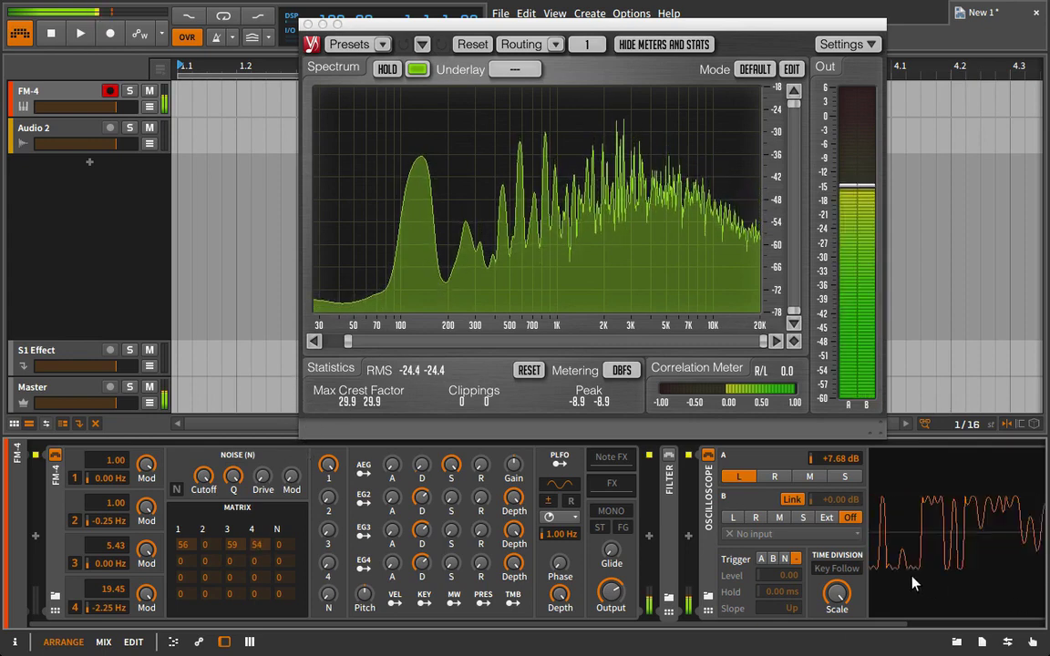
pyautogui.hscroll(3, 821, 519)
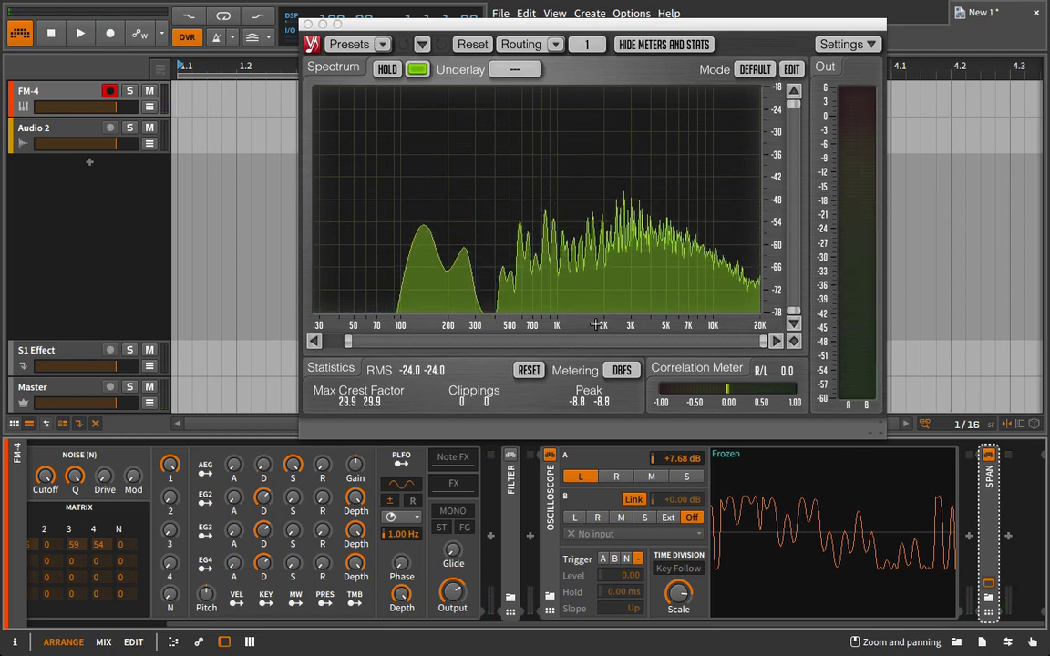
# Step: Reset operator 3's and operator 4's modulation of operator 1 to 0 and resume the Oscilloscope
pyautogui.hscroll(-2, 802, 500)
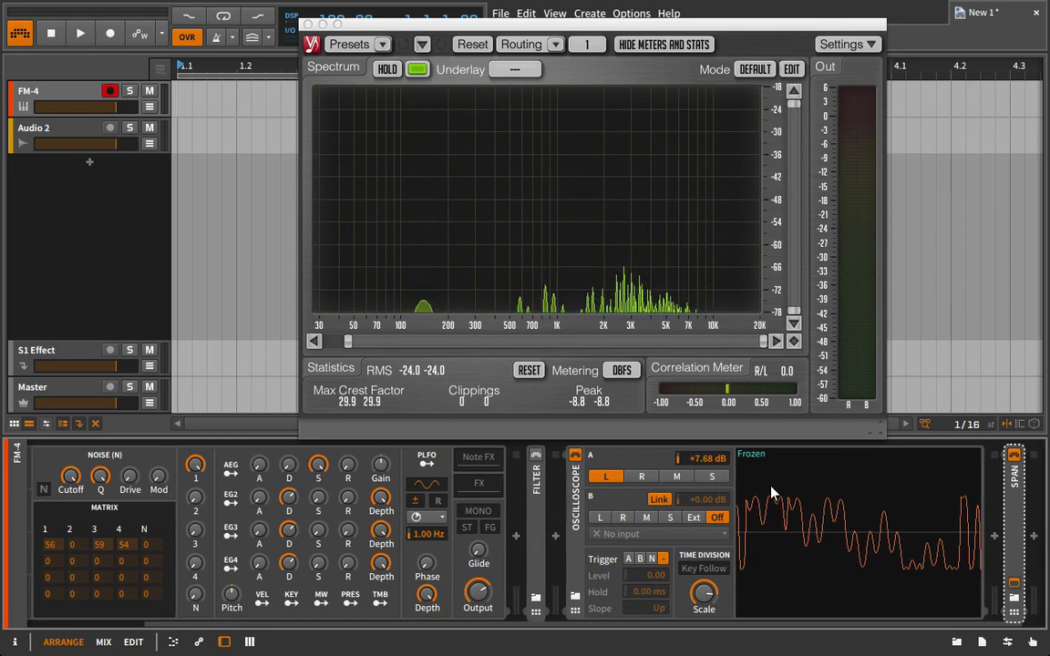
pyautogui.hscroll(-2, 779, 497)
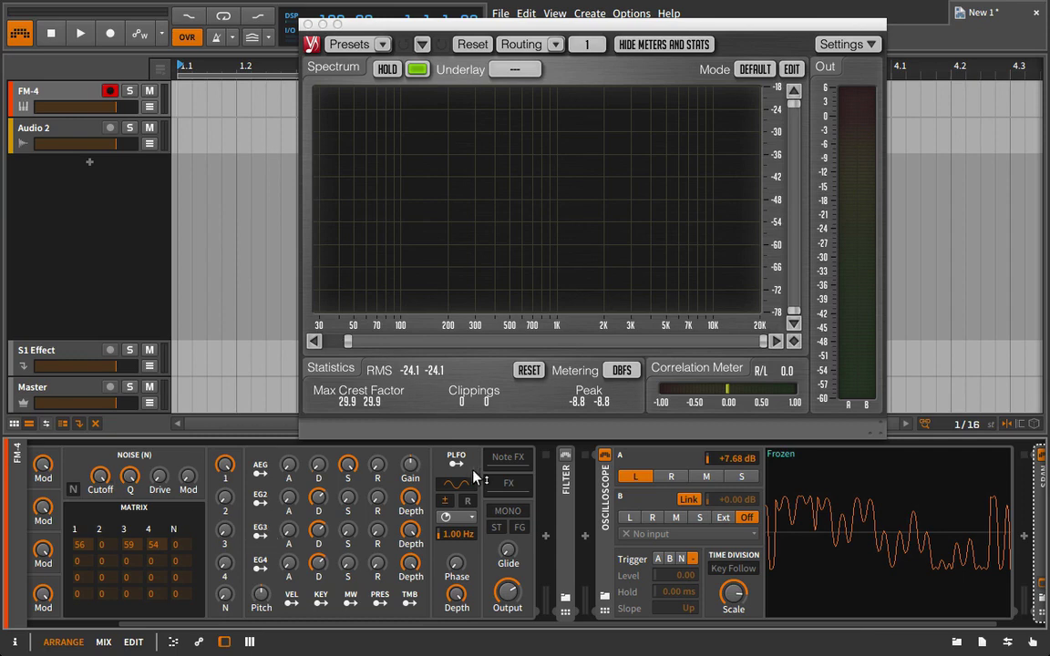
pyautogui.hscroll(-5, 820, 547)
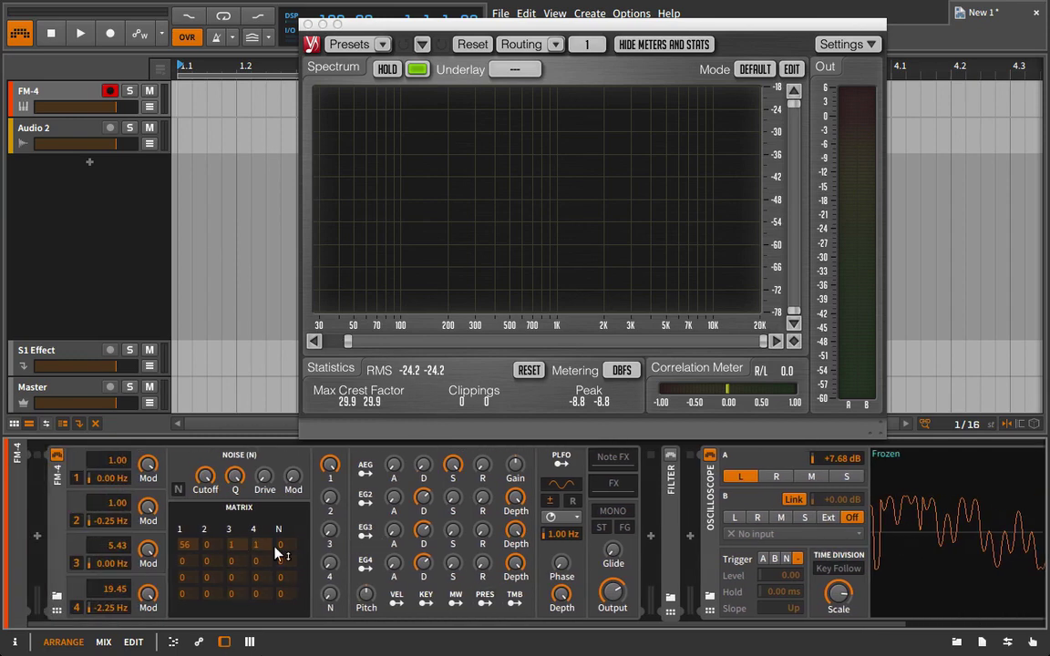
pyautogui.moveTo(242, 547); pyautogui.dragTo(243, 569)
pyautogui.click(878, 485)
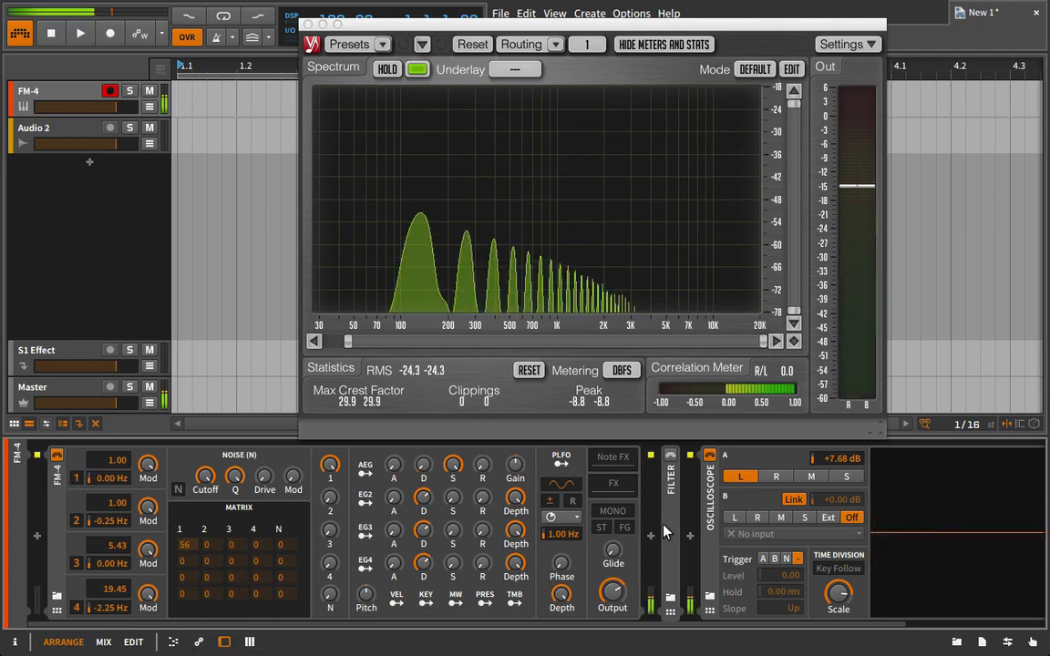
# Step: Set operator 1's self-modulation in the matrix to 76 and freeze the trace
pyautogui.hscroll(3, 923, 567)
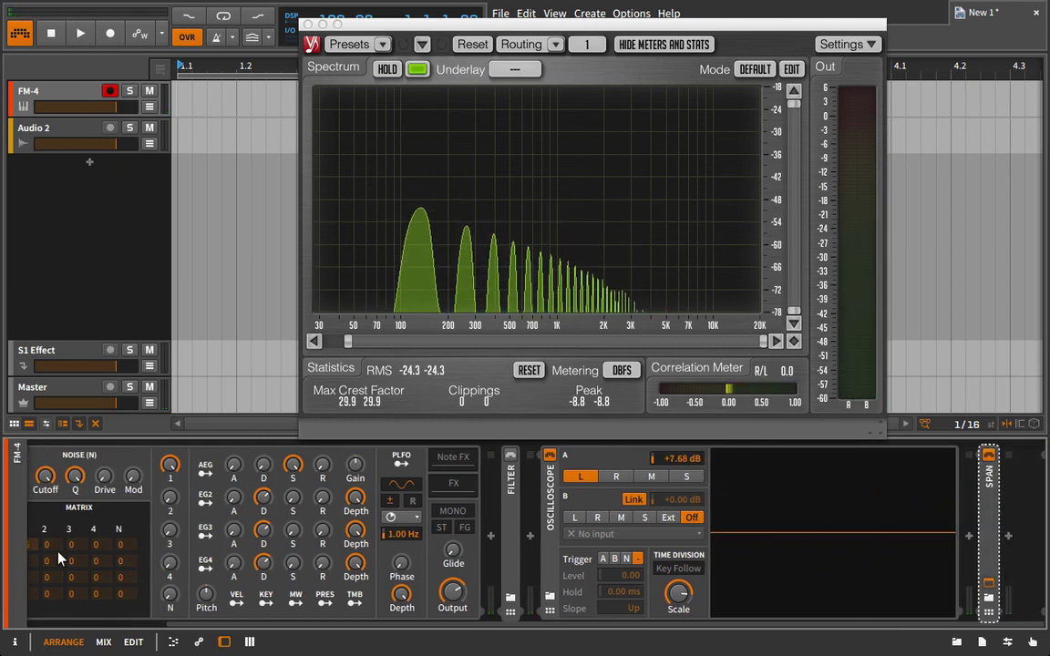
pyautogui.moveTo(38, 544); pyautogui.dragTo(40, 527)
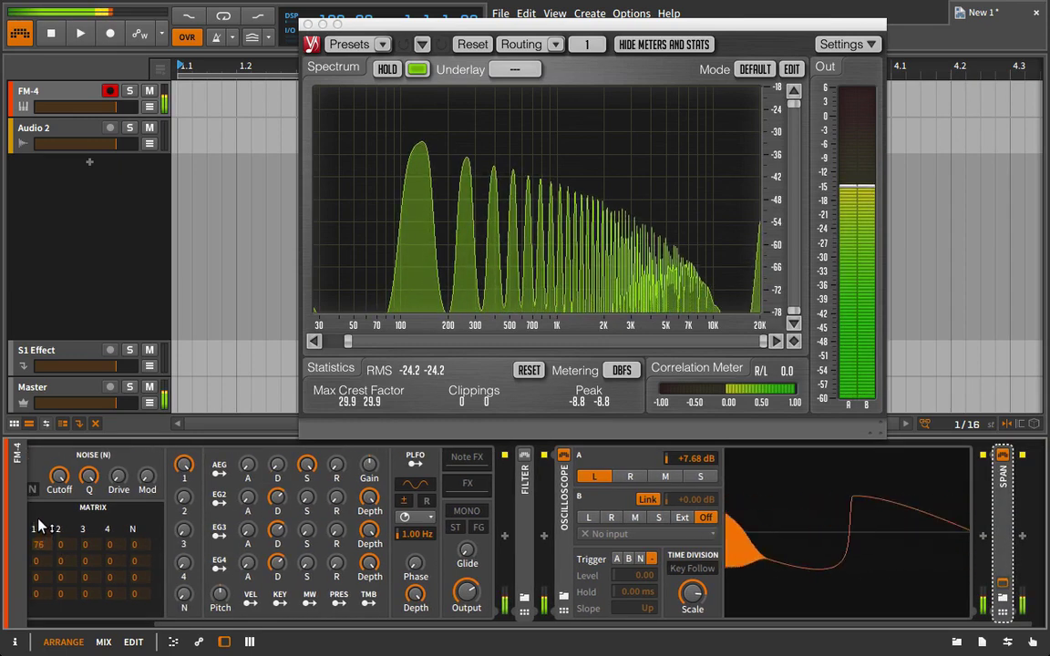
pyautogui.click(930, 510)
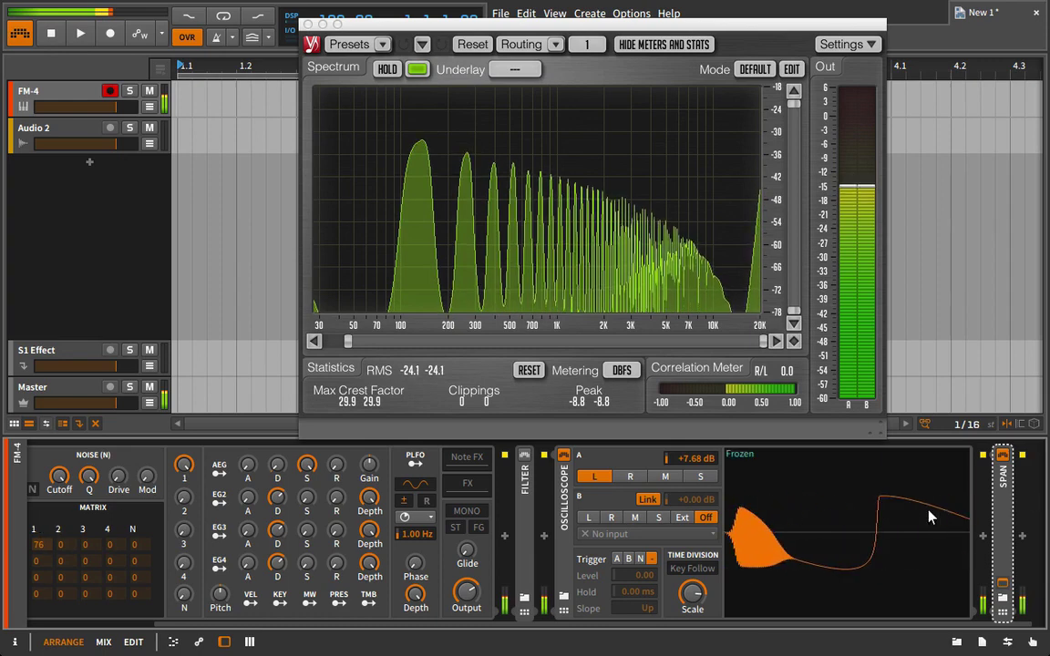
# Step: Lower the Oscilloscope's time Scale to fit several wave cycles and freeze the trace again
pyautogui.click(695, 599)
pyautogui.moveTo(693, 595); pyautogui.dragTo(753, 594)
pyautogui.click(956, 461)
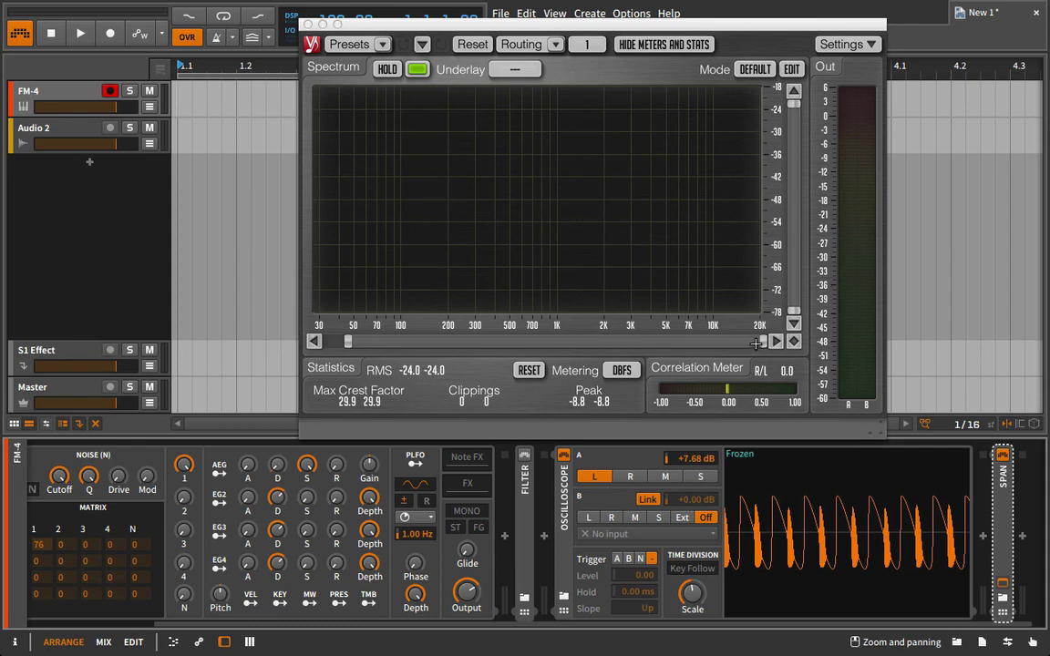
# Step: Expand the Filter device, then capture and freeze a fresh Oscilloscope trace of the self-modulated sound
pyautogui.click(536, 499)
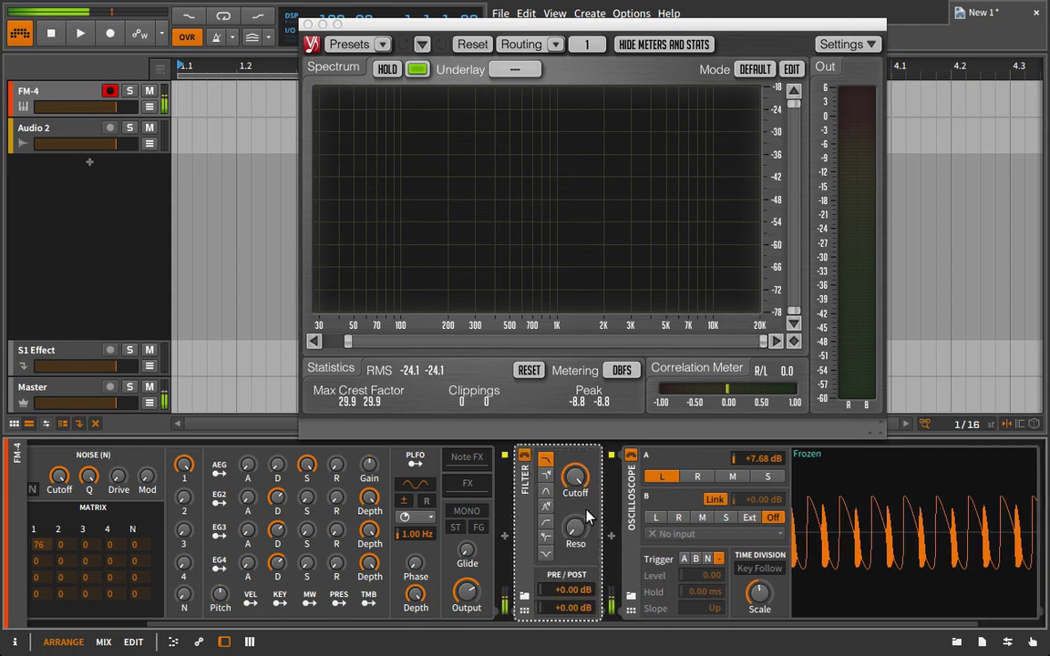
pyautogui.click(872, 516)
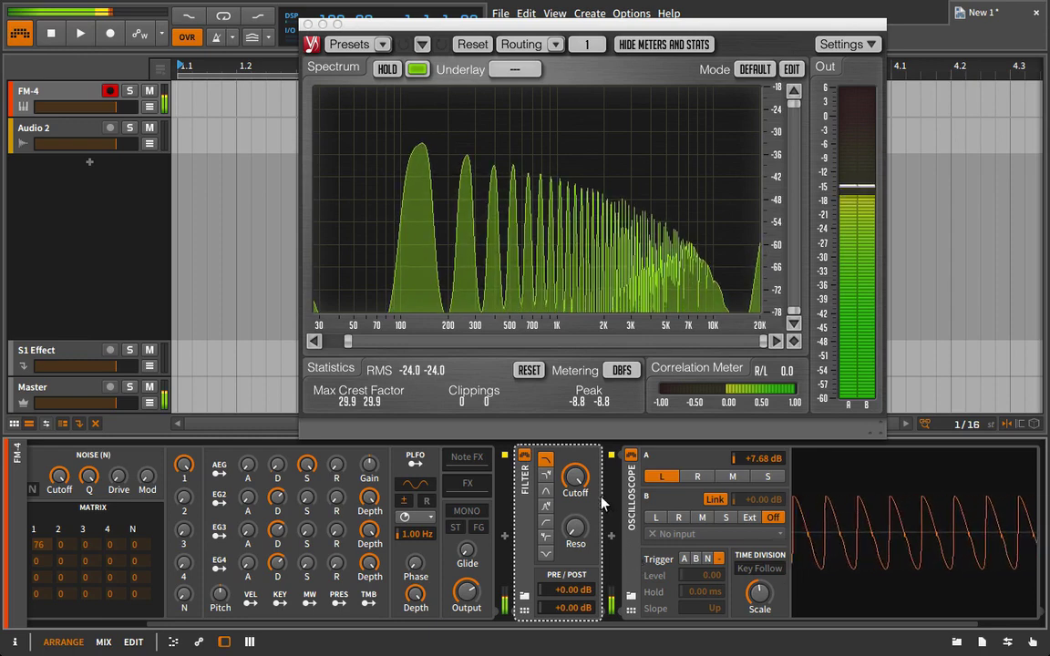
pyautogui.click(849, 533)
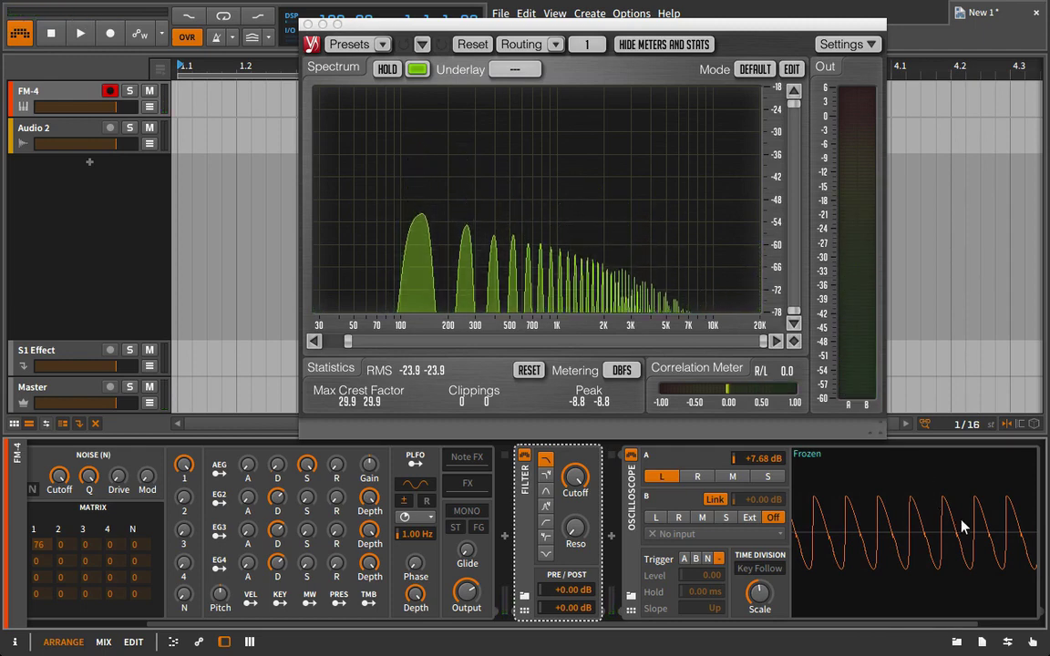
# Step: Lower the Filter's Cutoff and freeze a new Oscilloscope trace of the filtered sound
pyautogui.hscroll(2, 817, 490)
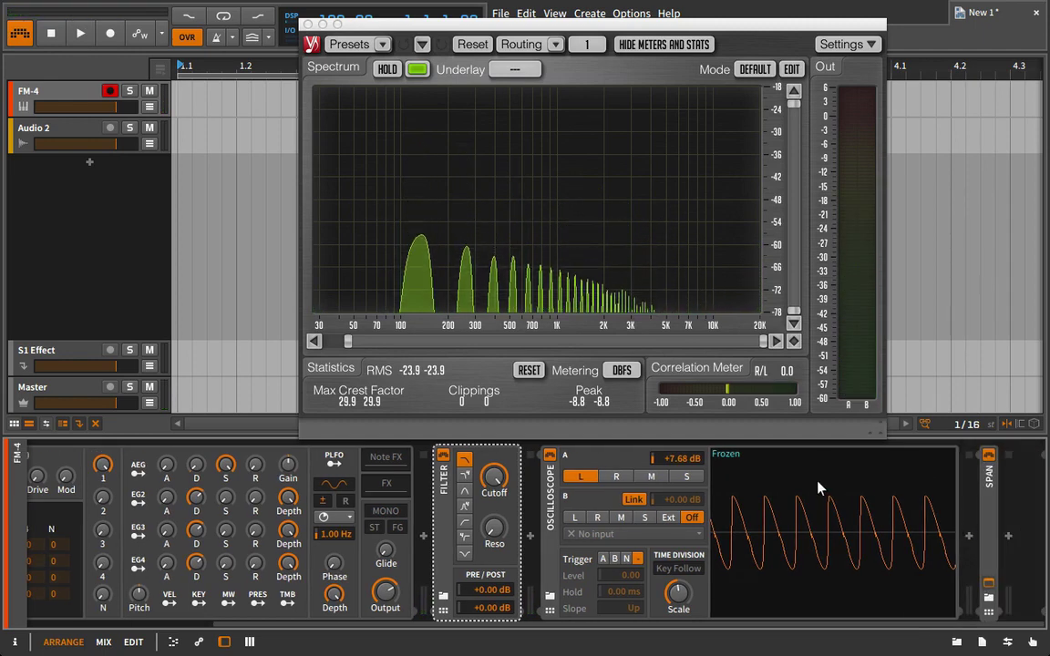
pyautogui.moveTo(494, 479)
pyautogui.mouseDown()
pyautogui.moveTo(494, 500)
pyautogui.moveTo(496, 481)
pyautogui.moveTo(497, 491)
pyautogui.mouseUp()
pyautogui.click(741, 472)
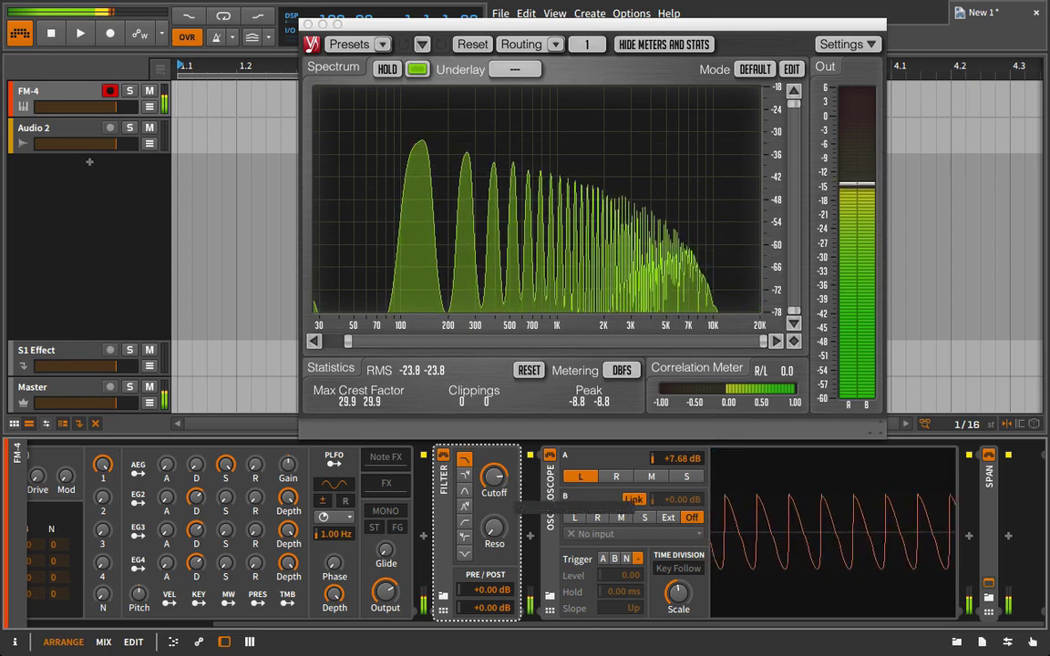
pyautogui.click(842, 492)
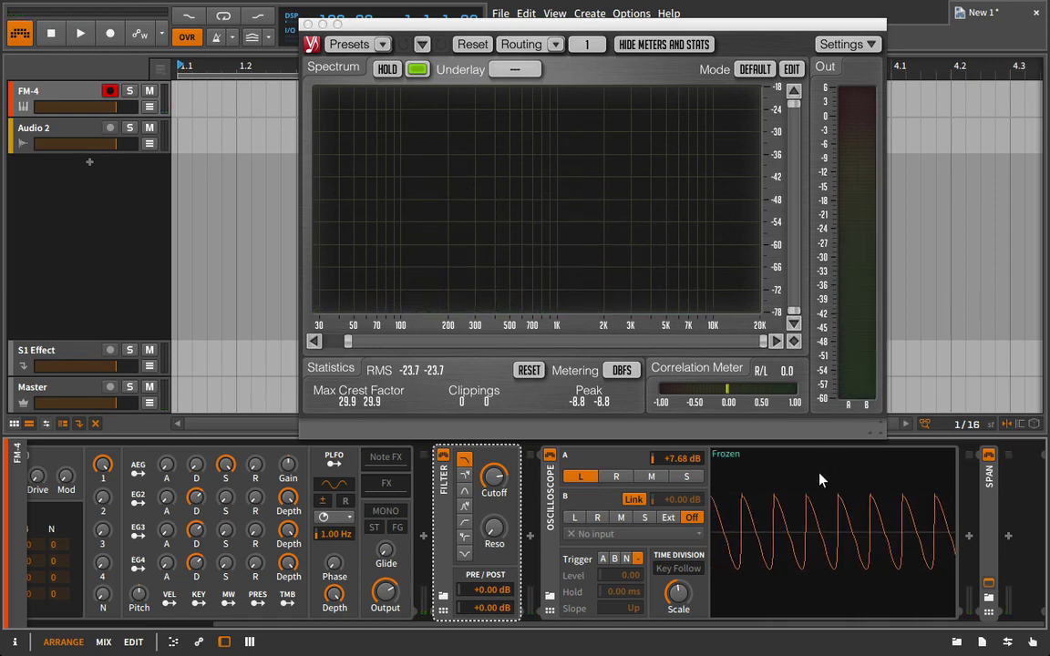
pyautogui.scroll(2, 818, 480)
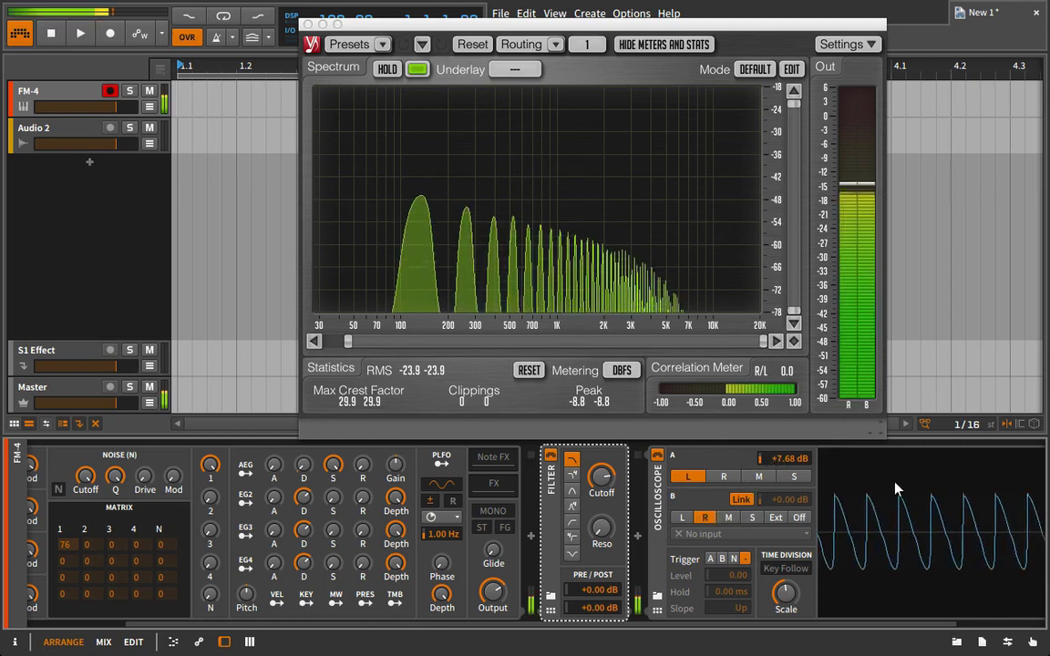
pyautogui.scroll(-2, 898, 489)
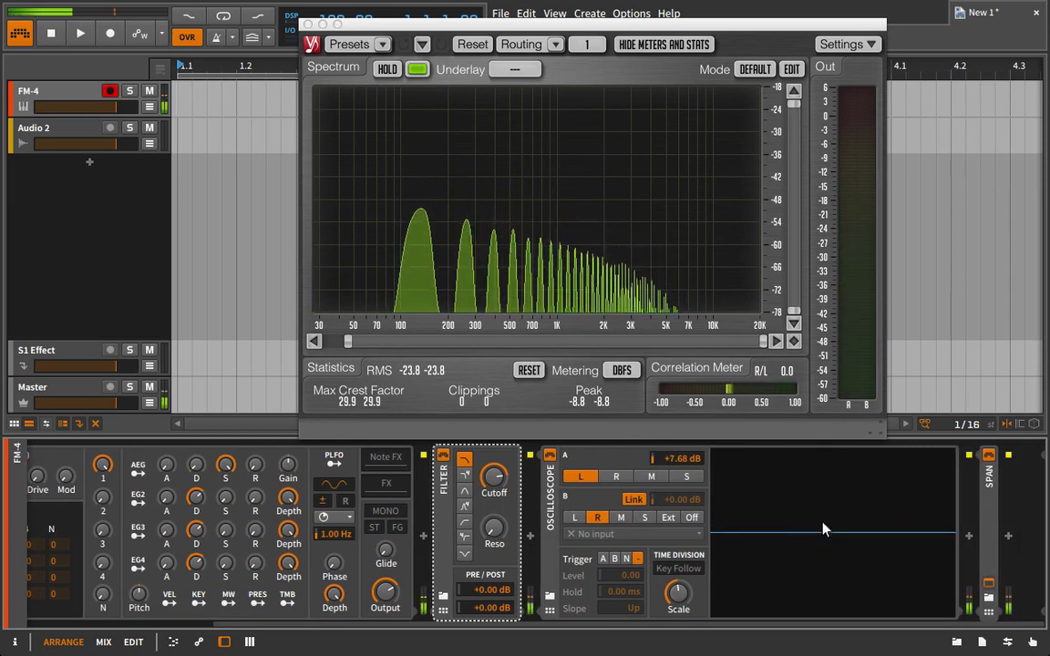
pyautogui.scroll(1, 566, 524)
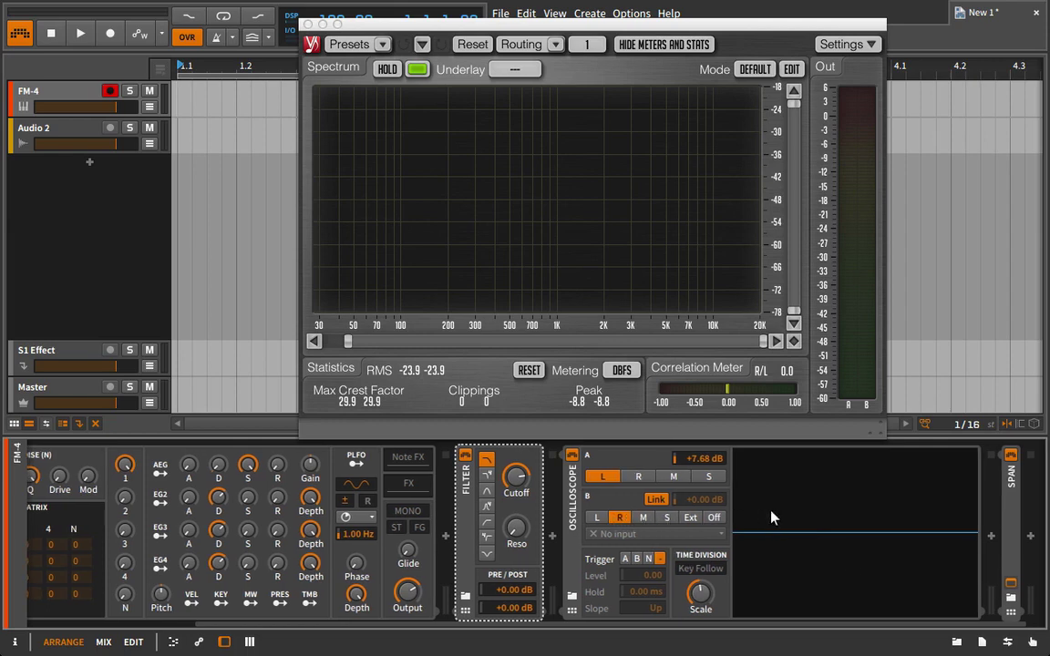
pyautogui.scroll(4, 411, 515)
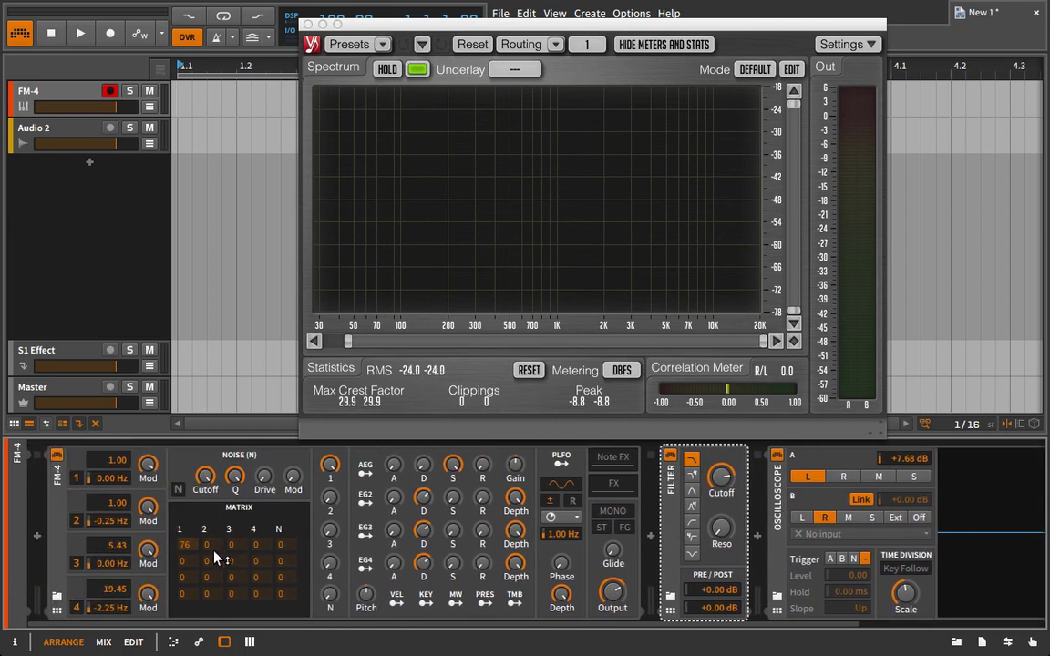
# Step: Set operator 1's self-modulation in the FM-4 matrix to 0 and play a note to view its plain wave
pyautogui.moveTo(185, 547); pyautogui.dragTo(194, 652)
pyautogui.scroll(-2, 830, 534)
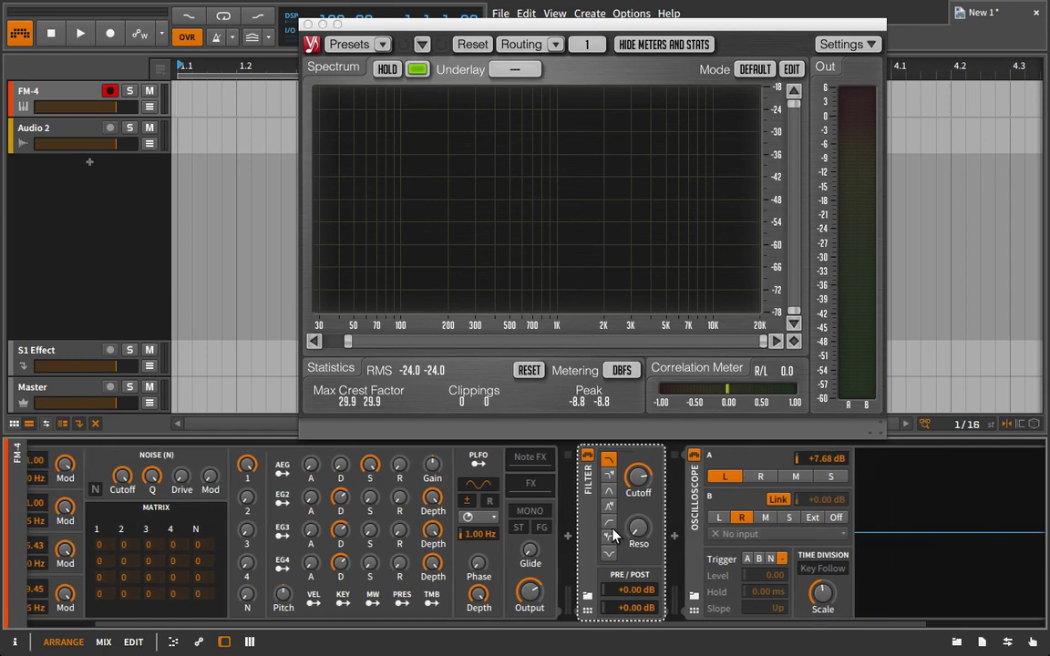
pyautogui.scroll(-3, 802, 516)
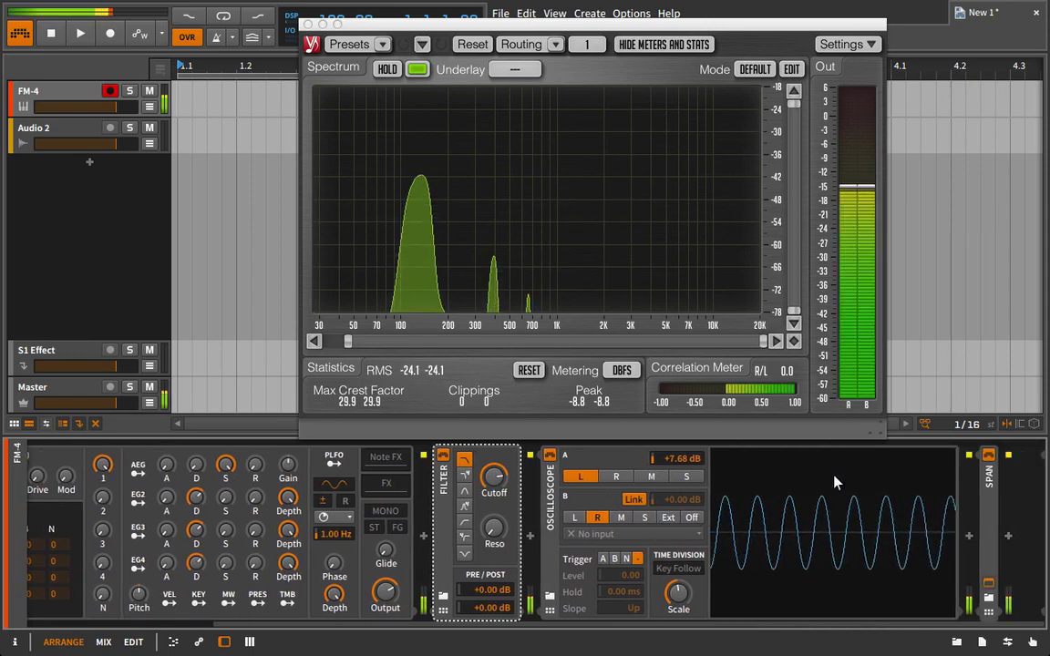
# Step: Adjust the Oscilloscope's time Scale to fit more wave cycles and set channel A's gain to +10.1 dB
pyautogui.scroll(1, 720, 526)
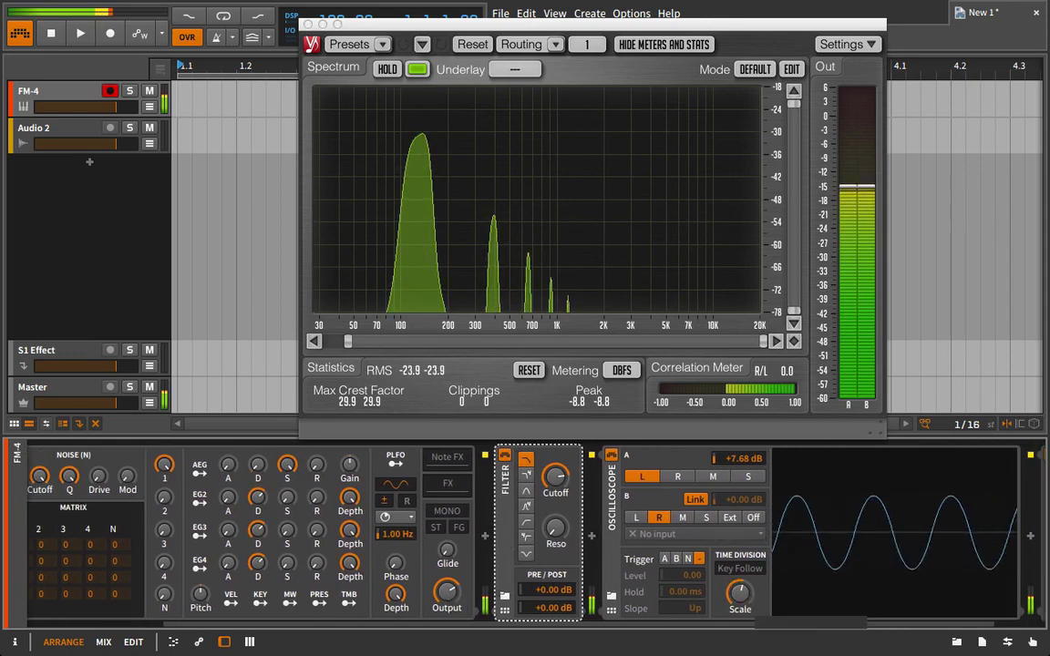
pyautogui.moveTo(740, 594); pyautogui.dragTo(740, 631)
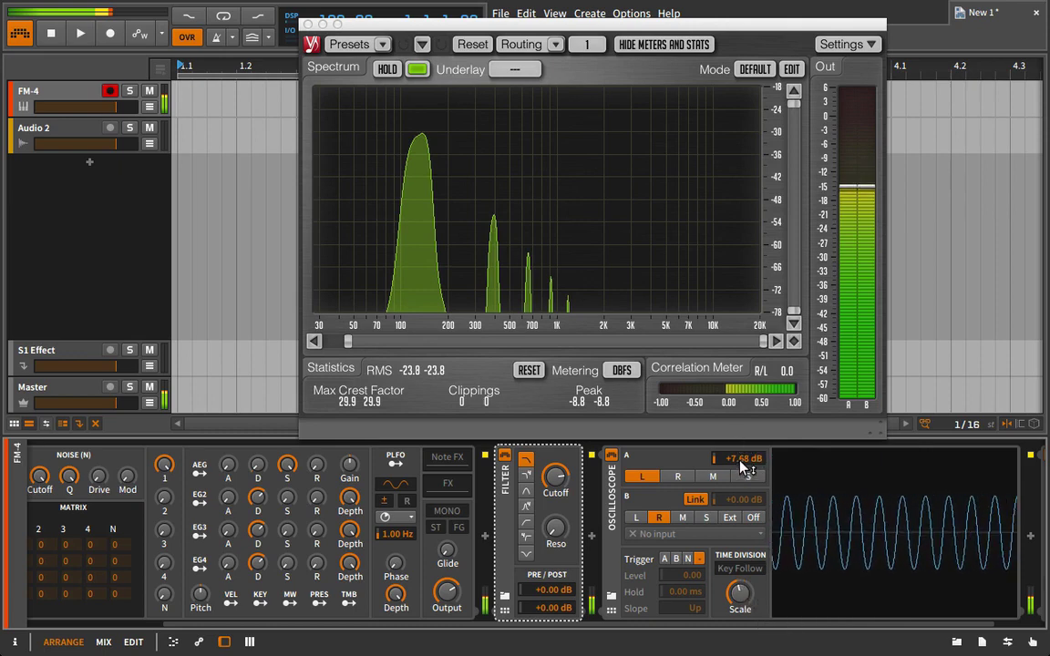
pyautogui.moveTo(740, 463); pyautogui.dragTo(741, 448)
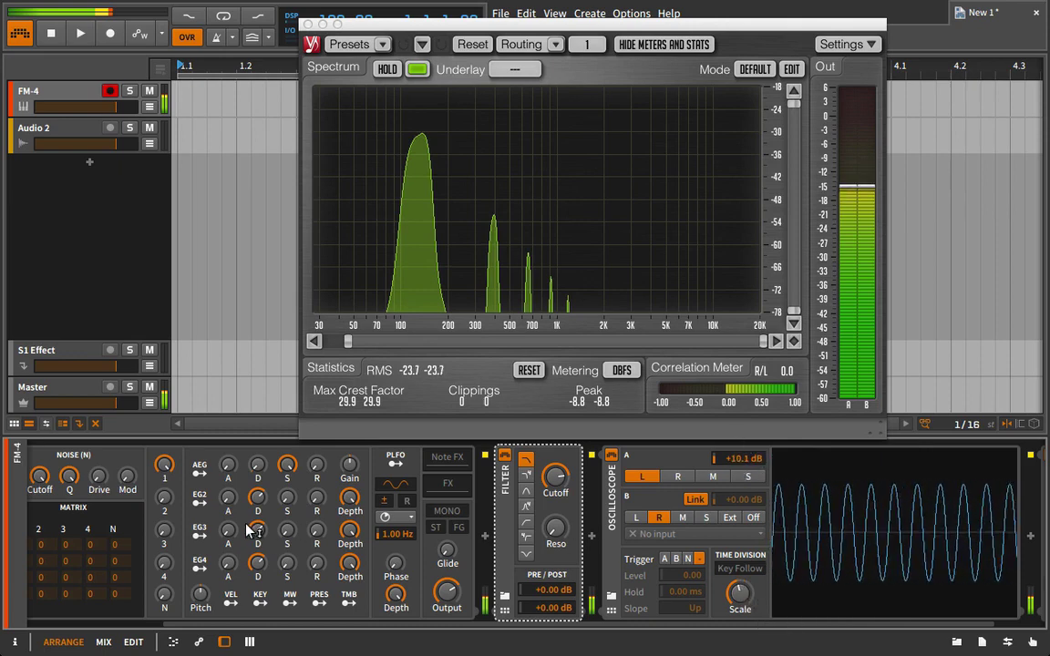
# Step: Raise operator 2's output level to mix it with operator 1, adjust it, and briefly freeze the Oscilloscope trace
pyautogui.hscroll(-5, 250, 531)
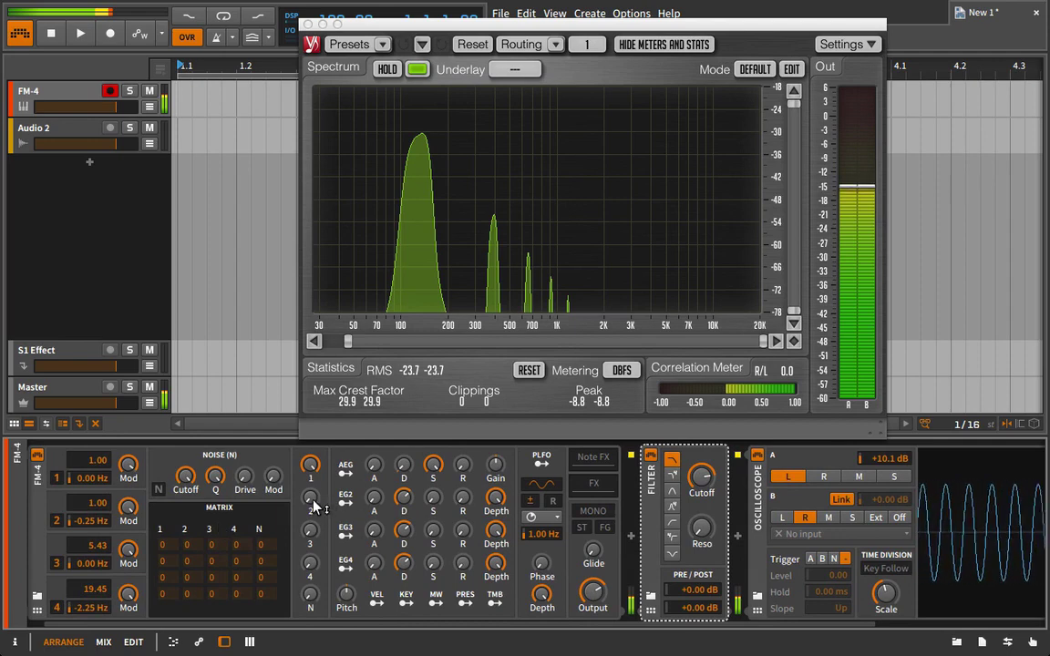
pyautogui.hscroll(7, 315, 507)
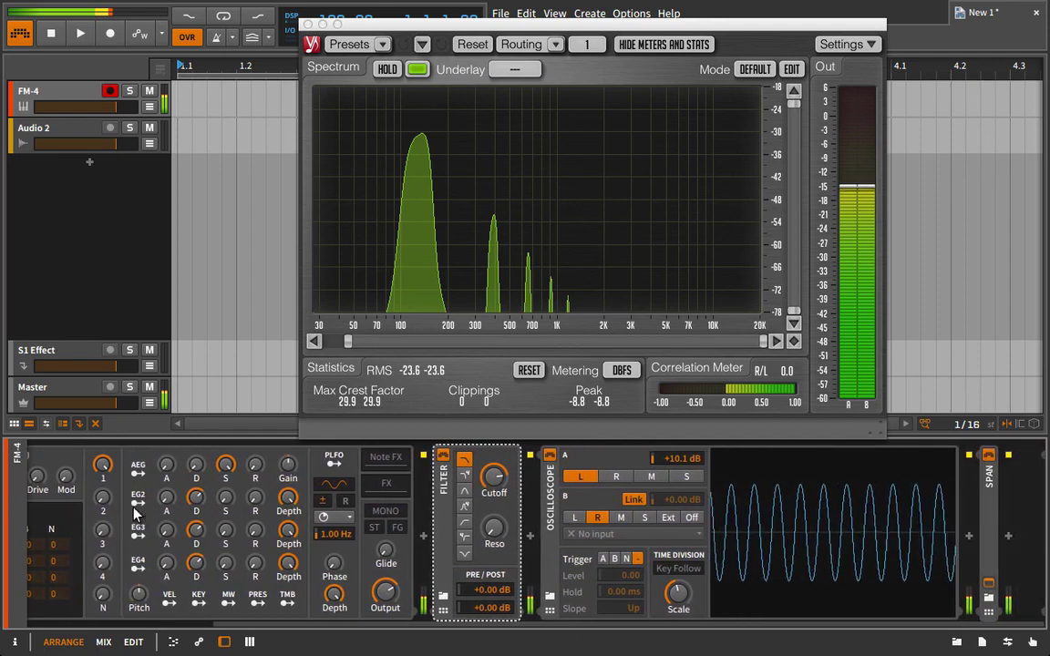
pyautogui.moveTo(106, 500); pyautogui.dragTo(106, 461)
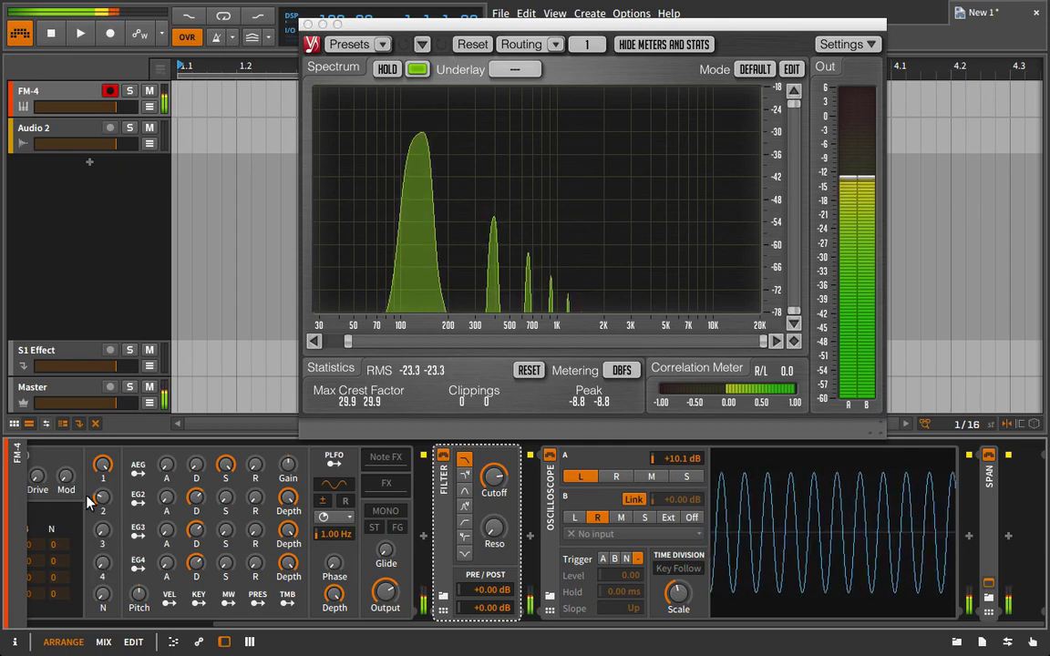
pyautogui.moveTo(95, 497)
pyautogui.mouseDown()
pyautogui.moveTo(95, 485)
pyautogui.moveTo(82, 504)
pyautogui.moveTo(80, 493)
pyautogui.mouseUp()
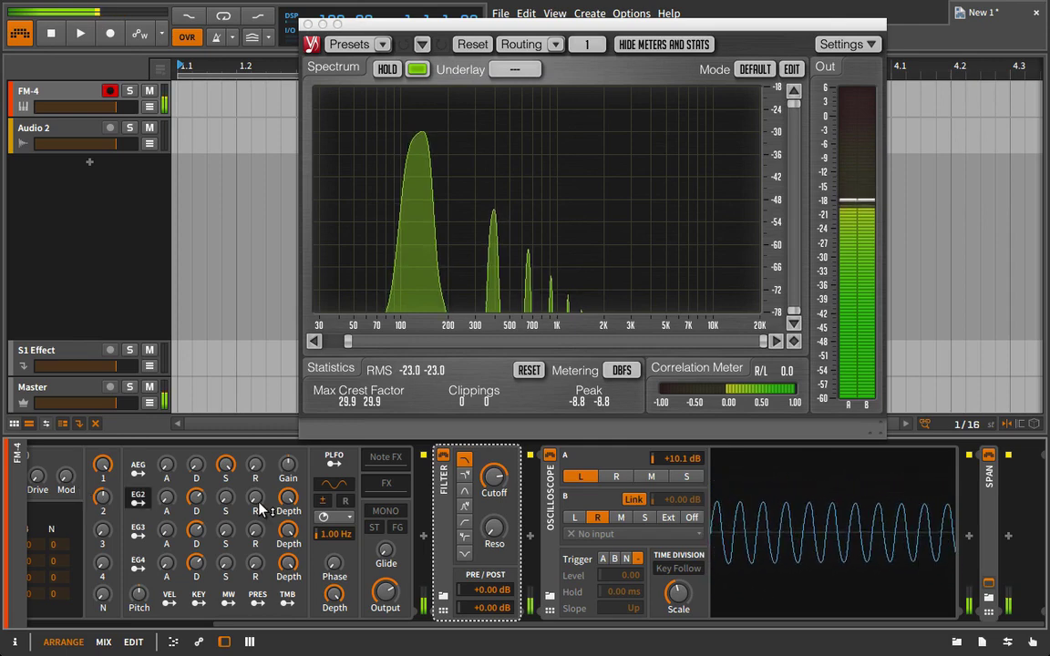
pyautogui.click(881, 495)
pyautogui.click(881, 495)
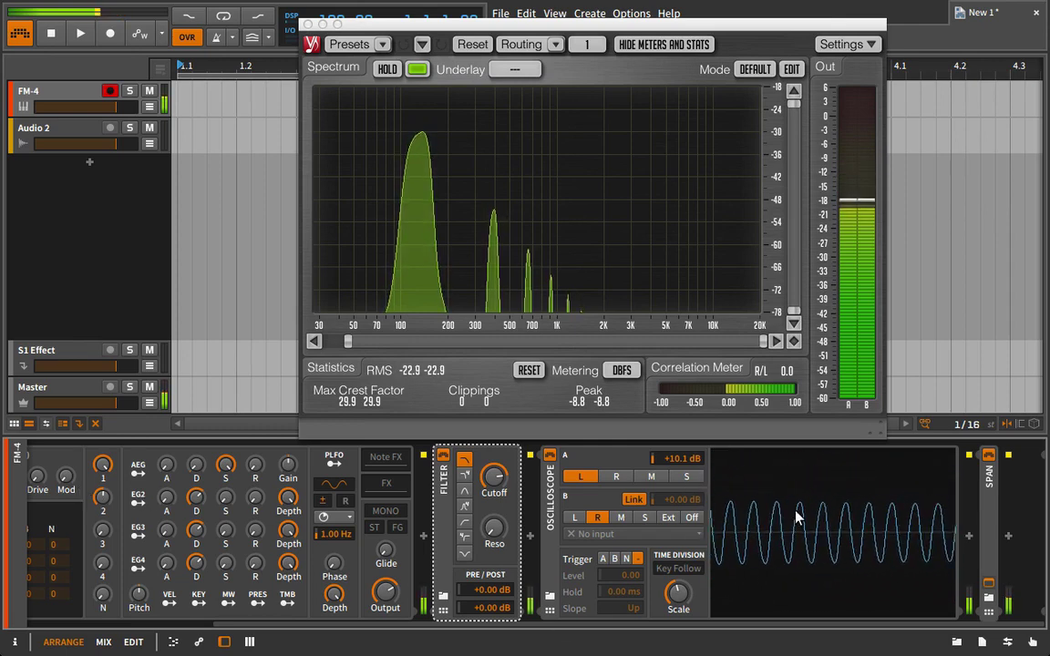
# Step: Set operator 2's ratio to 0.00 and frequency offset to 0.00 Hz, then play a note to check the trace
pyautogui.scroll(3, 743, 544)
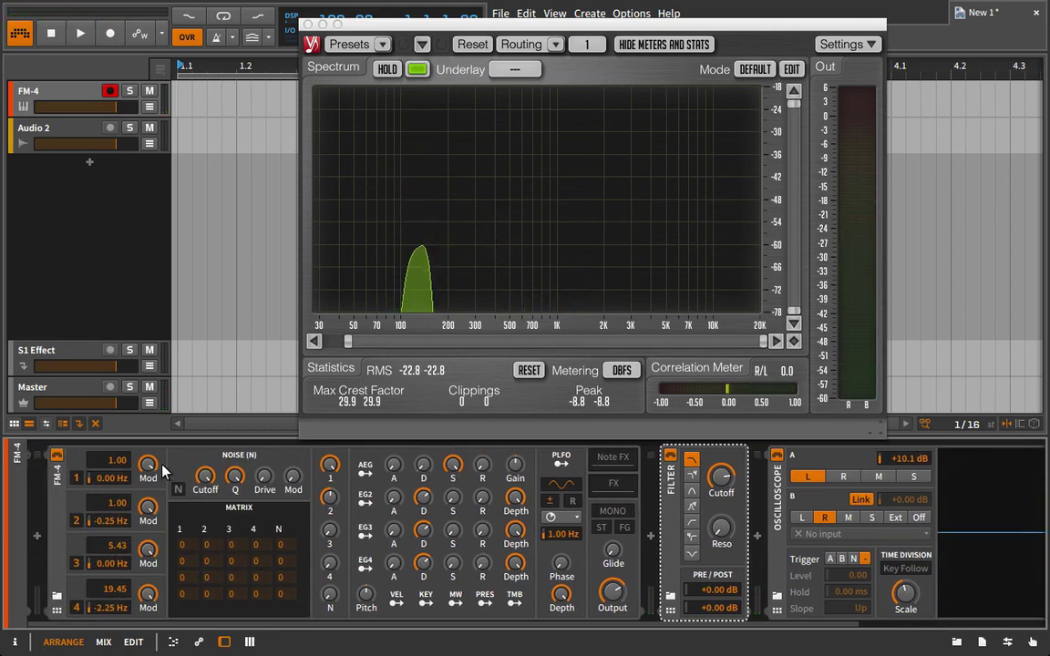
pyautogui.doubleClick(117, 531)
pyautogui.press('Return')
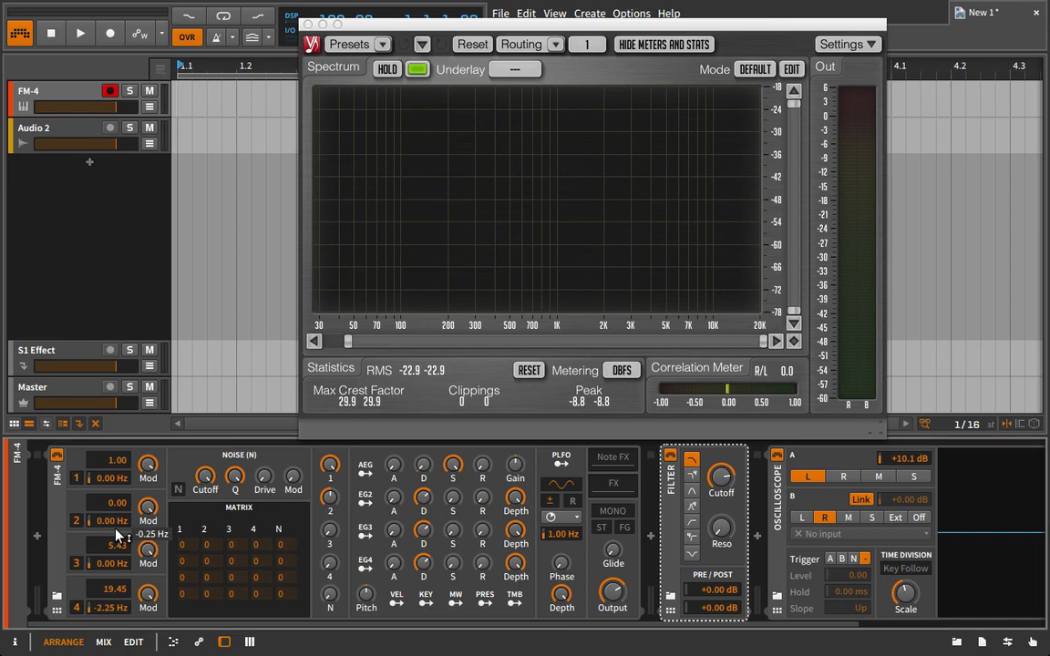
pyautogui.scroll(-3, 901, 547)
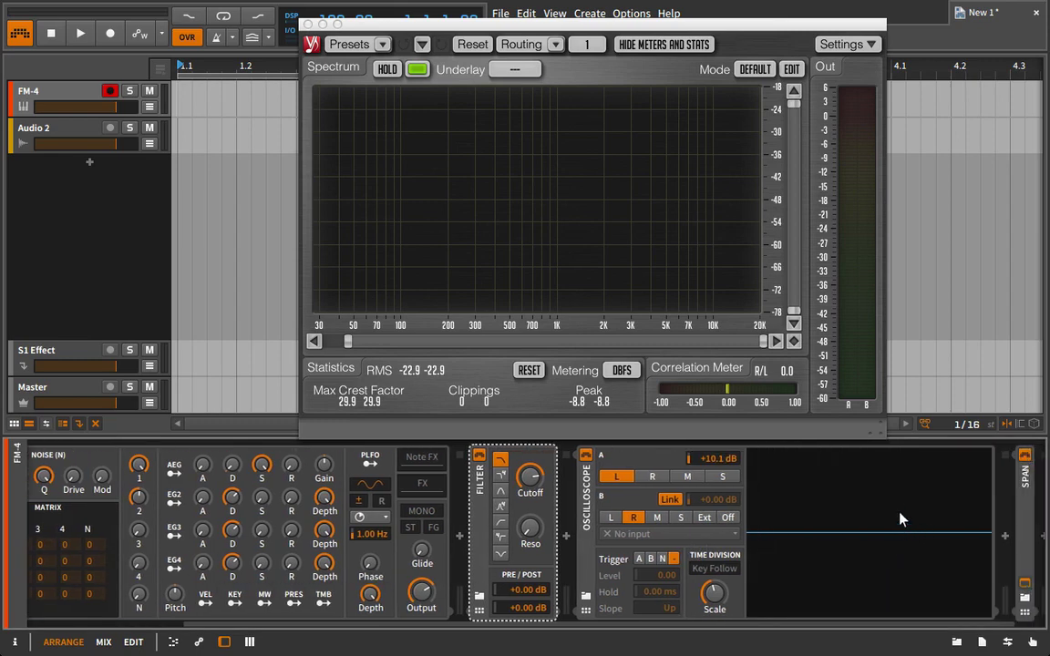
pyautogui.scroll(1, 765, 512)
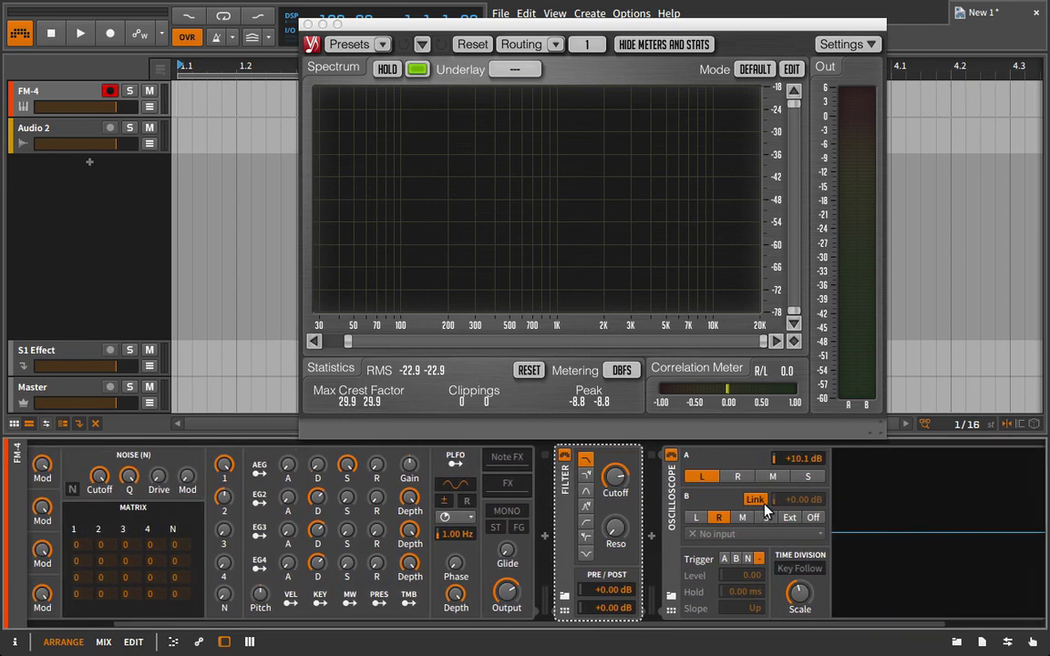
pyautogui.hscroll(-1, 770, 529)
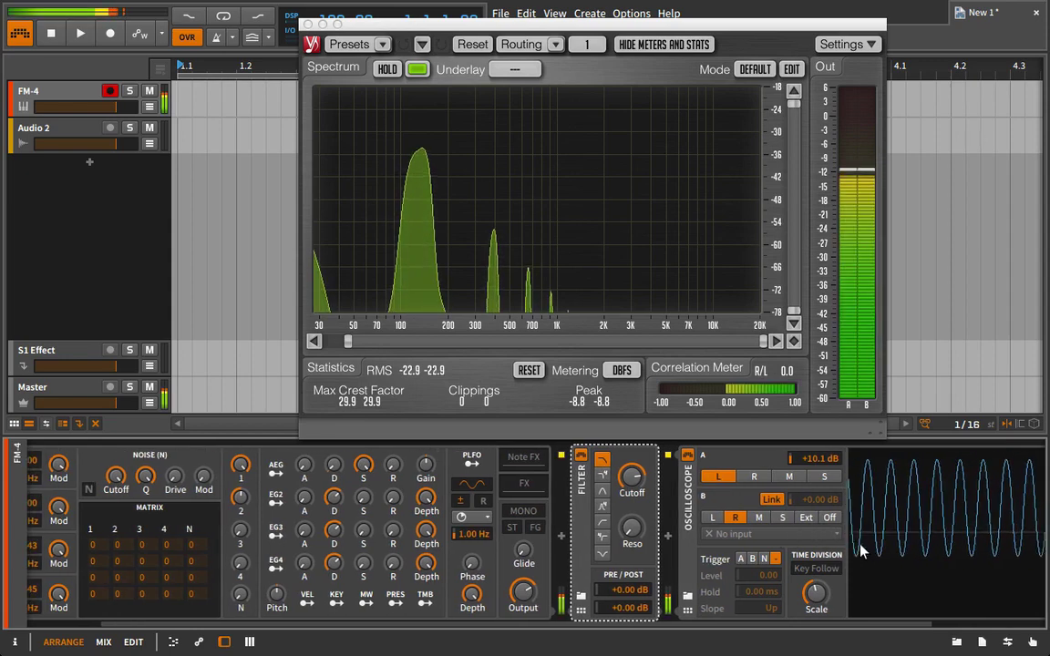
pyautogui.scroll(1, 860, 551)
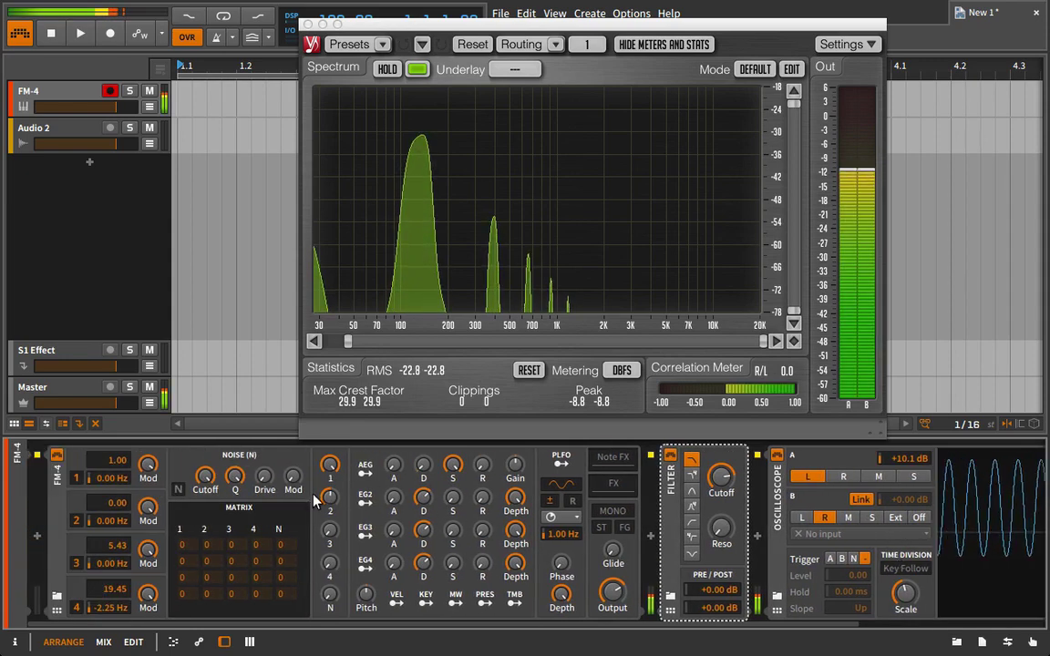
# Step: Try operator 2's output level up and back to zero, then set its matrix modulation of operator 1 to 100
pyautogui.scroll(-3, 330, 511)
pyautogui.scroll(3, 791, 542)
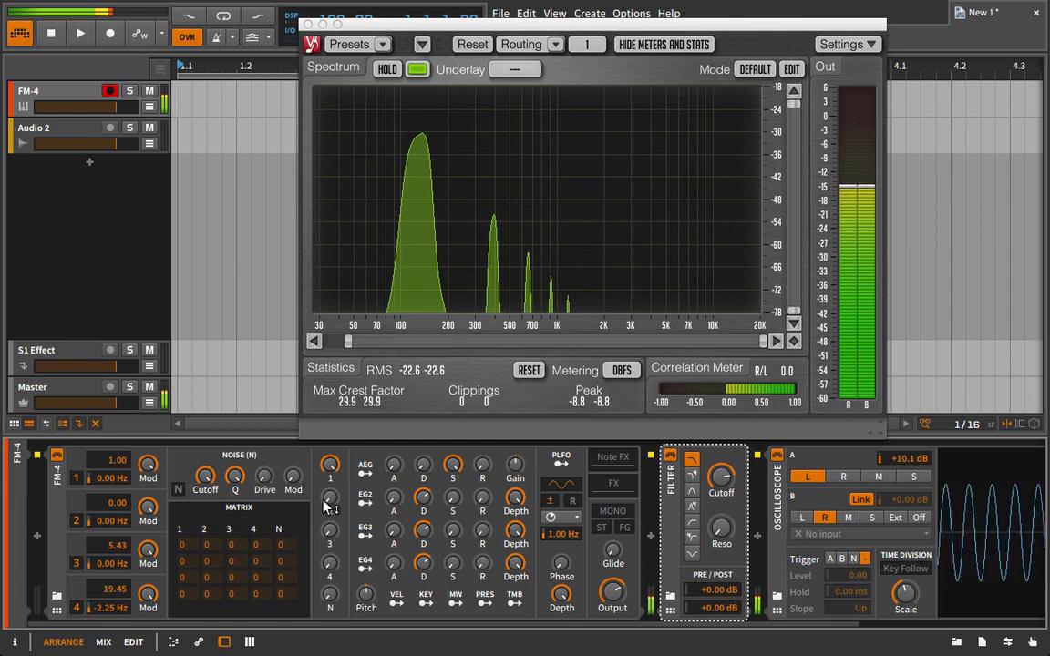
pyautogui.moveTo(329, 502); pyautogui.dragTo(330, 460)
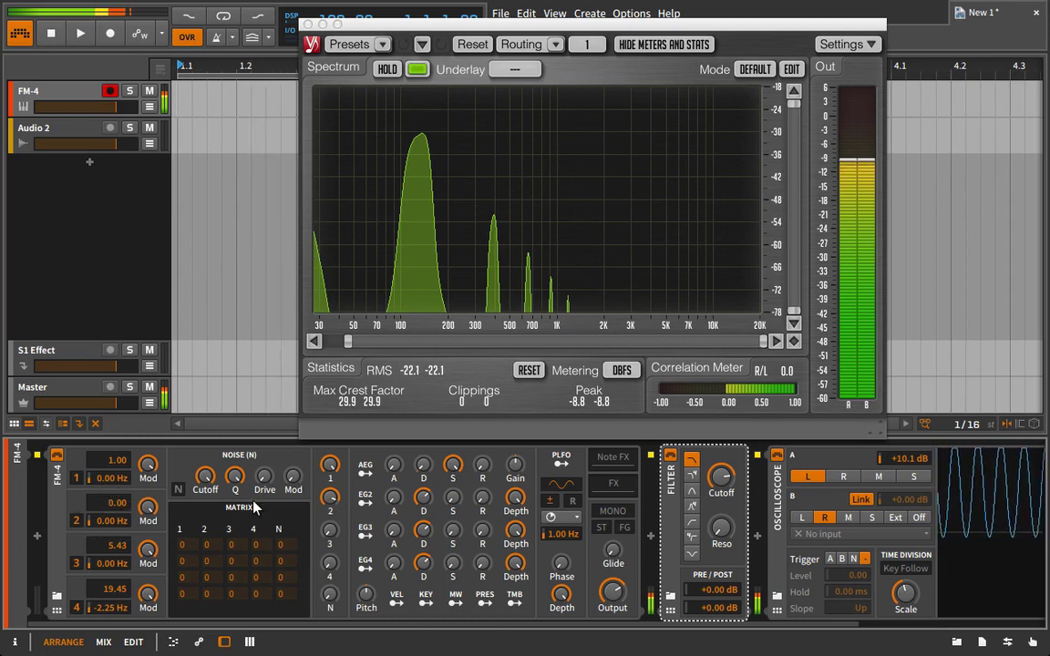
pyautogui.moveTo(330, 498); pyautogui.dragTo(330, 547)
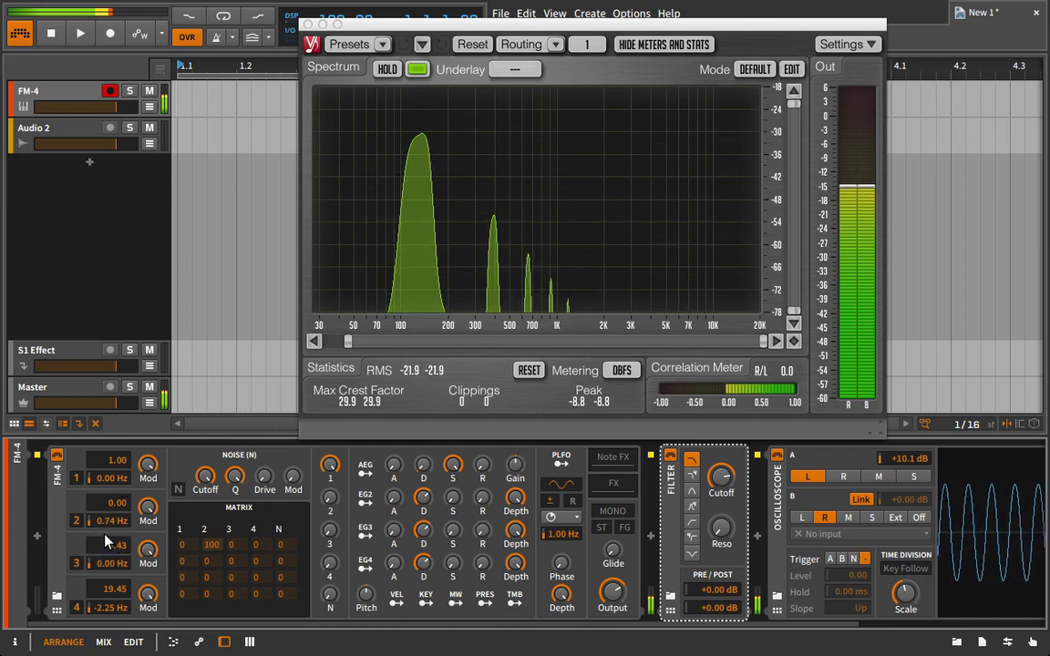
# Step: Raise operator 2's frequency offset gradually to 24.3 Hz while holding a note
pyautogui.moveTo(105, 519)
pyautogui.mouseDown()
pyautogui.moveTo(105, 507)
pyautogui.moveTo(107, 523)
pyautogui.mouseUp()
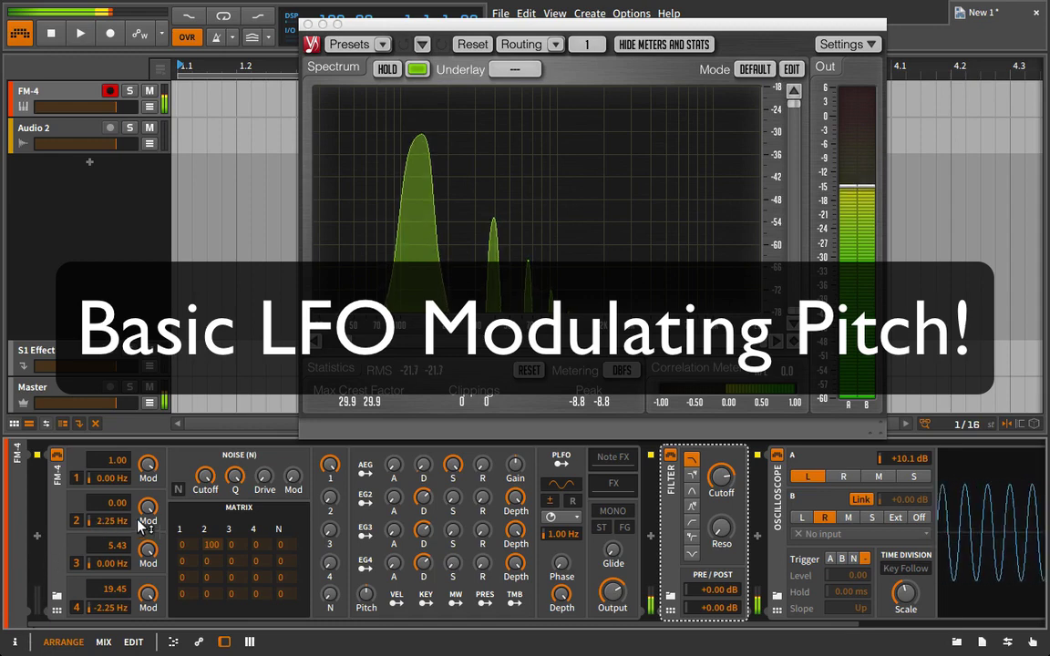
pyautogui.moveTo(108, 527); pyautogui.dragTo(109, 525)
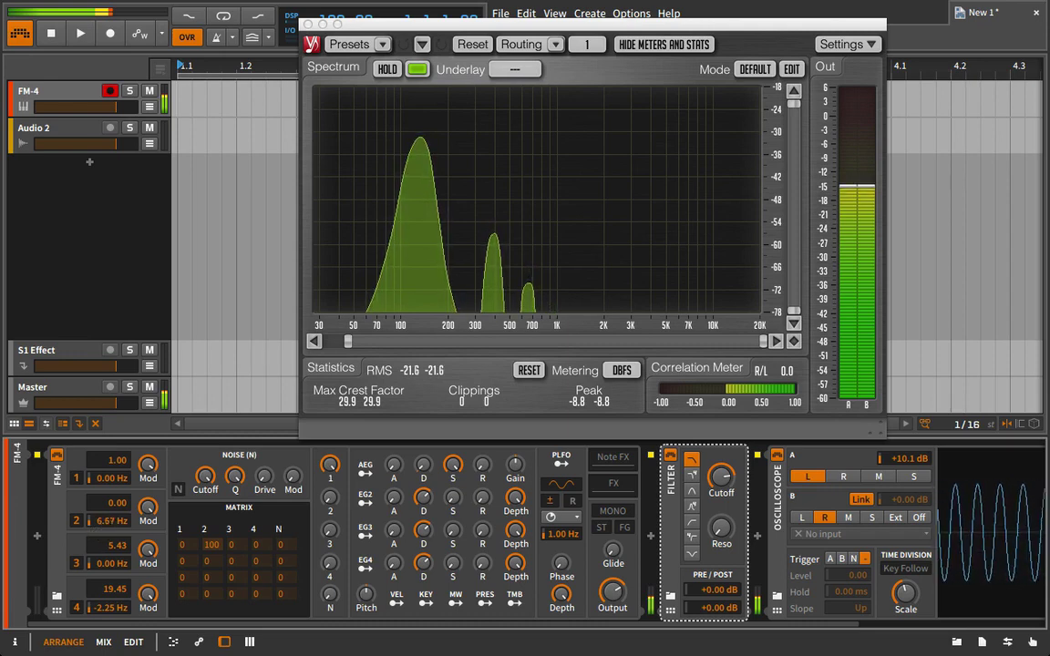
pyautogui.moveTo(109, 520); pyautogui.dragTo(108, 515)
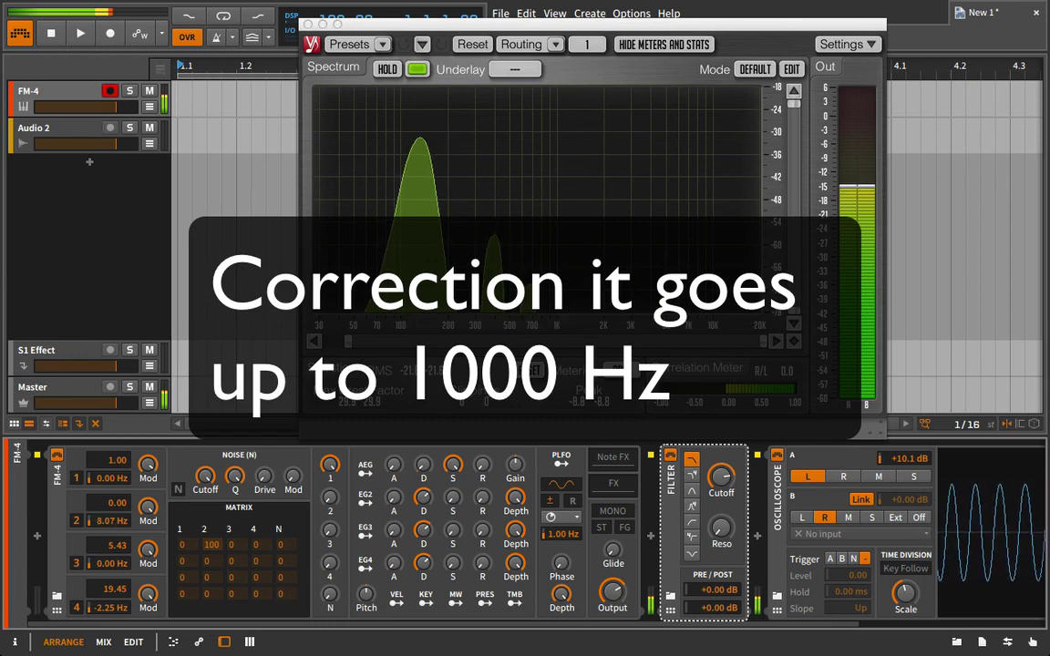
pyautogui.hscroll(3, 84, 538)
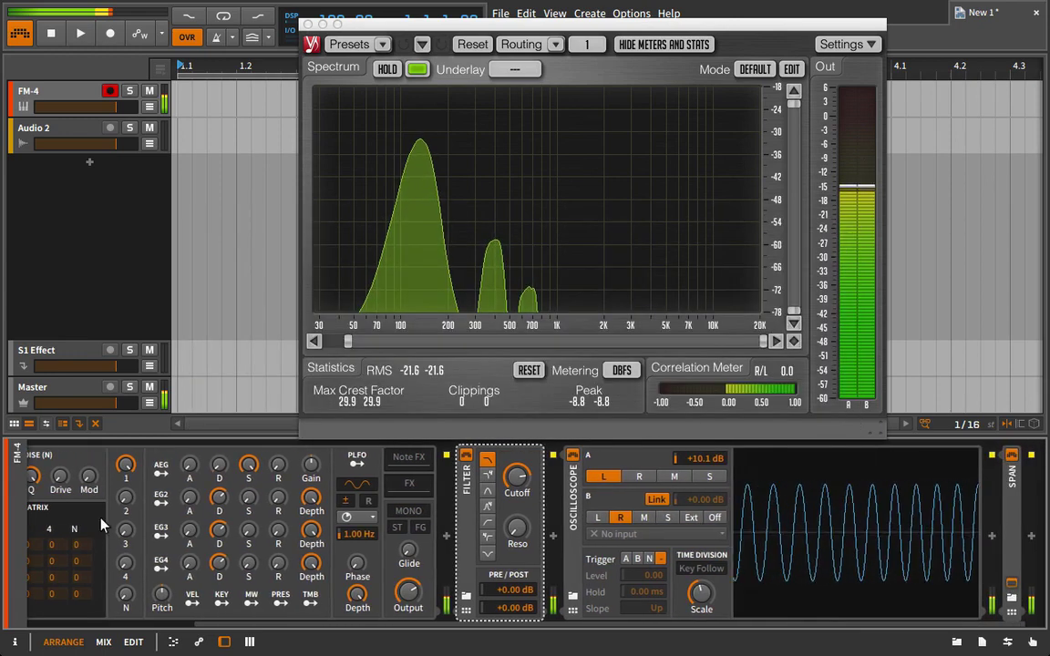
pyautogui.hscroll(-3, 55, 529)
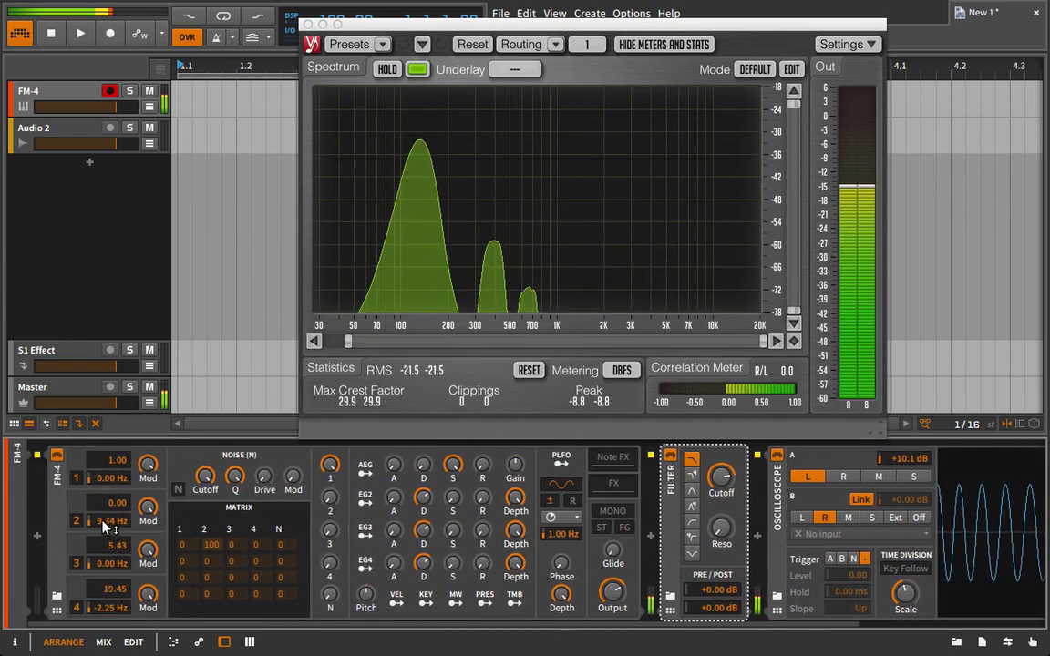
pyautogui.moveTo(109, 521); pyautogui.dragTo(108, 476)
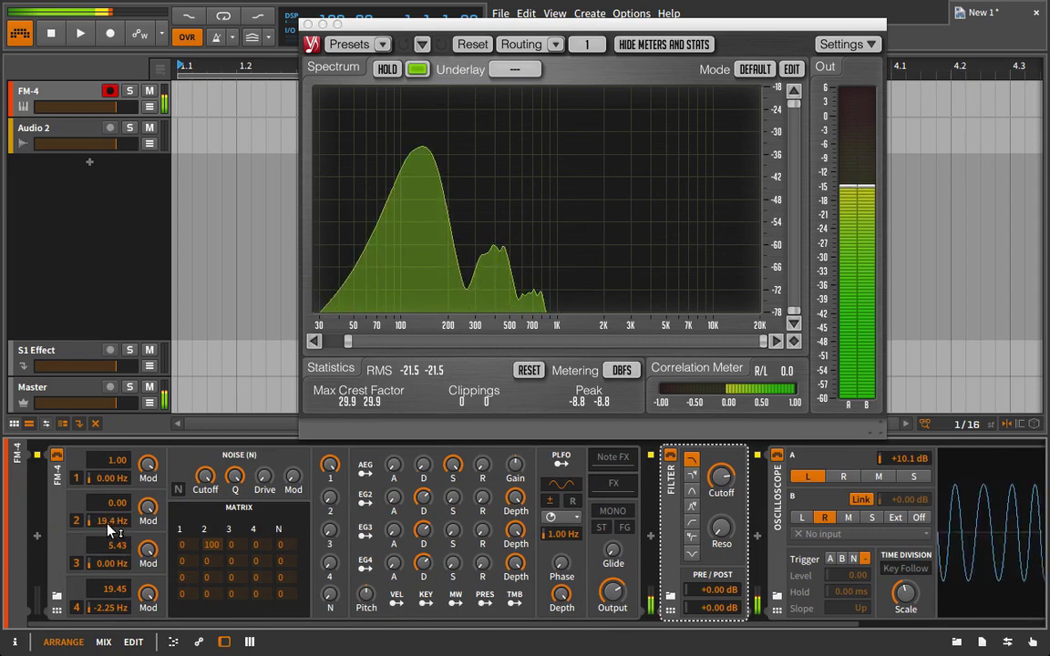
pyautogui.moveTo(110, 531); pyautogui.dragTo(109, 524)
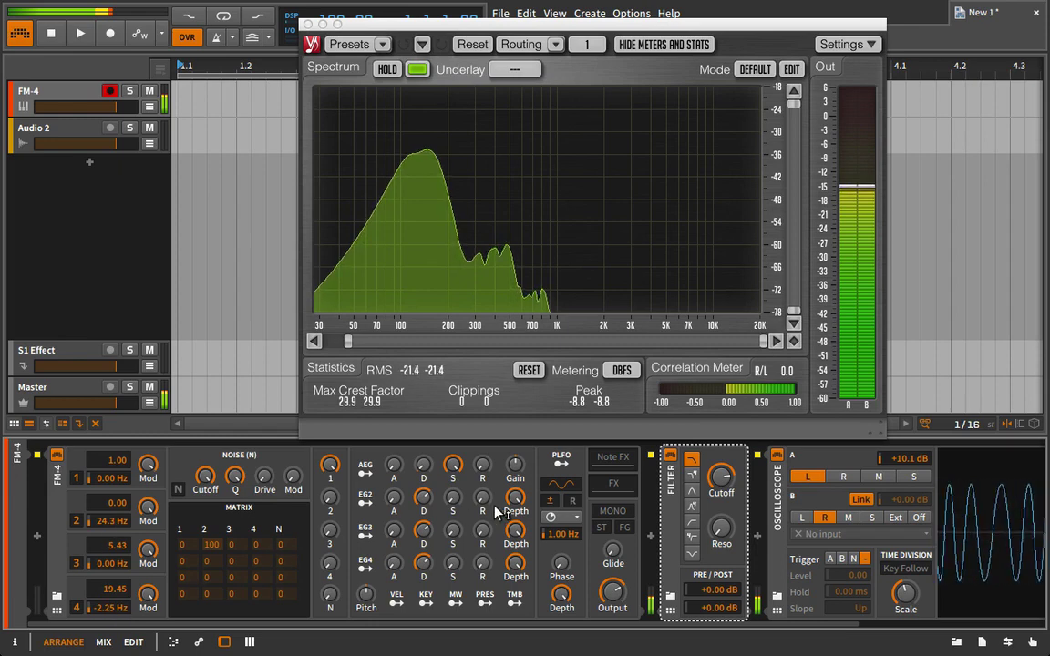
# Step: Freeze the Oscilloscope trace of the modulated wave, then capture a fresh frozen trace
pyautogui.scroll(-3, 492, 493)
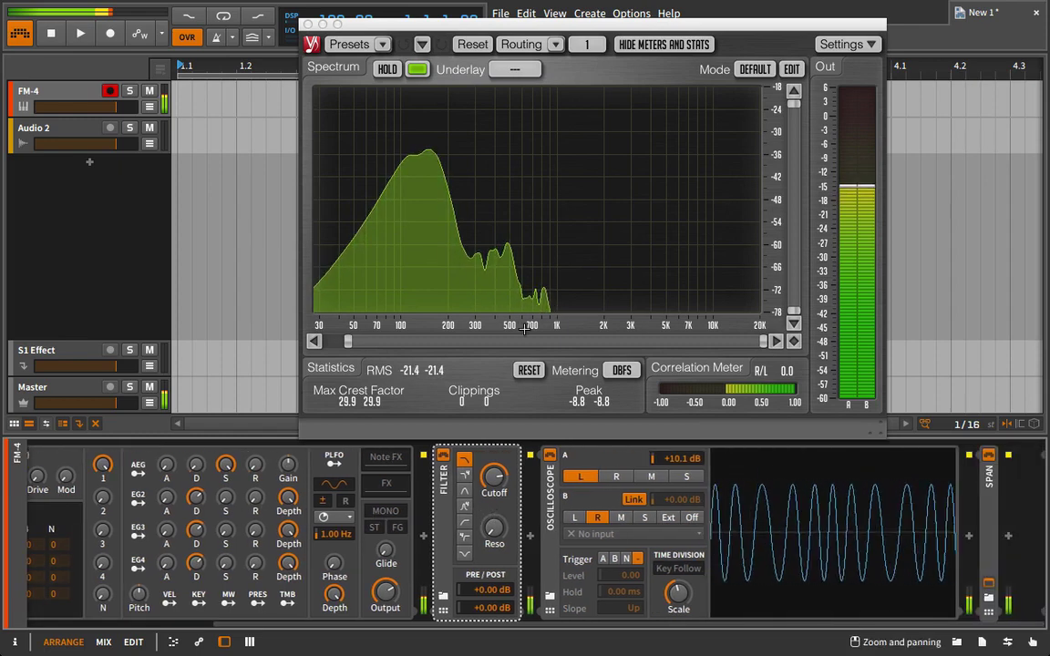
pyautogui.click(841, 503)
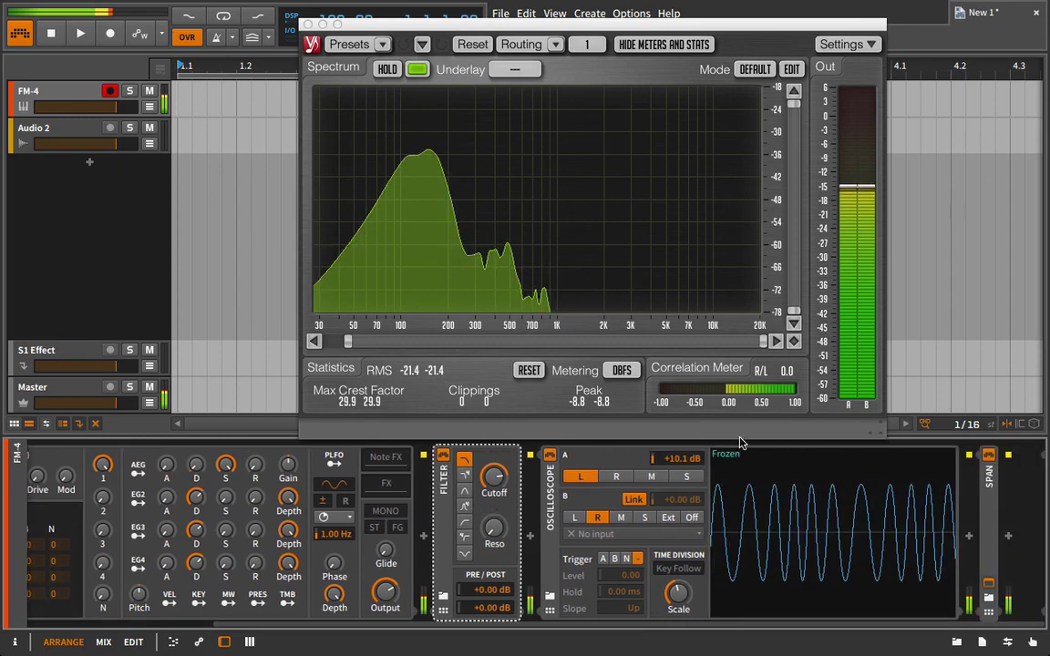
pyautogui.click(866, 496)
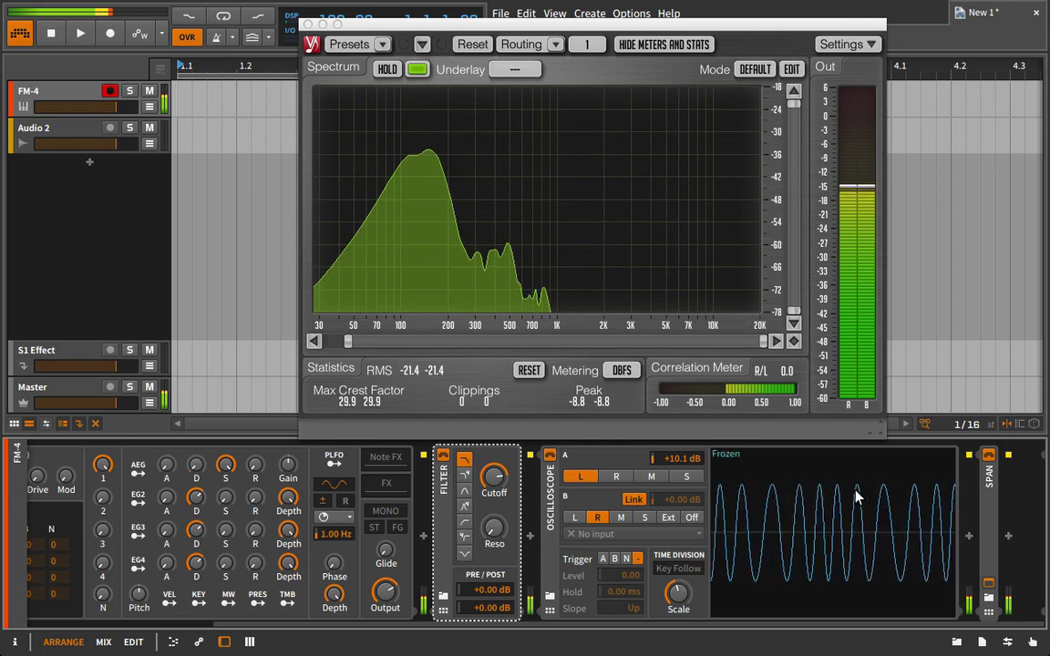
# Step: Raise operator 2's frequency offset further into the audio range and set it to 110 Hz
pyautogui.scroll(3, 429, 492)
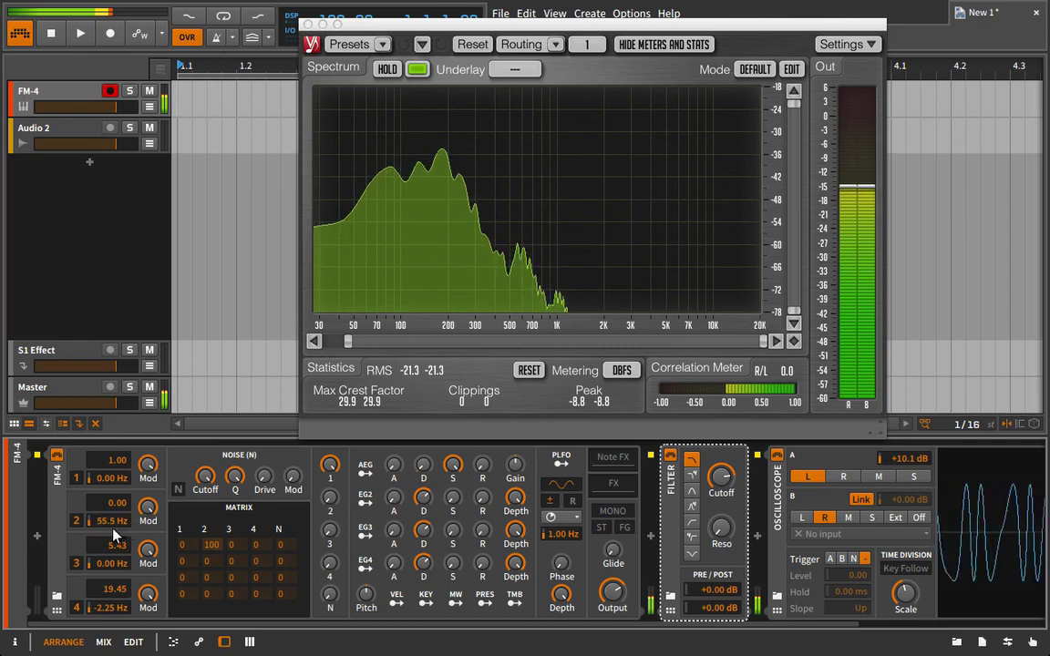
pyautogui.moveTo(125, 527); pyautogui.dragTo(125, 520)
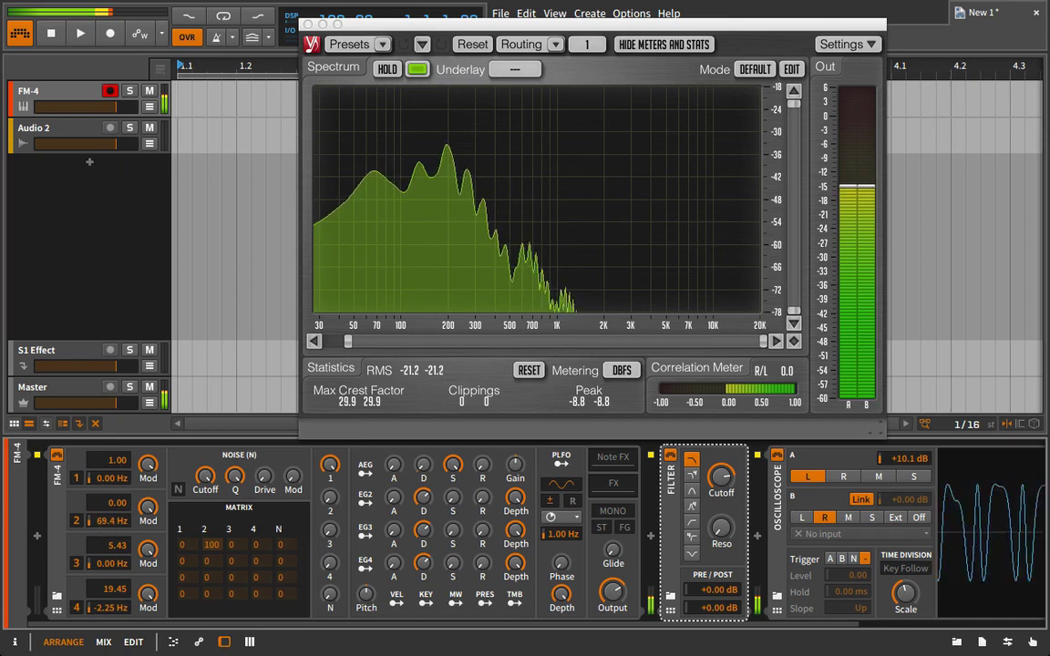
pyautogui.moveTo(107, 517); pyautogui.dragTo(107, 511)
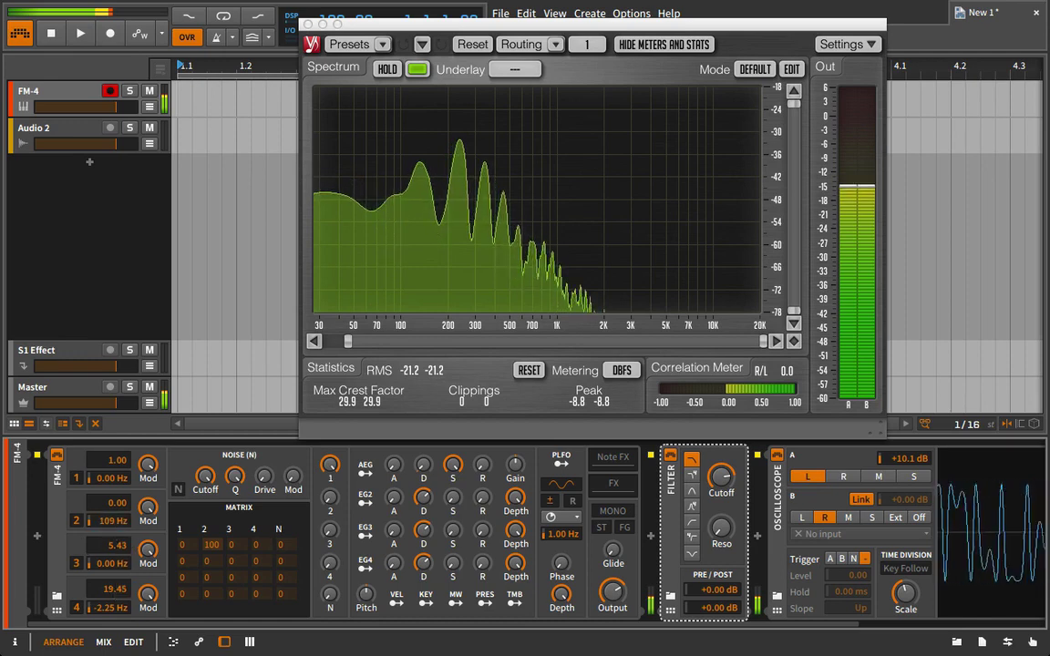
pyautogui.doubleClick(119, 524)
pyautogui.write('110')
pyautogui.press('Return')
# Step: Reset operator 2's frequency offset to 0.00 Hz, raise its ratio to about 1, and view the resulting Oscilloscope trace
pyautogui.doubleClick(120, 526)
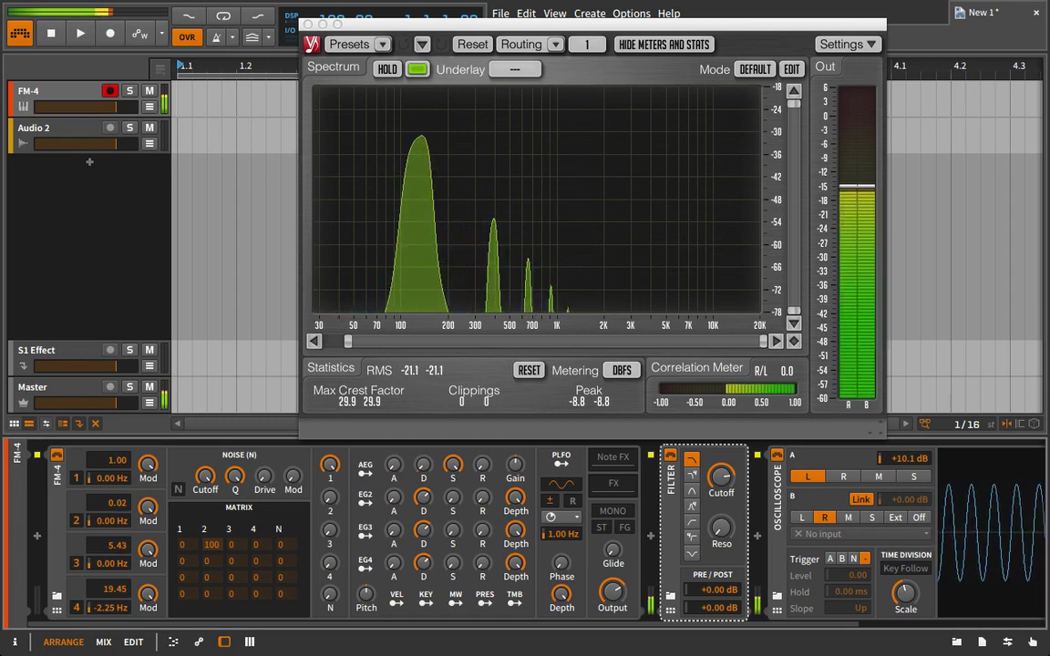
pyautogui.moveTo(117, 503)
pyautogui.mouseDown()
pyautogui.moveTo(117, 489)
pyautogui.moveTo(127, 498)
pyautogui.moveTo(115, 506)
pyautogui.moveTo(116, 495)
pyautogui.moveTo(92, 529)
pyautogui.moveTo(117, 496)
pyautogui.mouseUp()
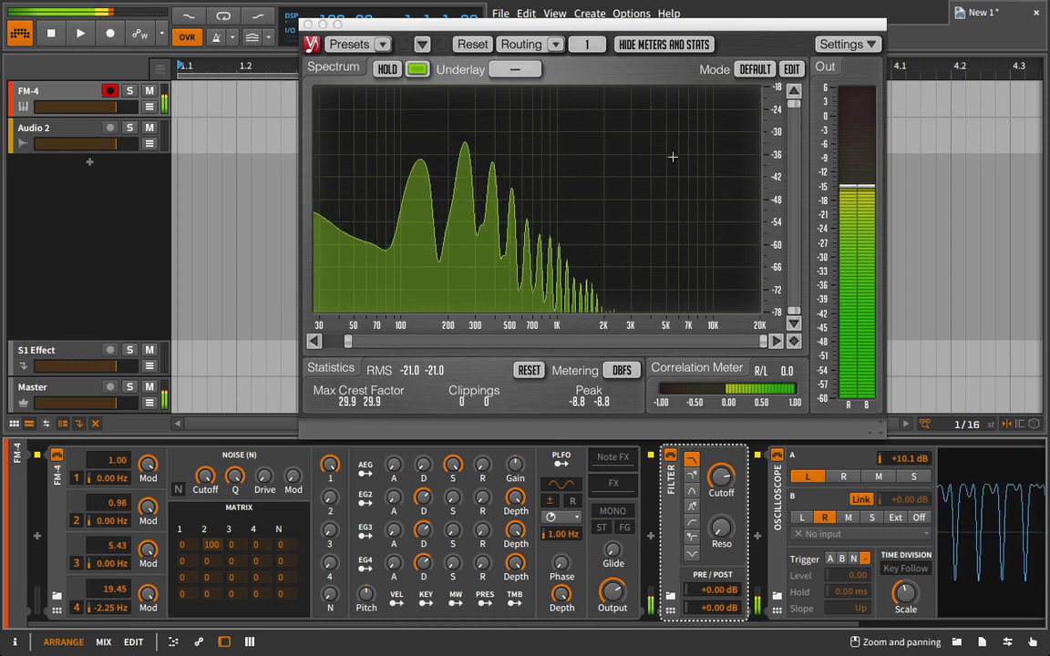
pyautogui.hscroll(5, 891, 513)
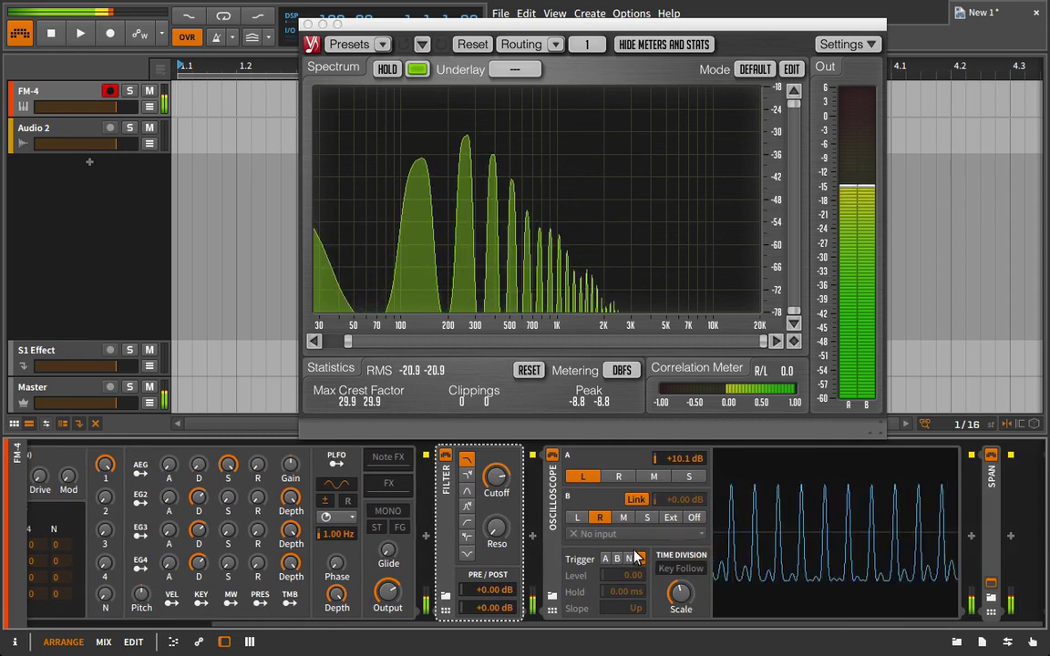
pyautogui.hscroll(-2, 644, 557)
pyautogui.hscroll(-2, 643, 556)
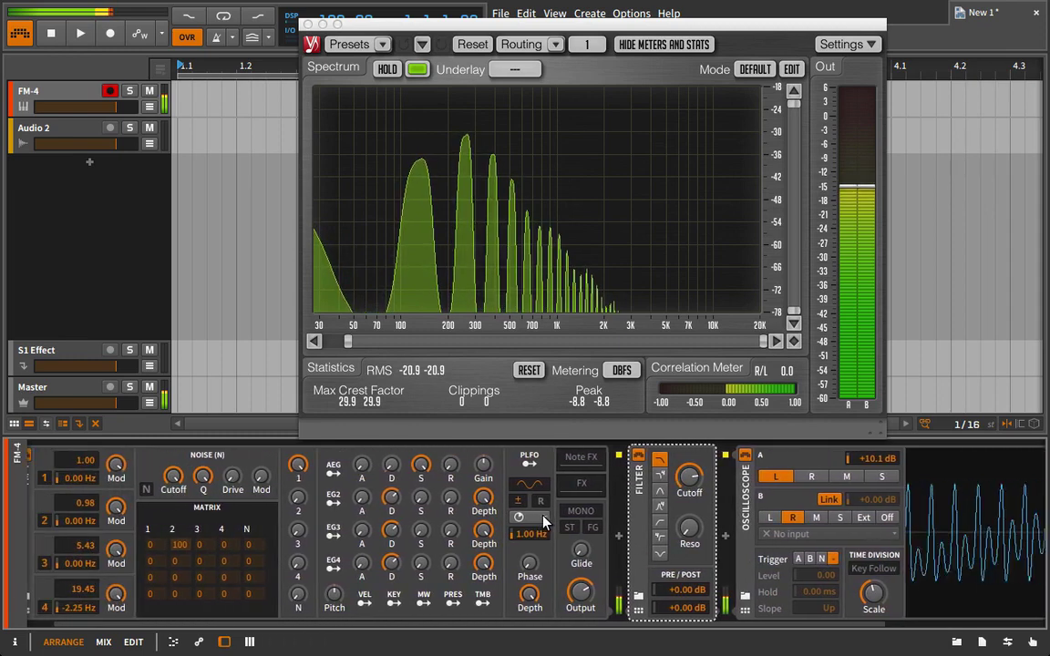
# Step: Raise operator 2's ratio to 3.00 with a 0.03 Hz frequency offset and bring the Oscilloscope into view
pyautogui.moveTo(82, 507); pyautogui.dragTo(82, 372)
pyautogui.moveTo(88, 506)
pyautogui.mouseDown()
pyautogui.moveTo(89, 492)
pyautogui.moveTo(90, 507)
pyautogui.mouseUp()
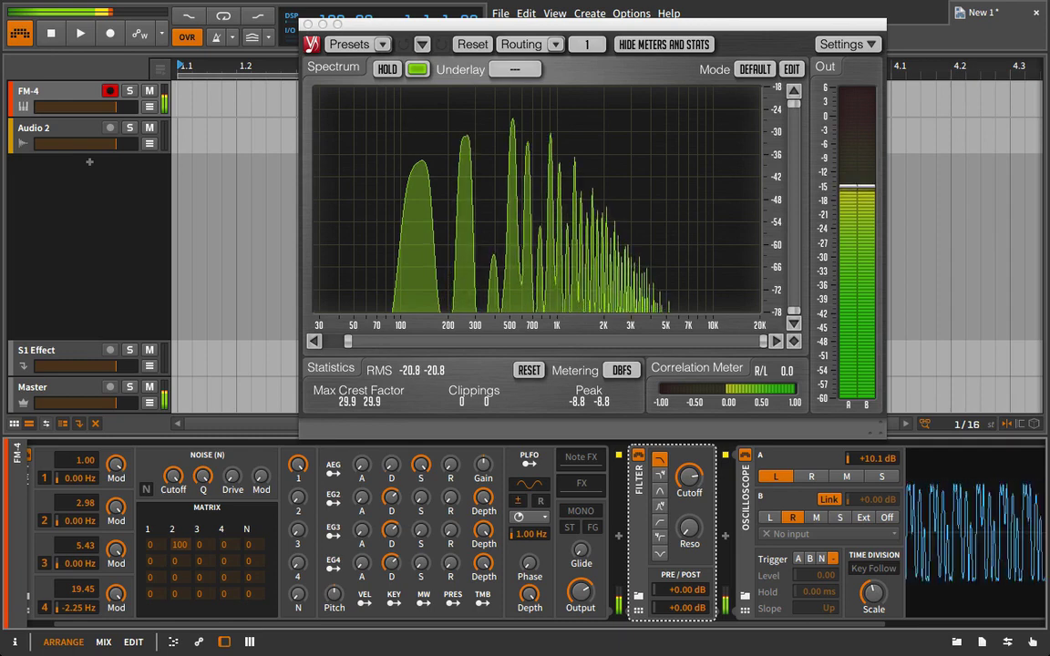
pyautogui.moveTo(77, 503); pyautogui.dragTo(82, 529)
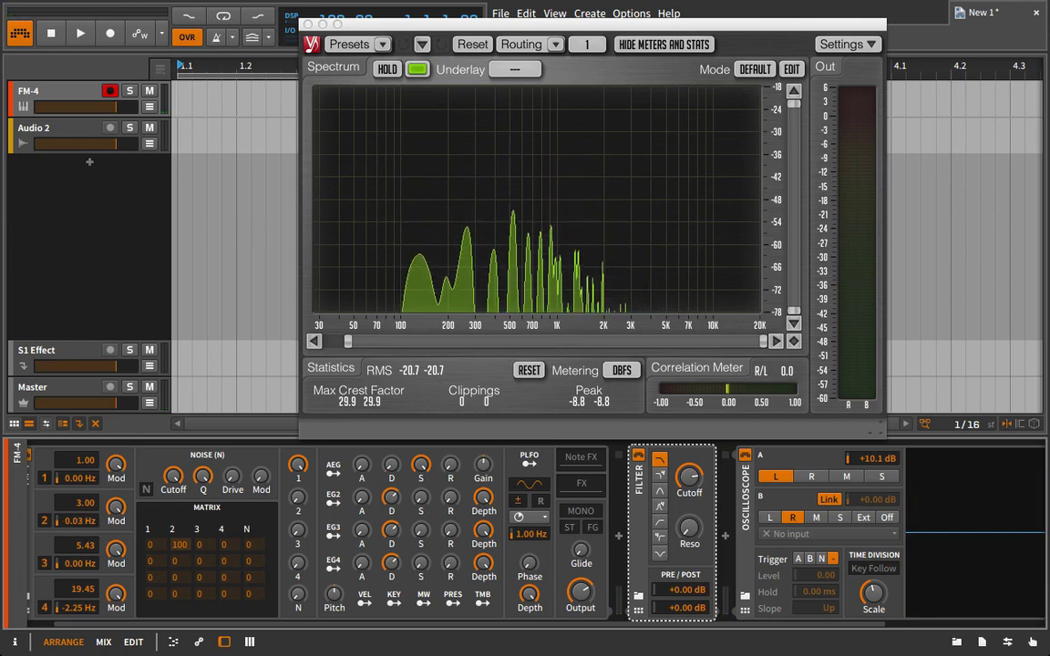
pyautogui.hscroll(3, 811, 529)
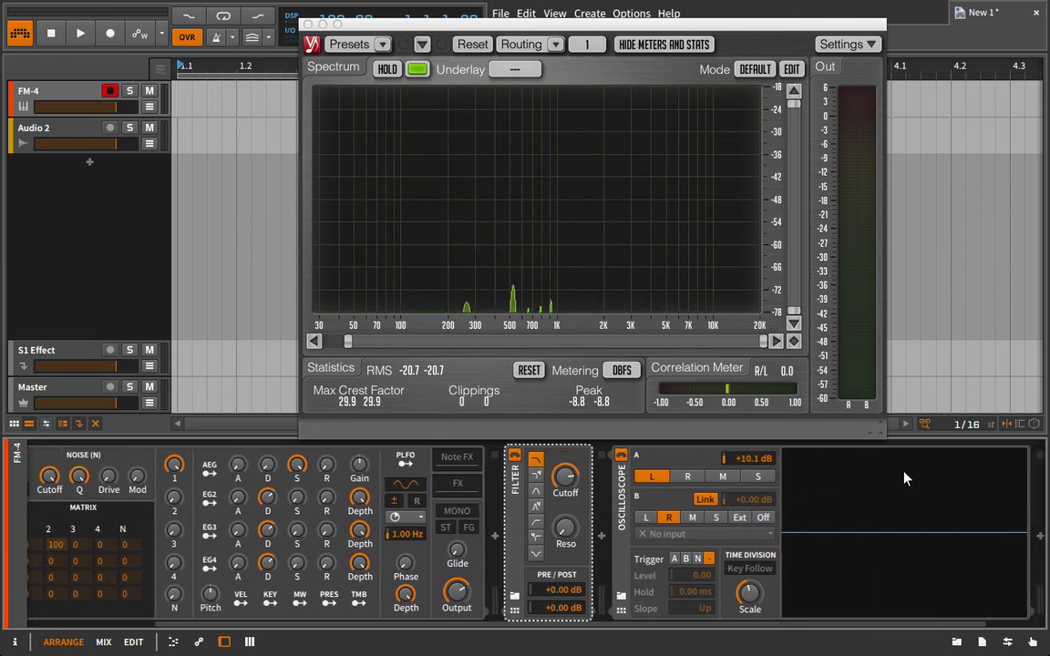